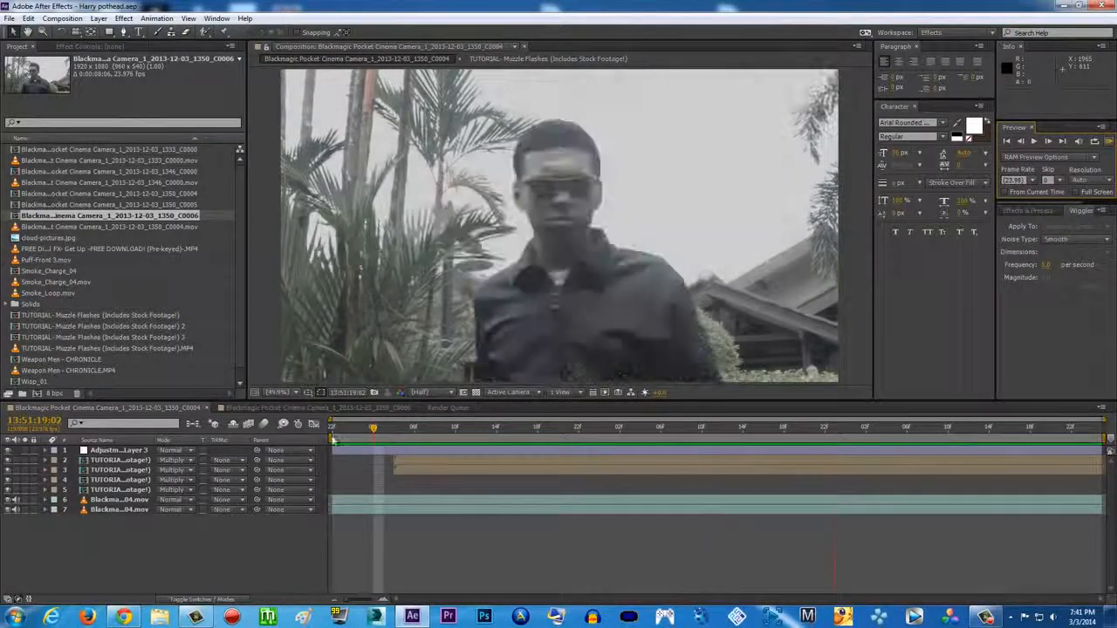
# - Open the 1350_C0006 composition and scrub through the raw footage of the man's arm gesture and exit
pyautogui.click(384, 408)
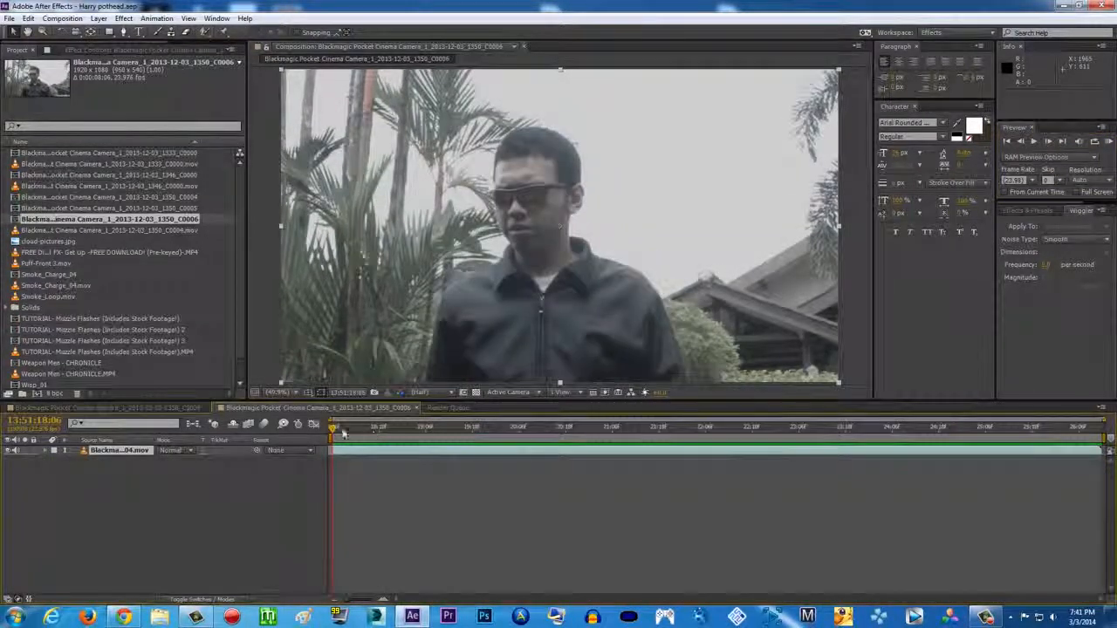
pyautogui.click(634, 427)
pyautogui.moveTo(636, 427); pyautogui.dragTo(311, 439)
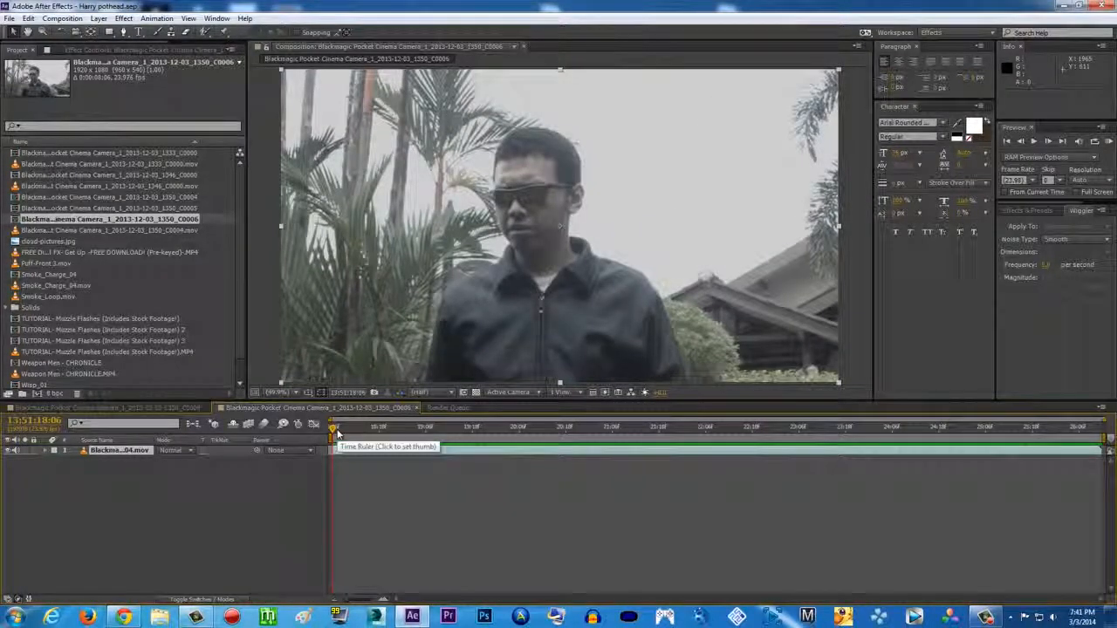
pyautogui.moveTo(337, 433); pyautogui.dragTo(477, 429)
pyautogui.moveTo(404, 429); pyautogui.dragTo(722, 426)
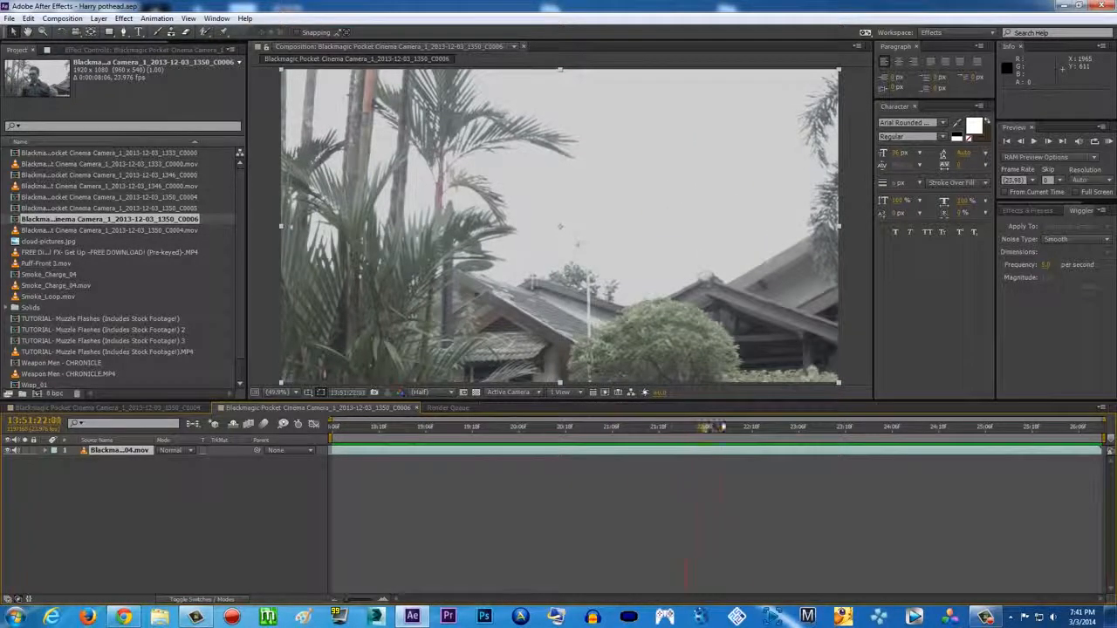
pyautogui.press('space')
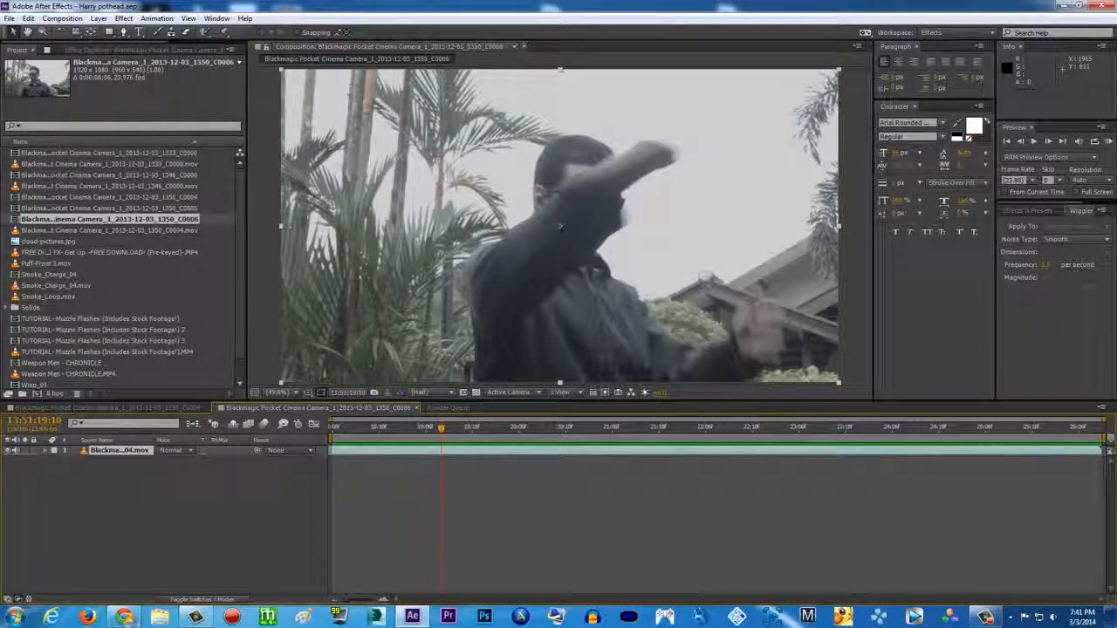
# - Switch to the browser and search YouTube for samandniko
pyautogui.click(127, 618)
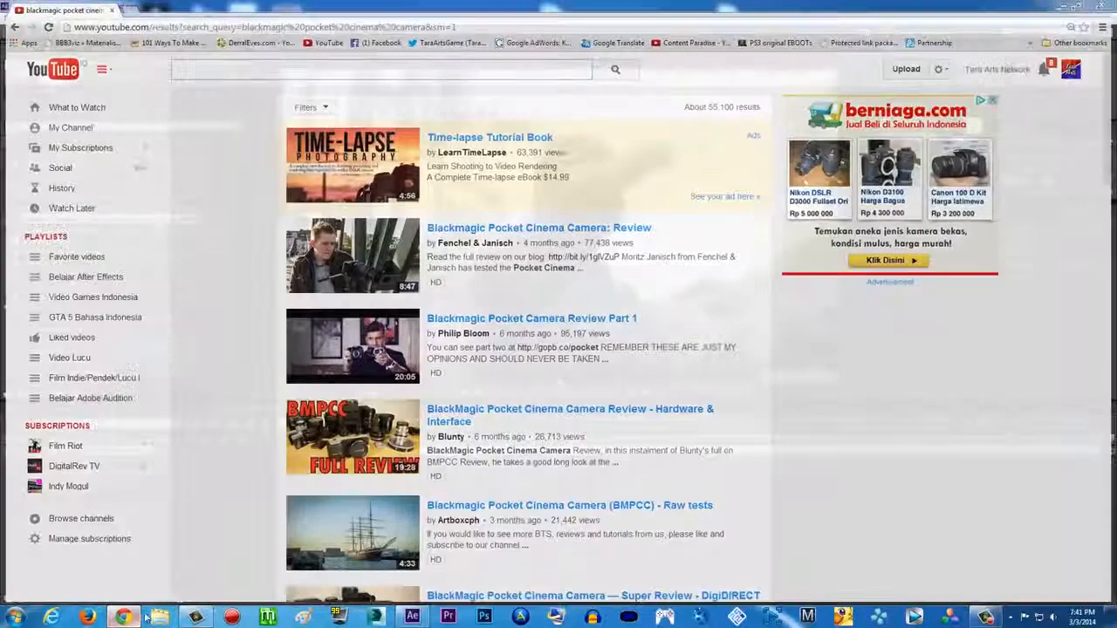
pyautogui.click(412, 617)
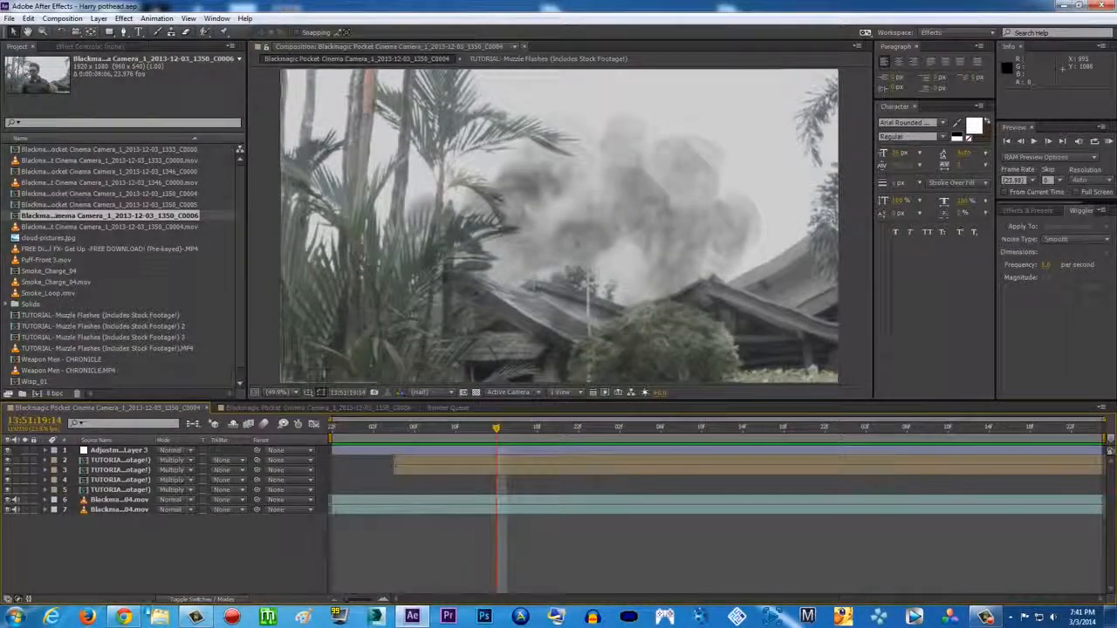
pyautogui.click(124, 618)
pyautogui.click(329, 66)
pyautogui.write('samandni')
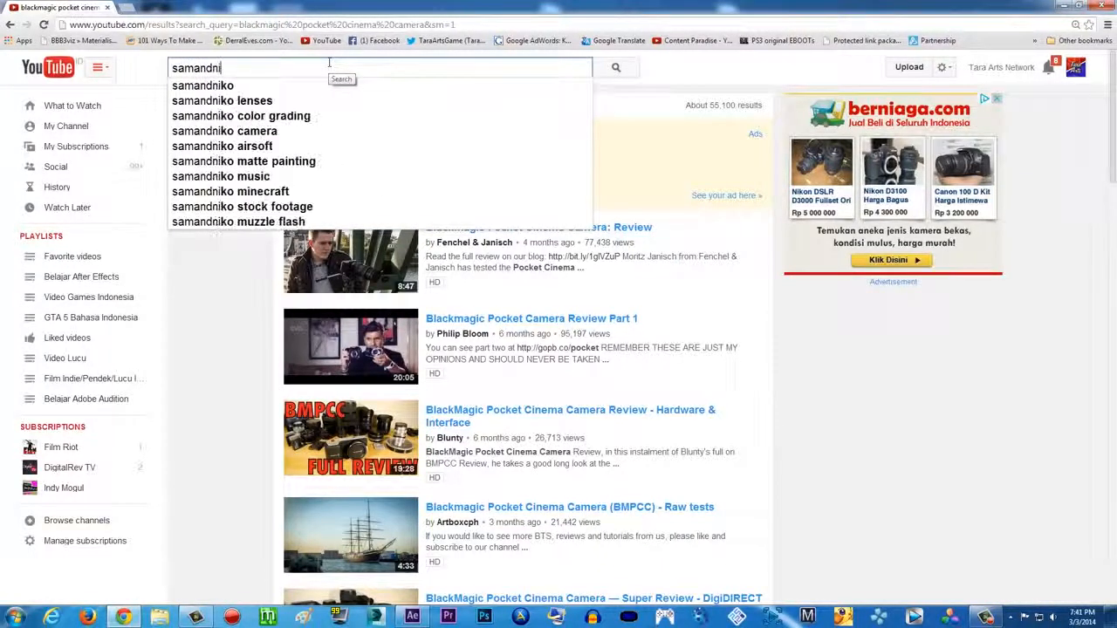
pyautogui.write('ko')
pyautogui.press('Return')
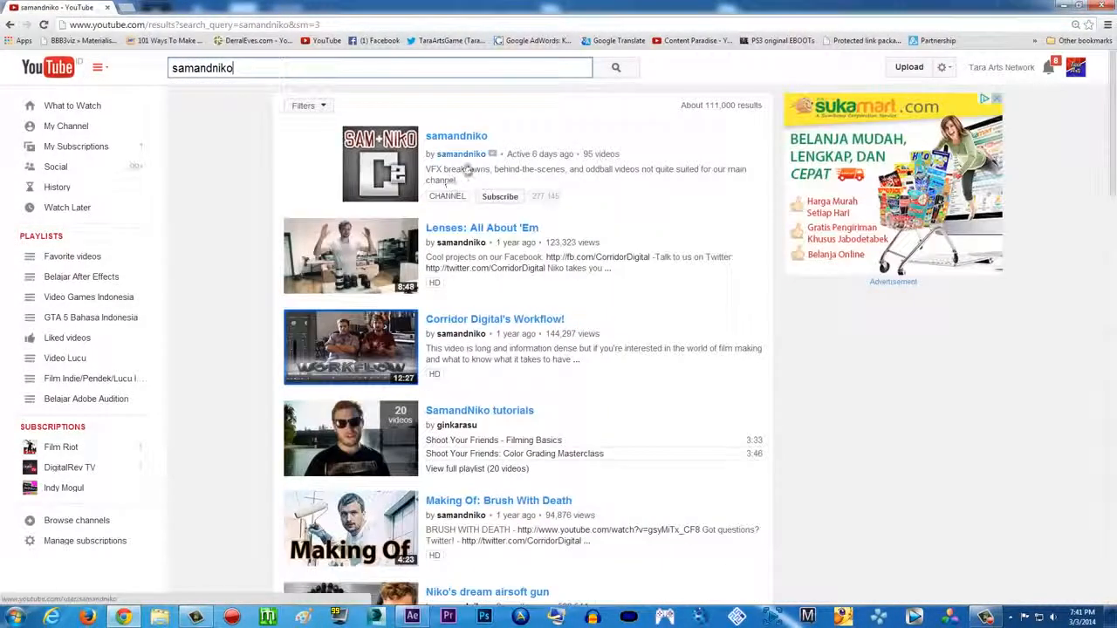
# - Open the samandniko channel's videos and filter them to uploads only
pyautogui.click(465, 157)
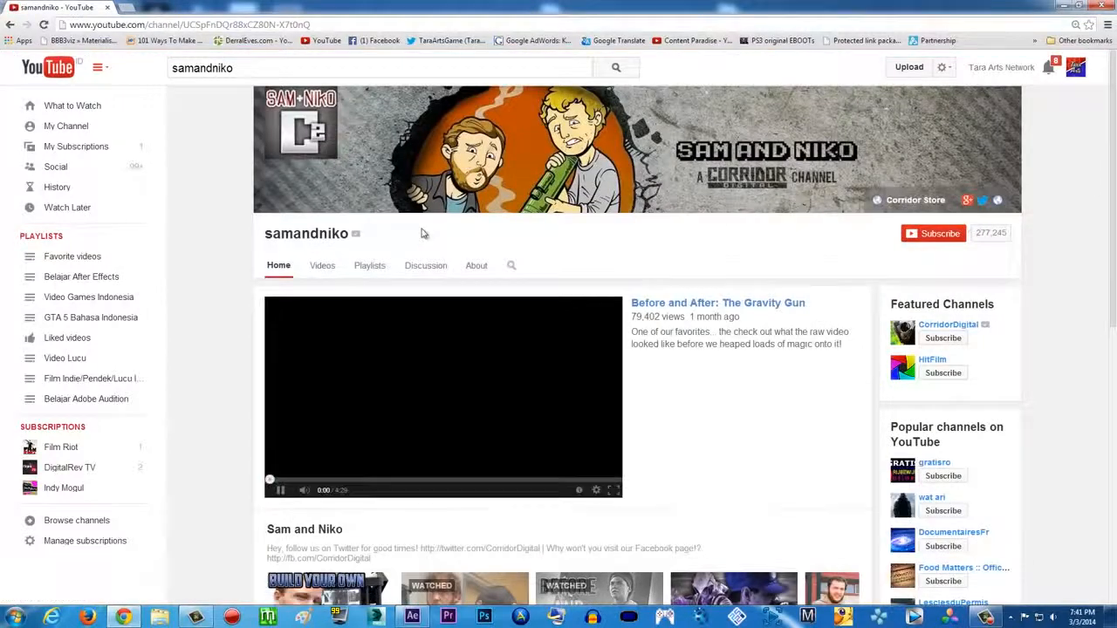
pyautogui.click(322, 266)
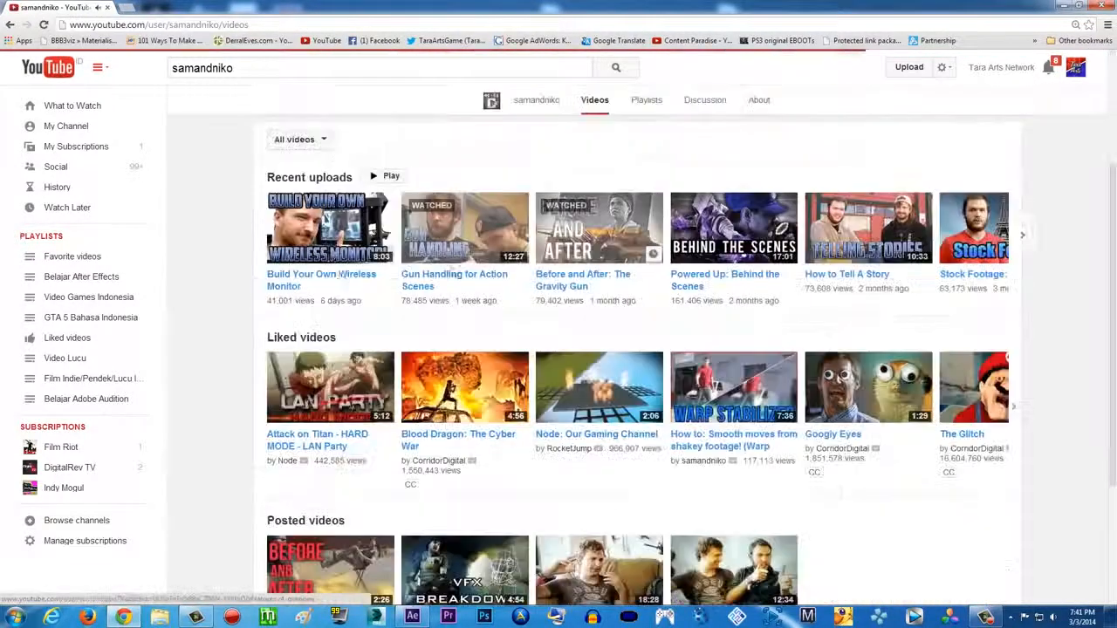
pyautogui.click(319, 141)
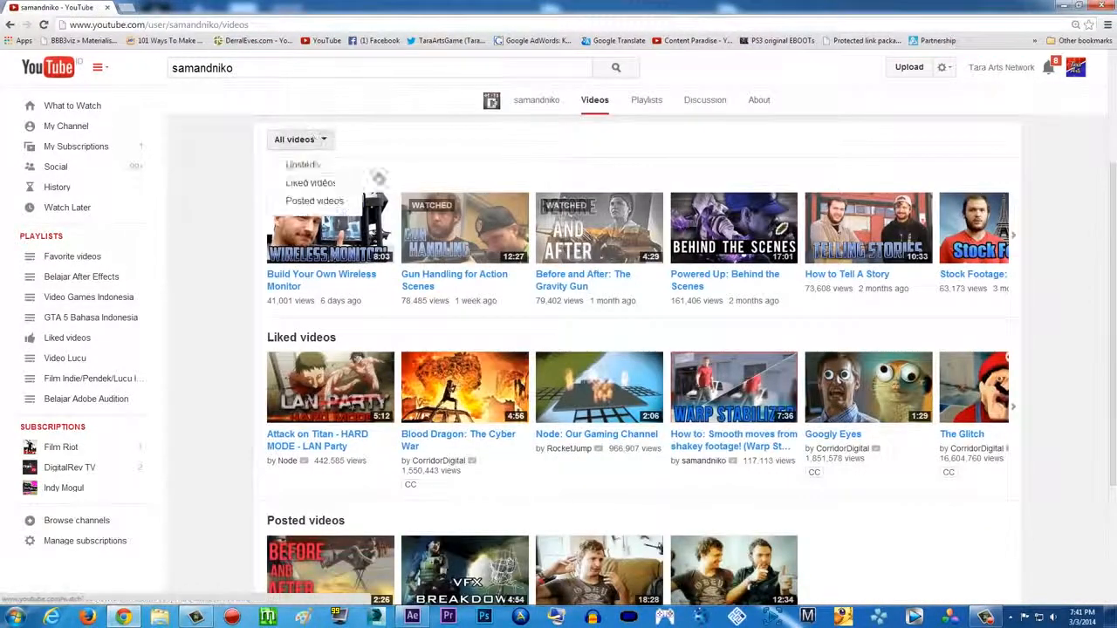
pyautogui.click(319, 182)
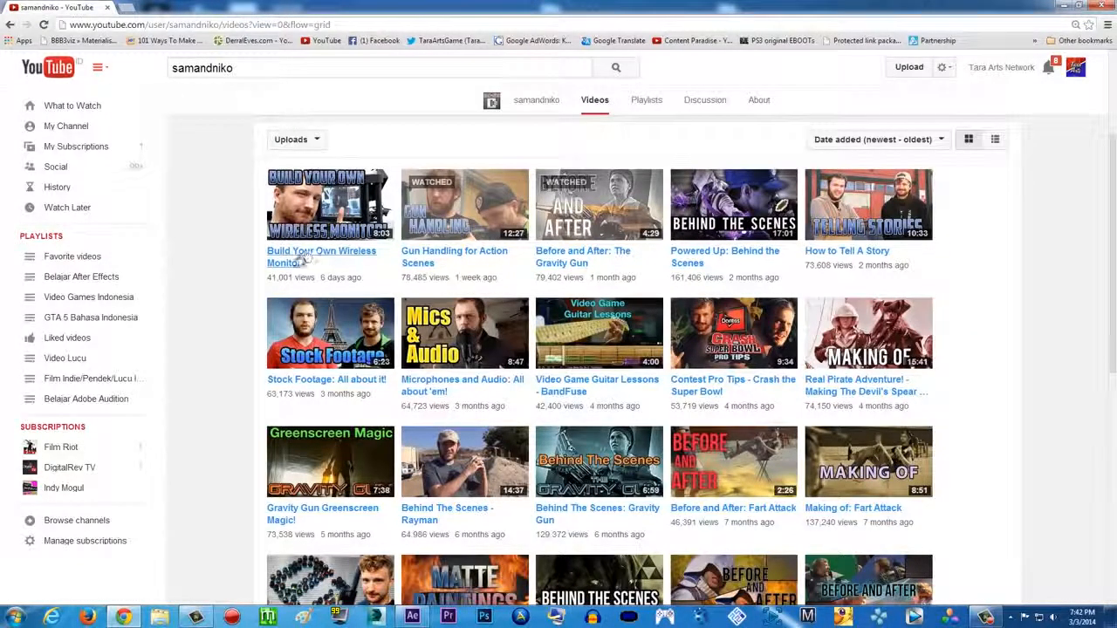
# - Open the video "TUTORIAL: Muzzle Flashes (Includes Stock Footage!)" and pause it at the smoke footage near its end
pyautogui.scroll(-6, 883, 447)
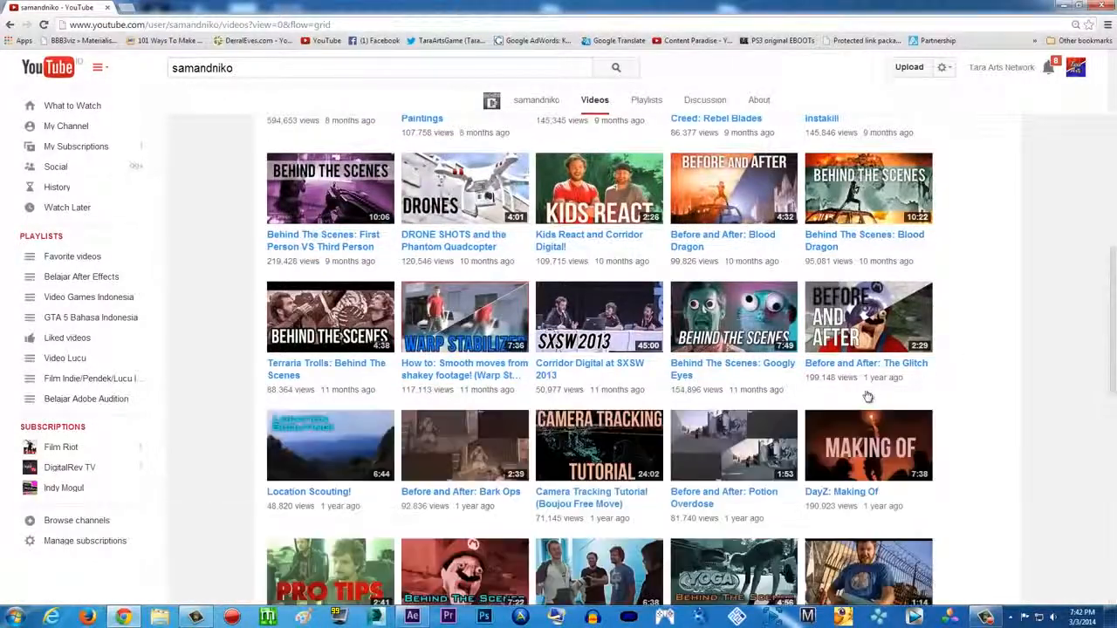
pyautogui.scroll(-9, 1003, 358)
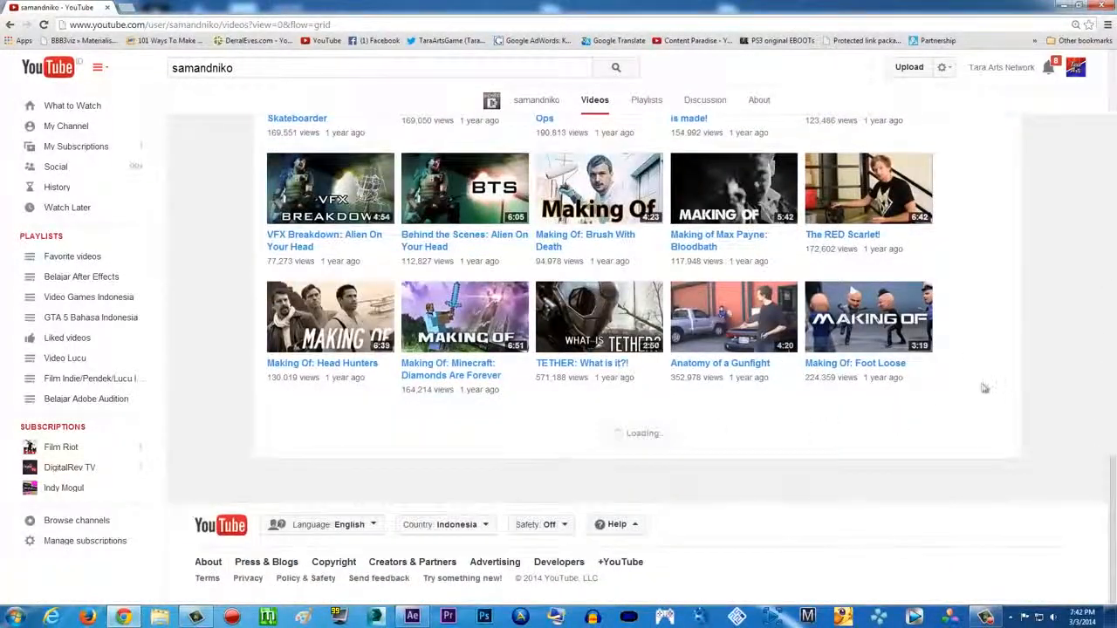
pyautogui.scroll(-8, 984, 388)
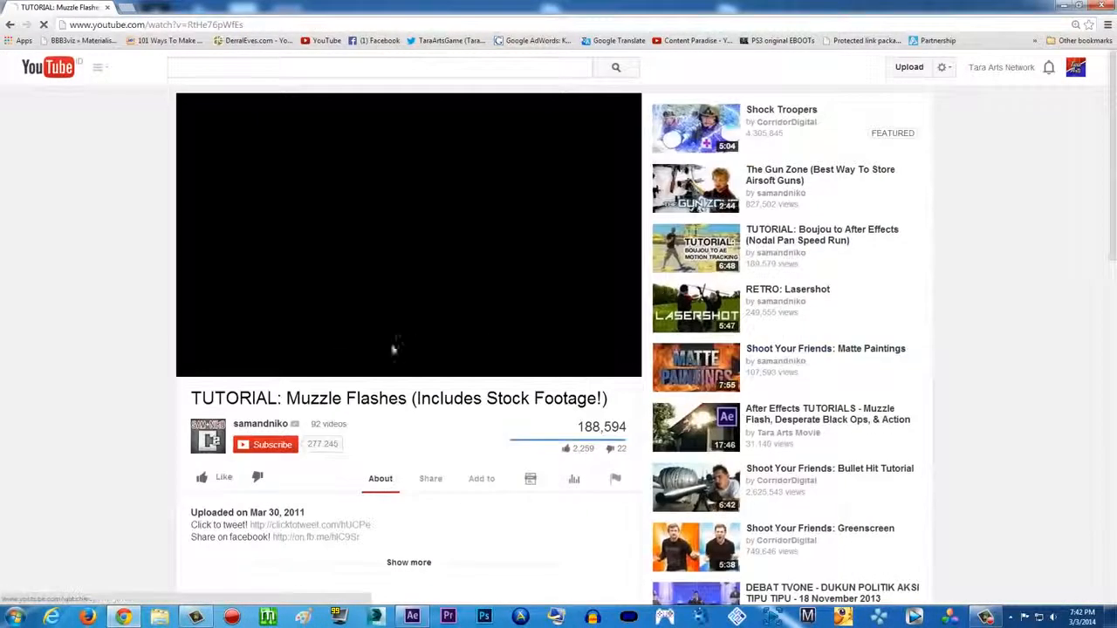
pyautogui.click(604, 359)
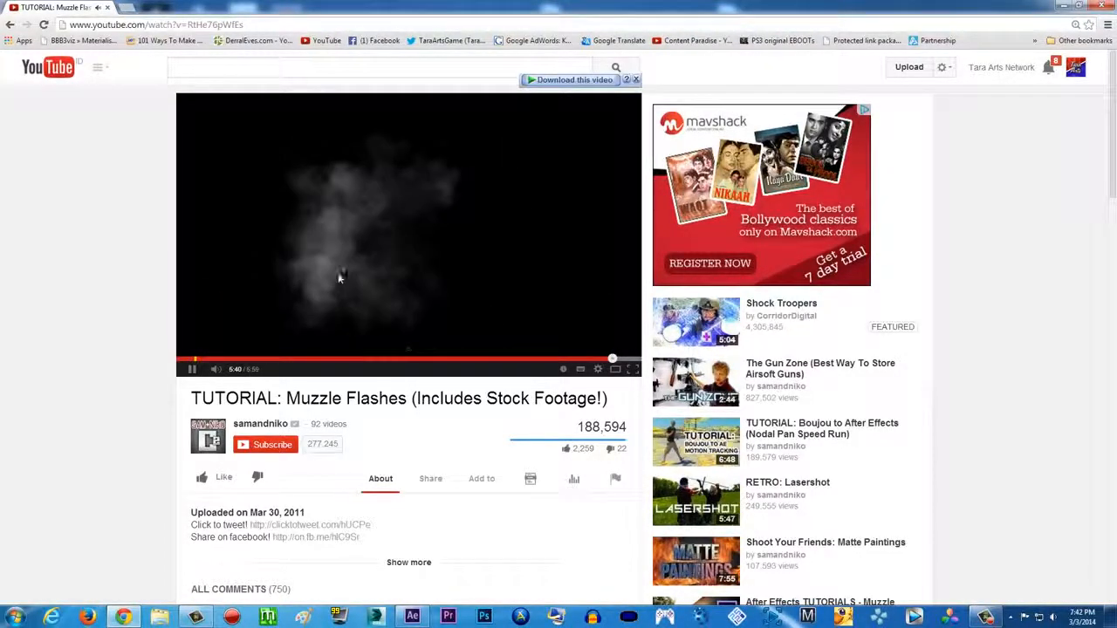
pyautogui.click(280, 209)
# - Expand the video description, view the linked LinkYoutube download page, and return to After Effects
pyautogui.scroll(-1, 521, 456)
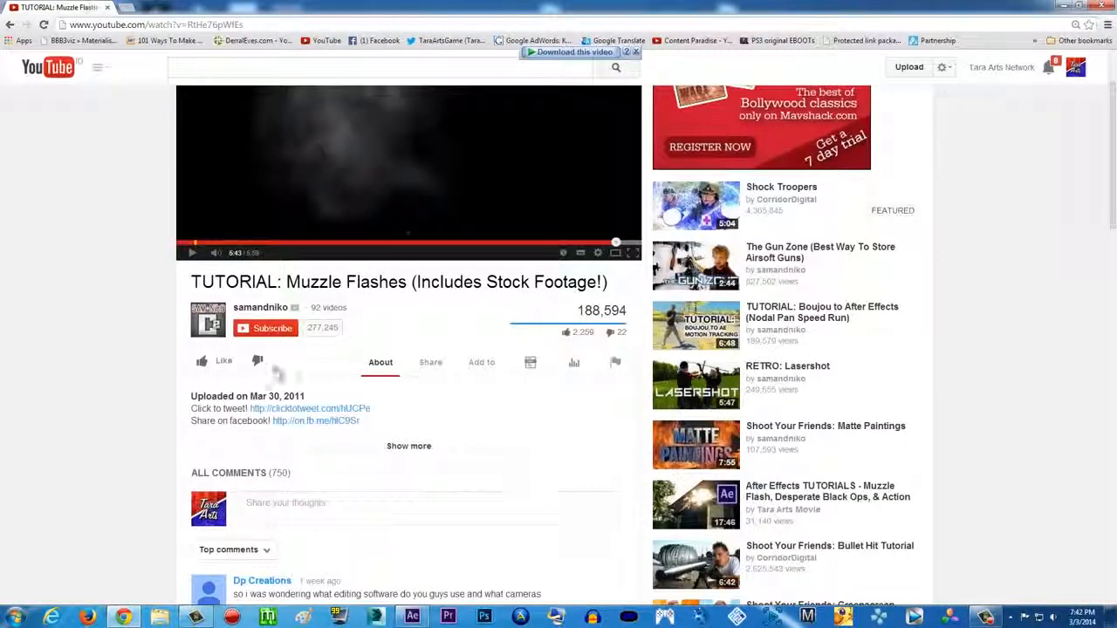
pyautogui.click(399, 446)
pyautogui.scroll(-1, 511, 393)
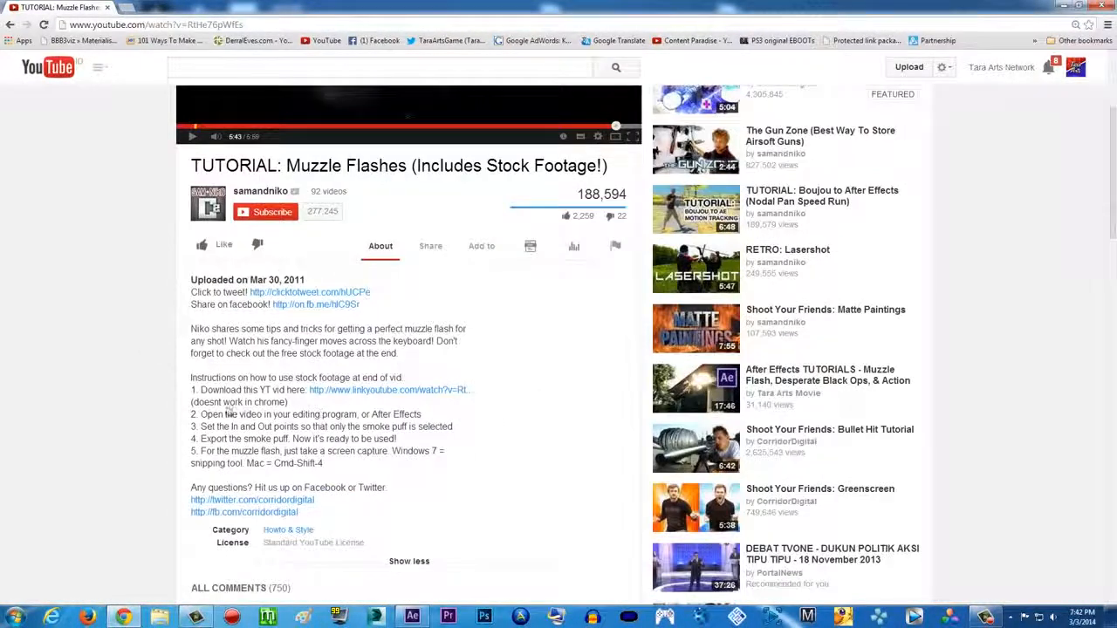
pyautogui.click(376, 392)
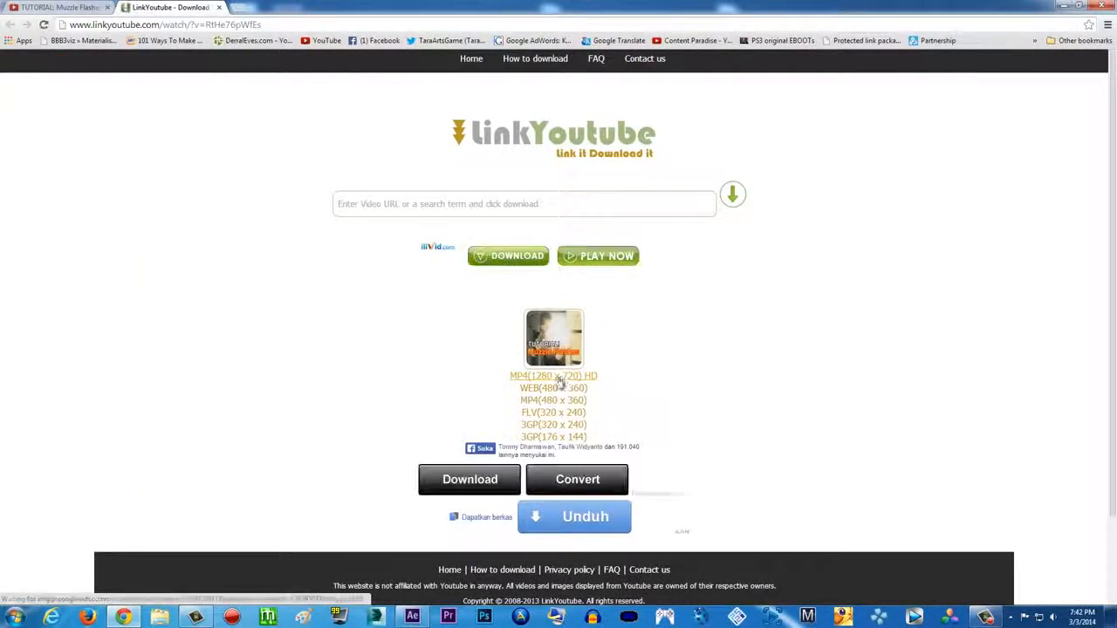
pyautogui.click(219, 8)
pyautogui.click(1095, 7)
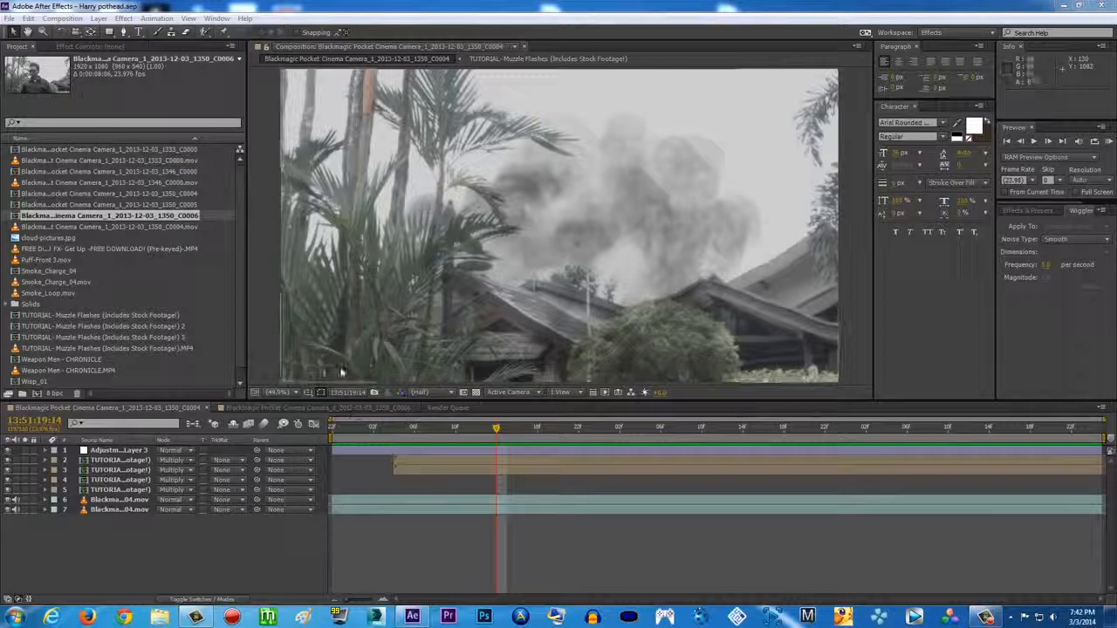
# - In the 1350_C0006 composition, split the footage layer at 13:51:22:02, where the man has left the frame, and preview the result
pyautogui.click(318, 408)
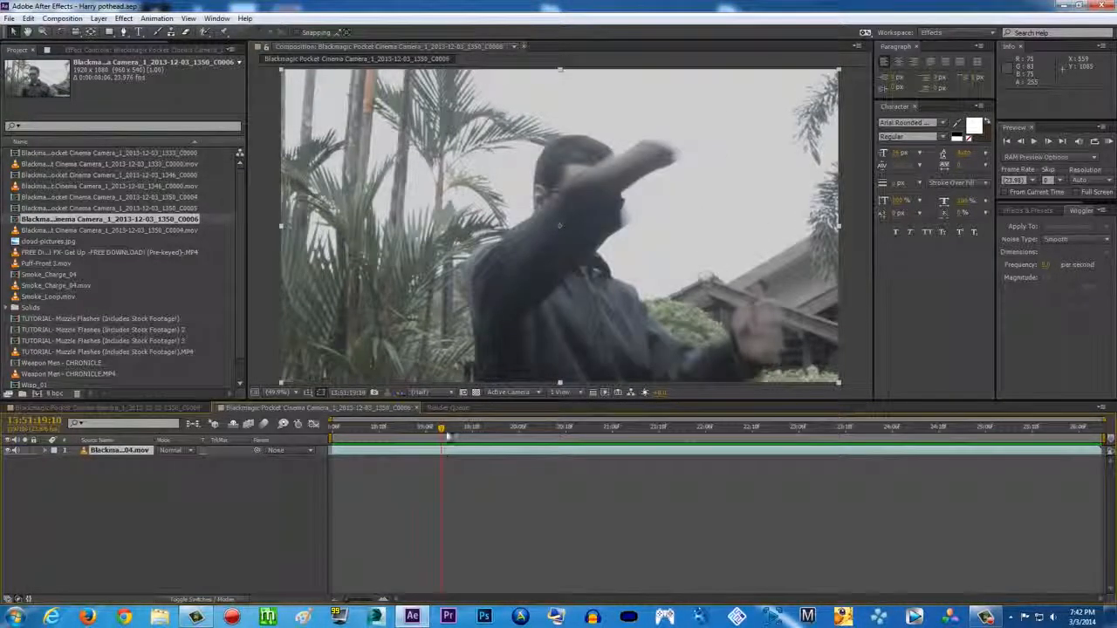
pyautogui.moveTo(656, 430); pyautogui.dragTo(536, 436)
pyautogui.press('pageup')
pyautogui.press('pageup')
pyautogui.press('pageup')
pyautogui.press('pagedown')
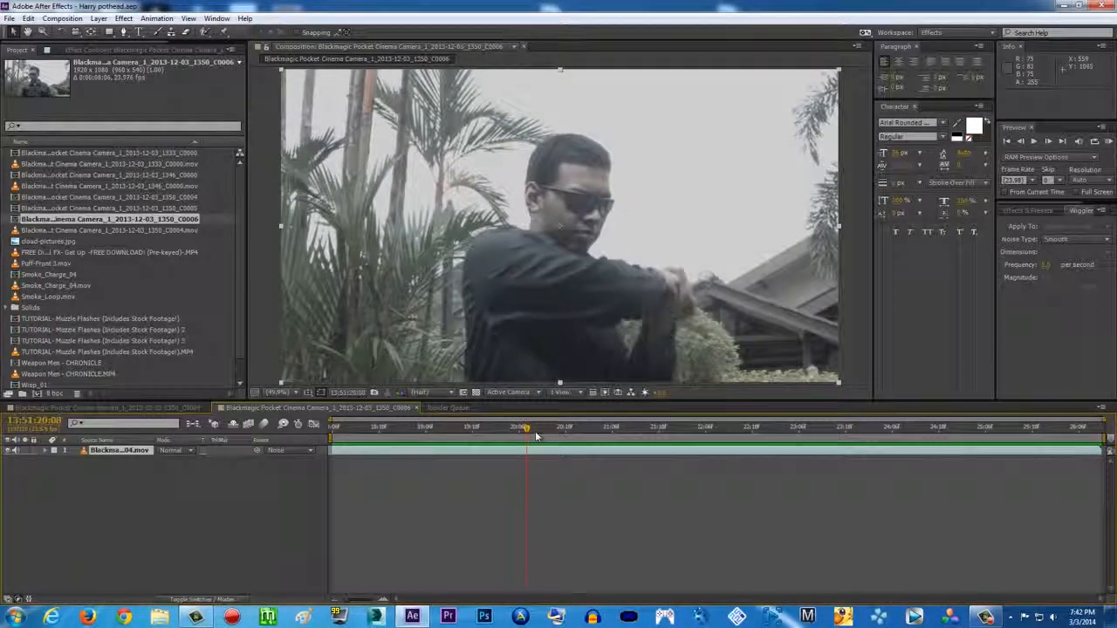
pyautogui.moveTo(527, 431); pyautogui.dragTo(689, 429)
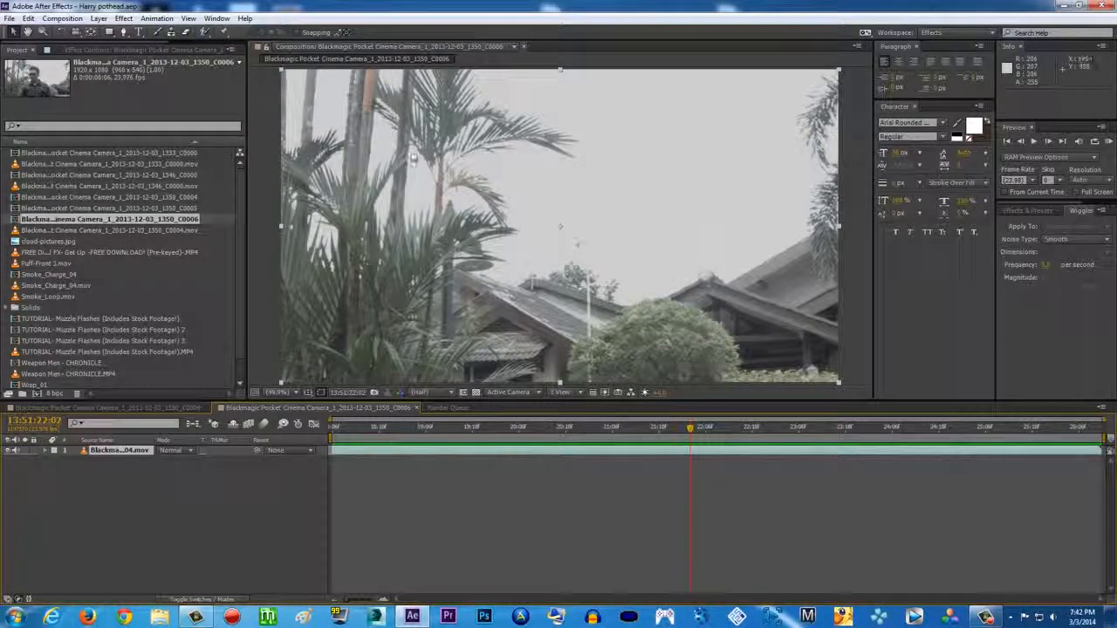
pyautogui.click(28, 18)
pyautogui.click(61, 166)
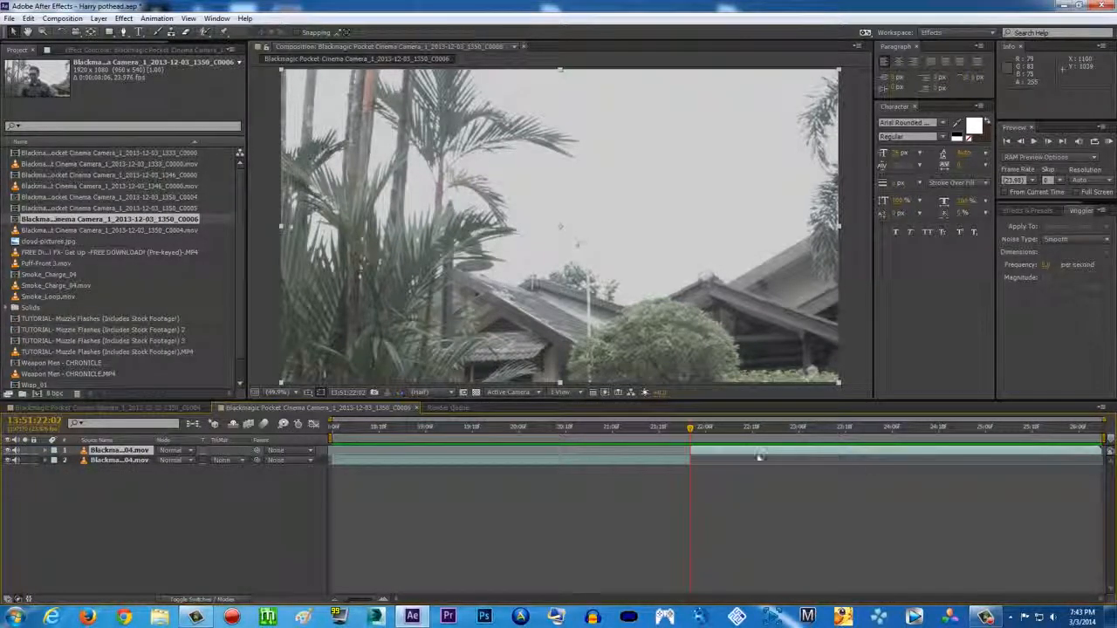
pyautogui.press('space')
pyautogui.press('space')
# - Rename the split-off empty background layer as BG and place it below the original footage layer
pyautogui.click(727, 451)
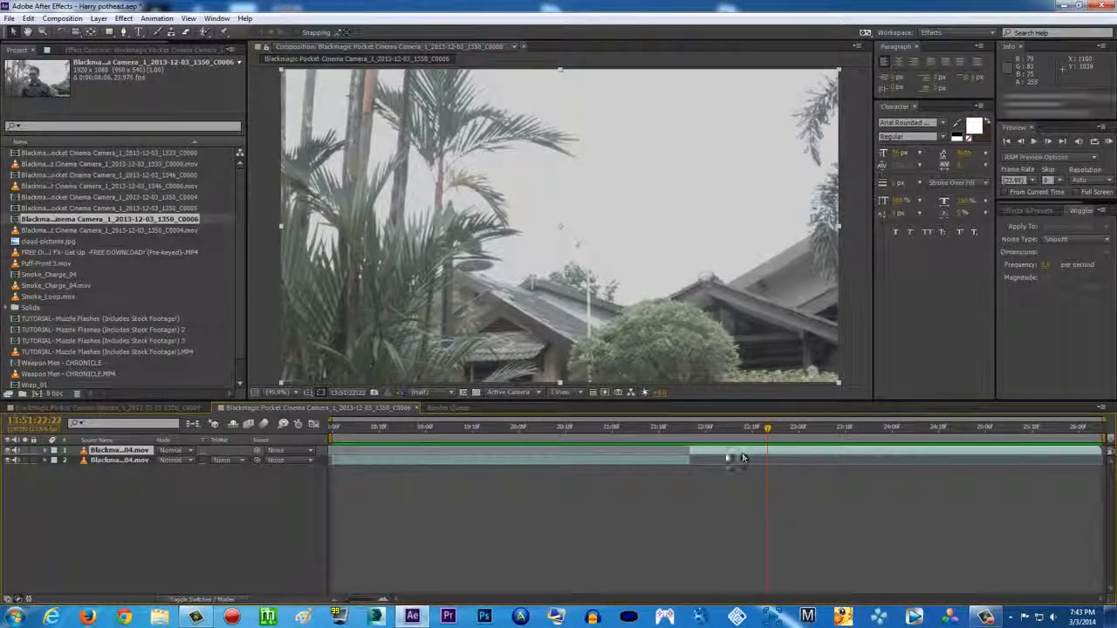
pyautogui.rightClick(116, 451)
pyautogui.click(149, 596)
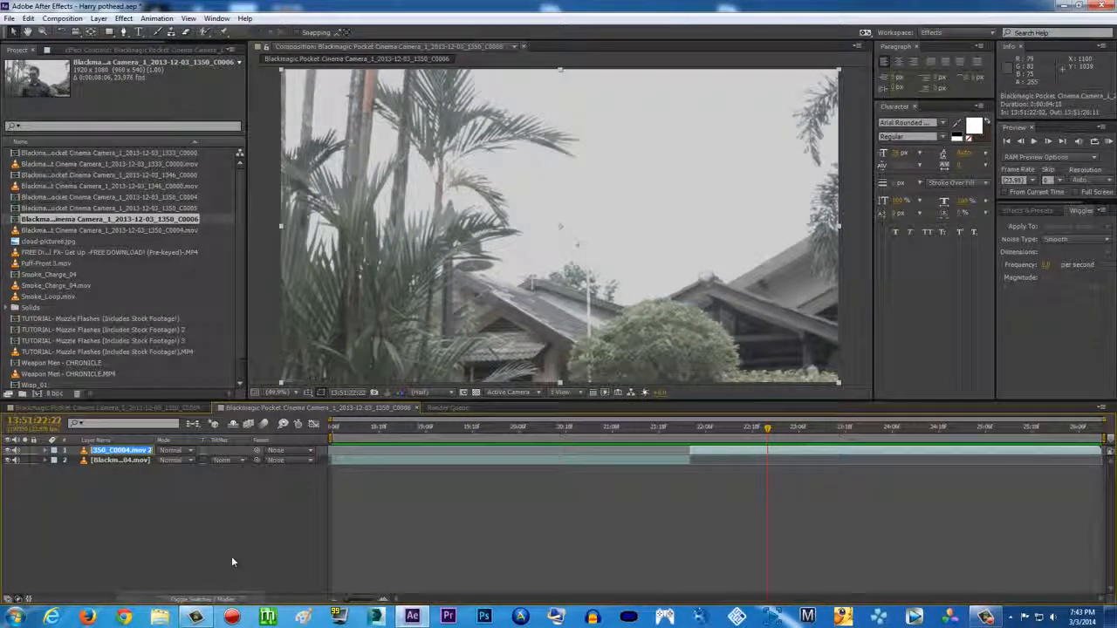
pyautogui.write('BG')
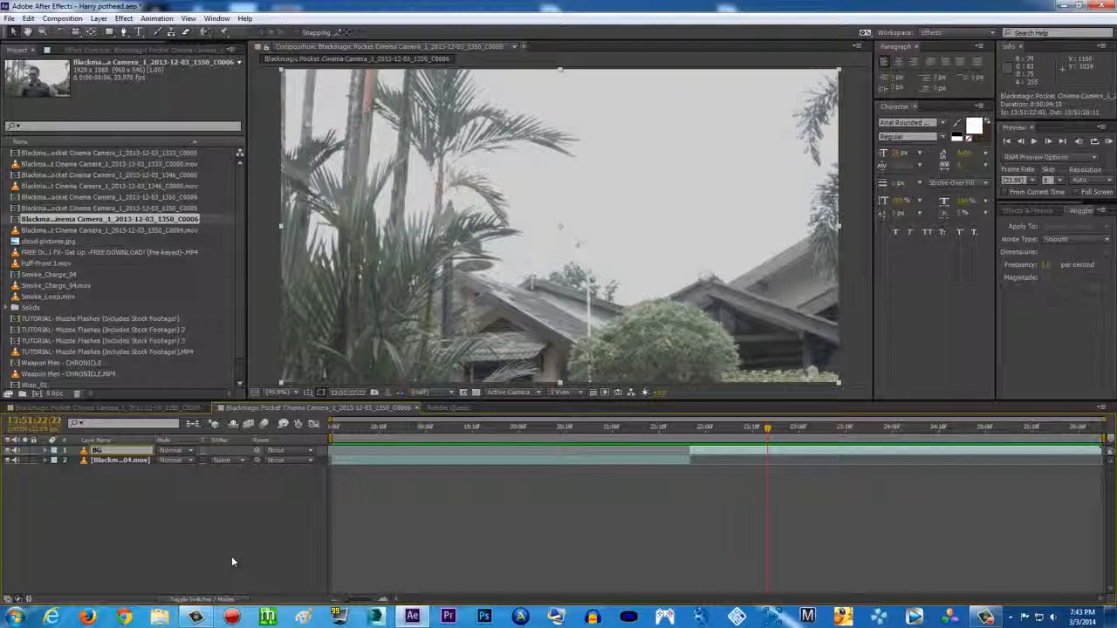
pyautogui.click(226, 522)
pyautogui.moveTo(114, 457); pyautogui.dragTo(113, 466)
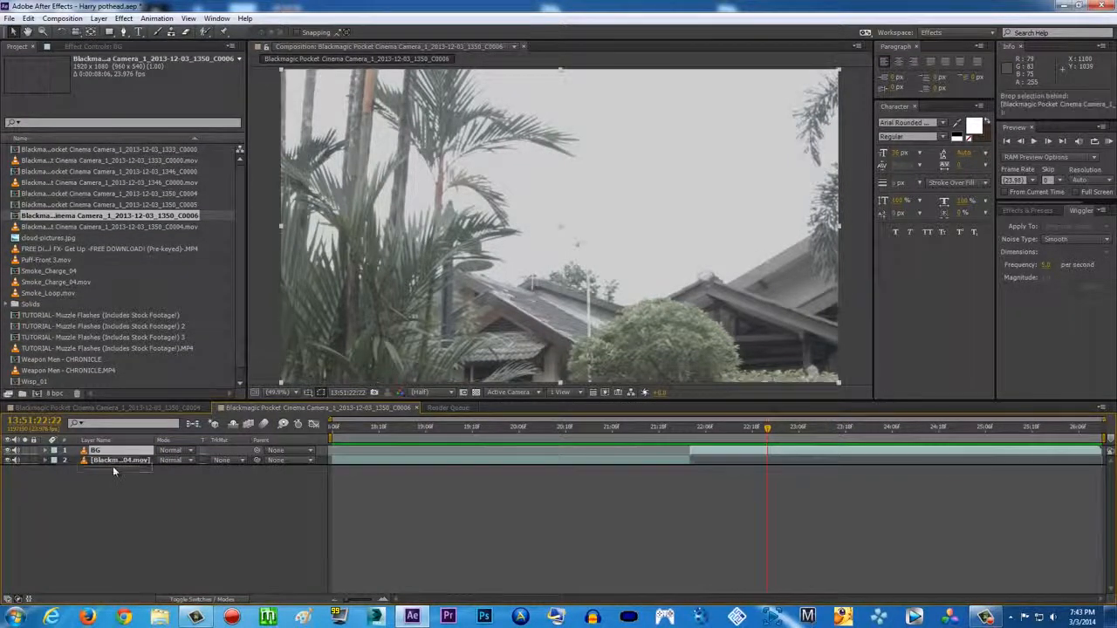
# - Slide the BG layer earlier so it starts at about 13:51:18:16, beneath the footage of the man
pyautogui.moveTo(637, 428); pyautogui.dragTo(384, 432)
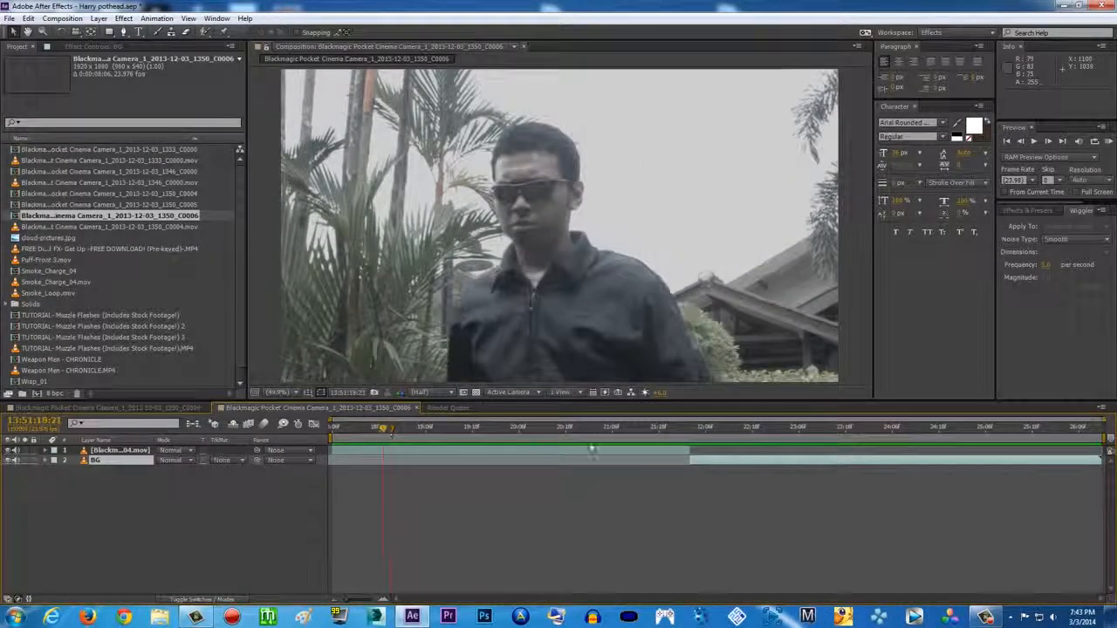
pyautogui.moveTo(753, 464); pyautogui.dragTo(431, 477)
pyautogui.moveTo(378, 431); pyautogui.dragTo(375, 430)
pyautogui.click(472, 450)
pyautogui.press('b')
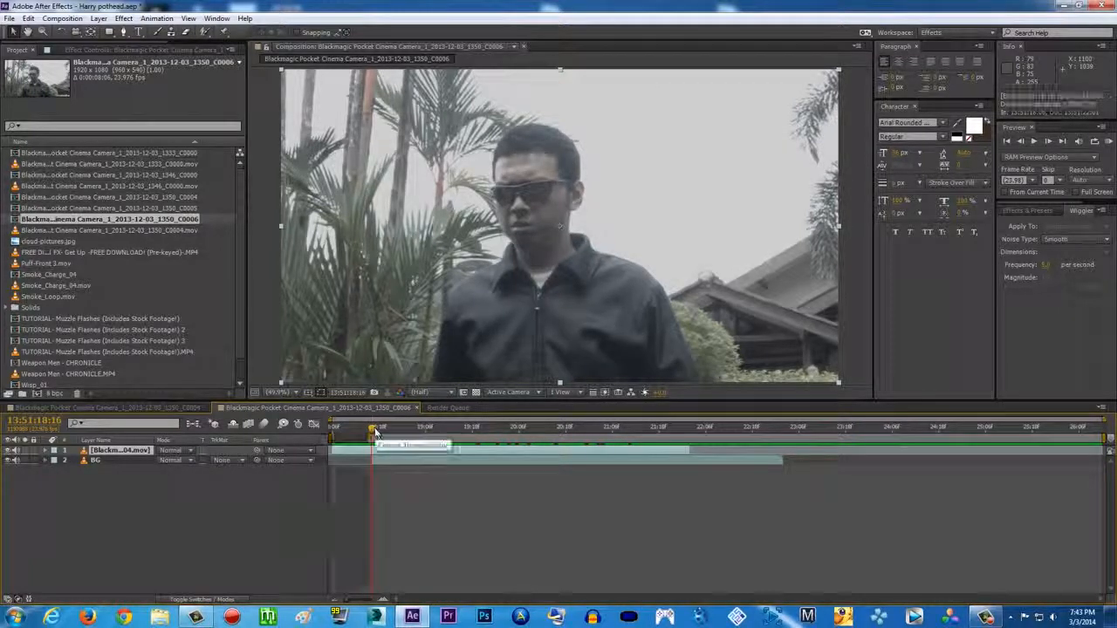
pyautogui.hotkey('ctrl', 'z')
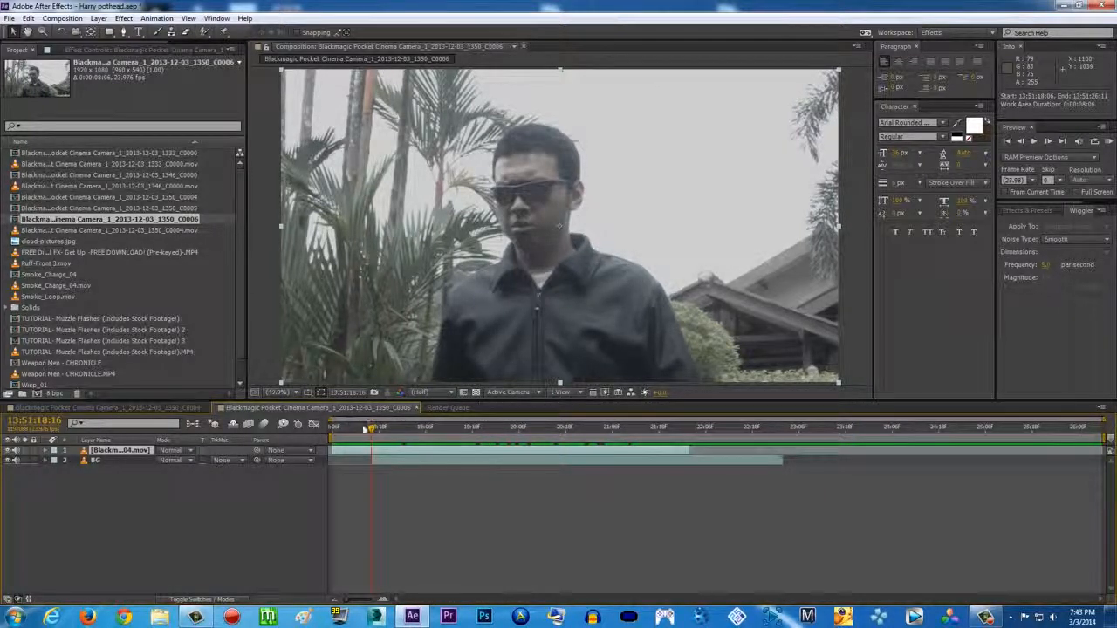
# - Set the composition's work area to start at 13:51:18:16 and end at 13:51:21:10
pyautogui.moveTo(334, 434)
pyautogui.mouseDown()
pyautogui.moveTo(366, 440)
pyautogui.moveTo(336, 445)
pyautogui.mouseUp()
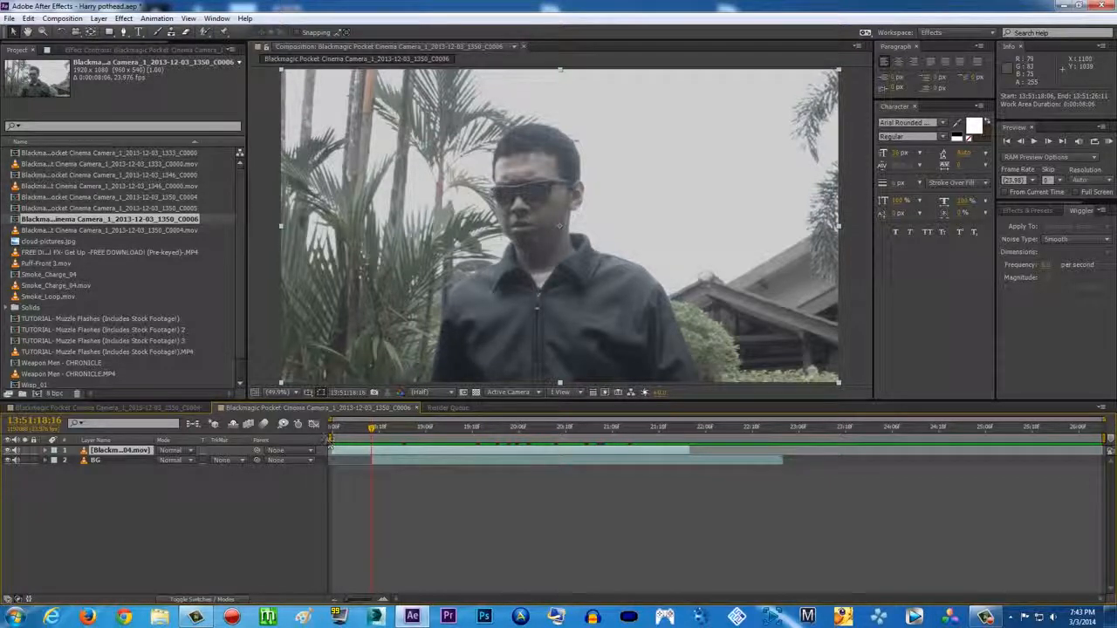
pyautogui.moveTo(334, 443)
pyautogui.mouseDown()
pyautogui.moveTo(365, 436)
pyautogui.moveTo(328, 445)
pyautogui.mouseUp()
pyautogui.press('pageup')
pyautogui.press('b')
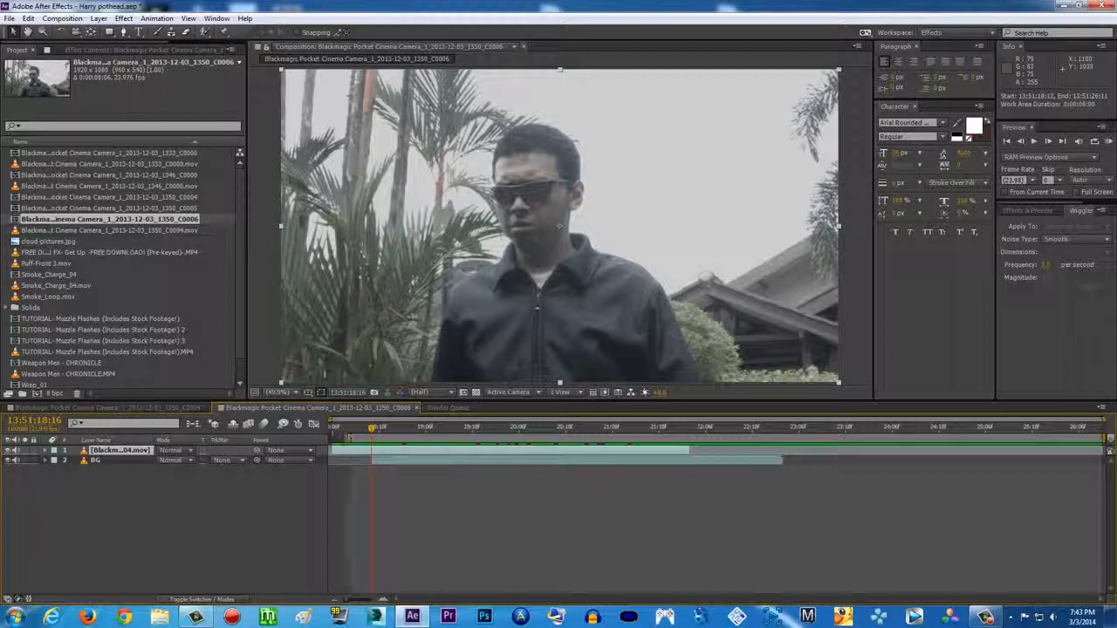
pyautogui.press('b')
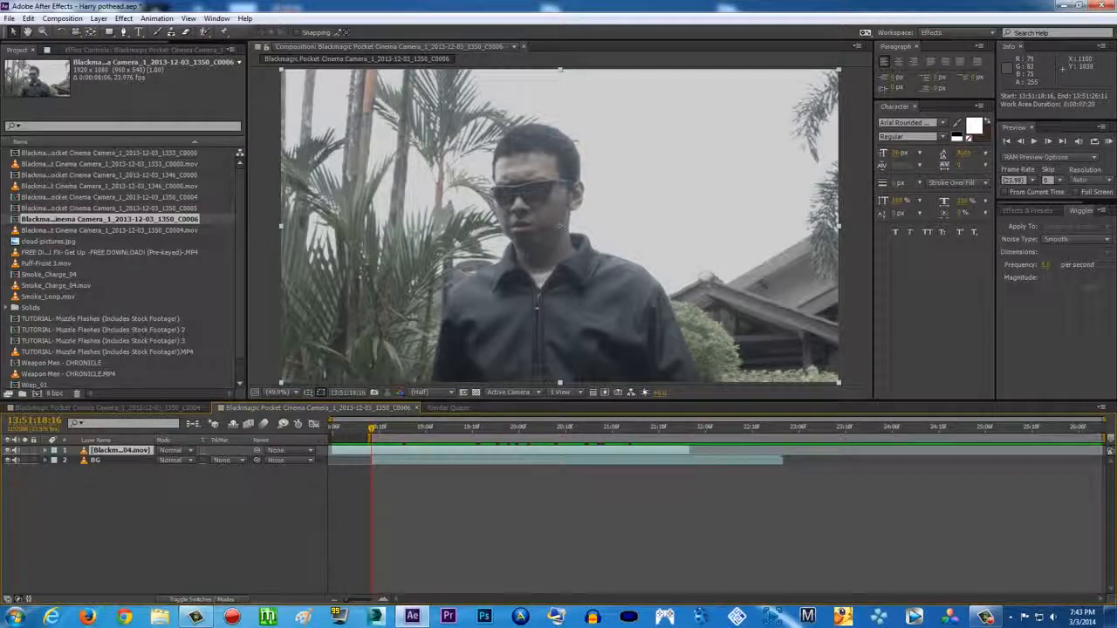
pyautogui.moveTo(690, 430); pyautogui.dragTo(627, 430)
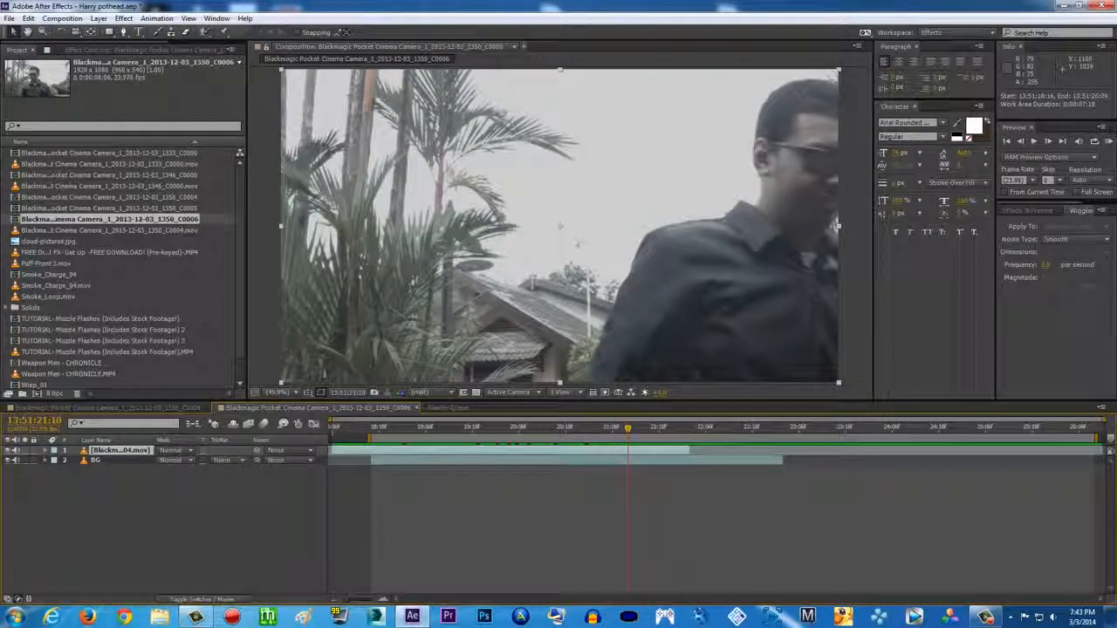
pyautogui.press('n')
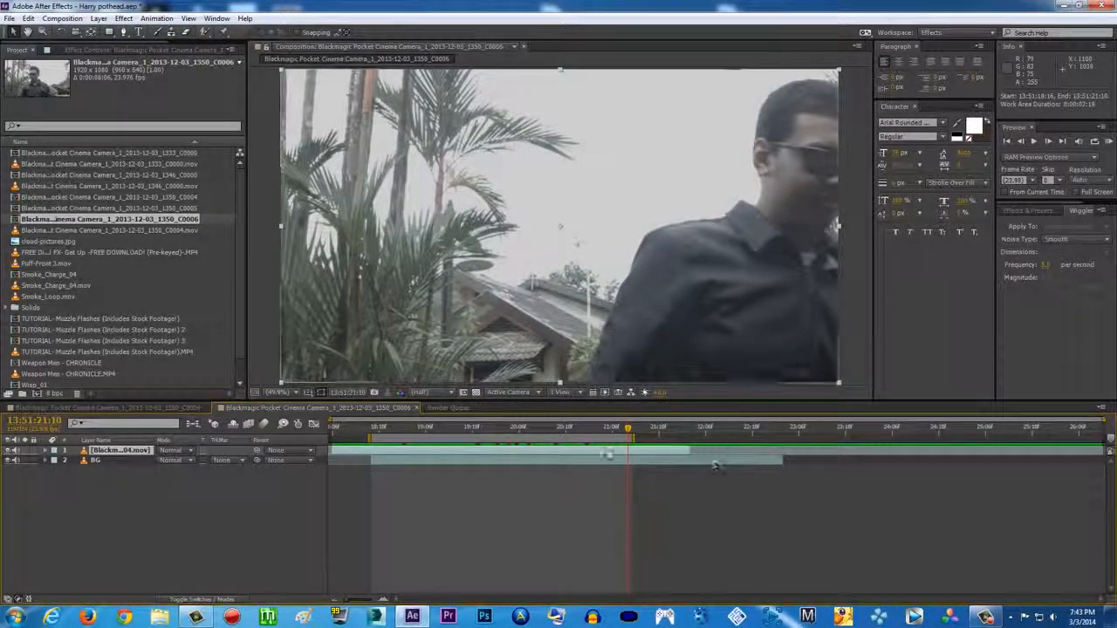
# - Trim the composition to the work area, return to its first frame, and save the project
pyautogui.rightClick(524, 443)
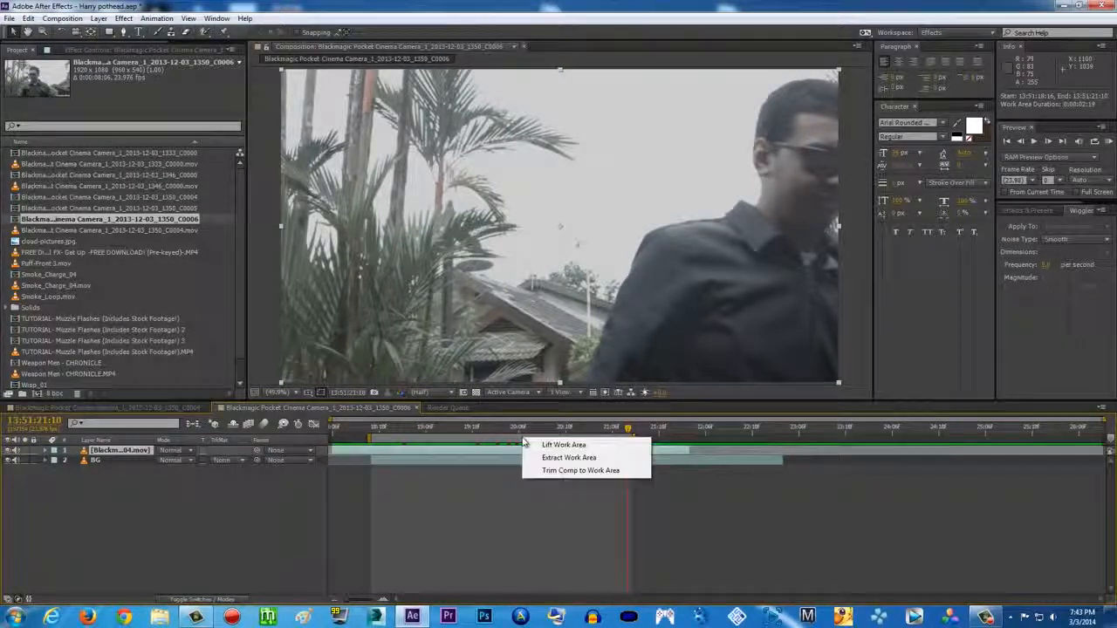
pyautogui.click(572, 471)
pyautogui.moveTo(526, 431); pyautogui.dragTo(282, 428)
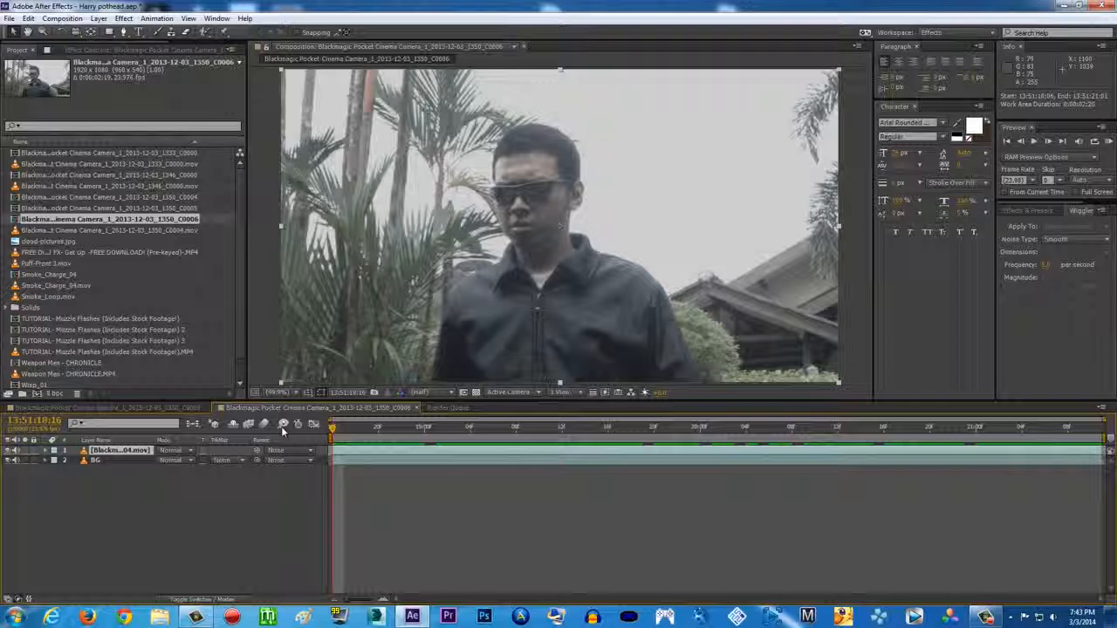
pyautogui.hotkey('ctrl', 's')
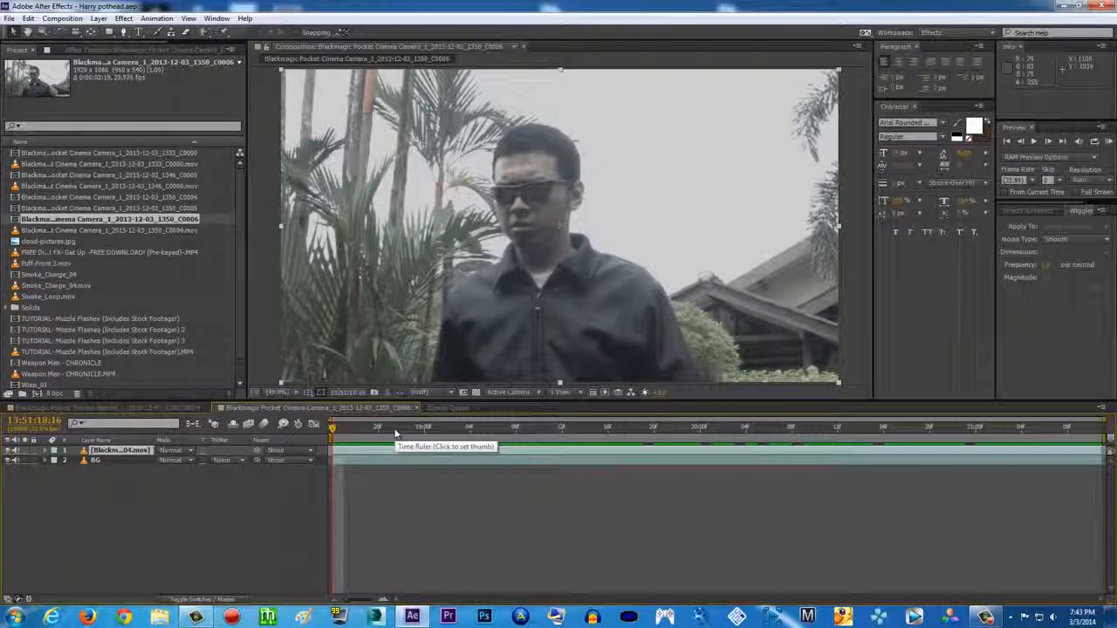
# - At 13:51:19:09, draw a closed, loose Pen tool mask around the man's head, body and outstretched arm on the footage layer
pyautogui.press('space')
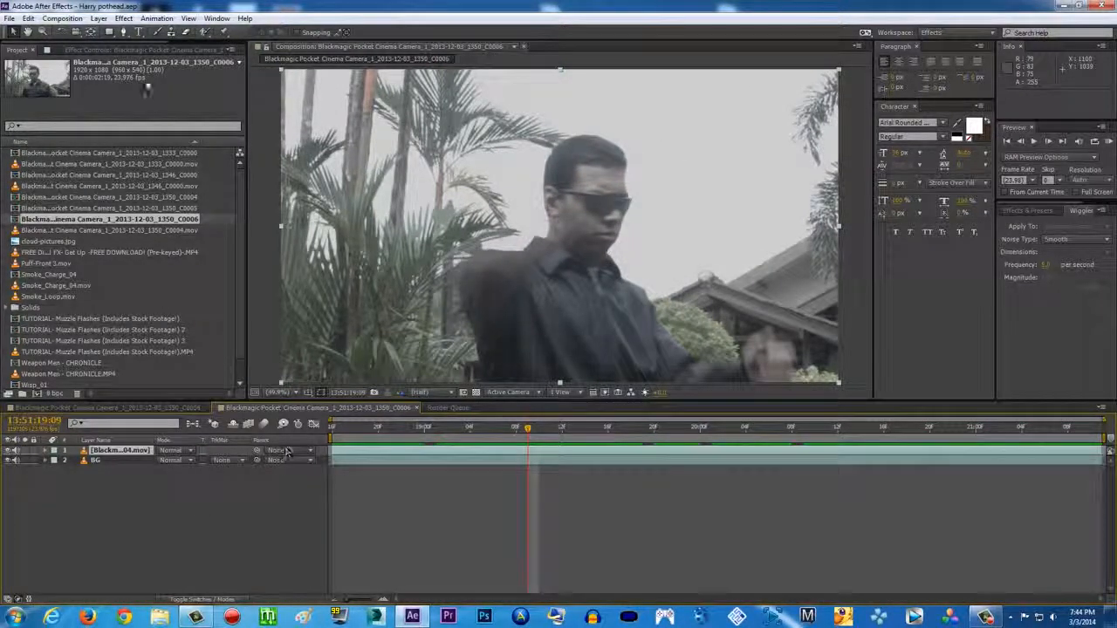
pyautogui.moveTo(527, 427)
pyautogui.mouseDown()
pyautogui.moveTo(514, 430)
pyautogui.moveTo(524, 431)
pyautogui.mouseUp()
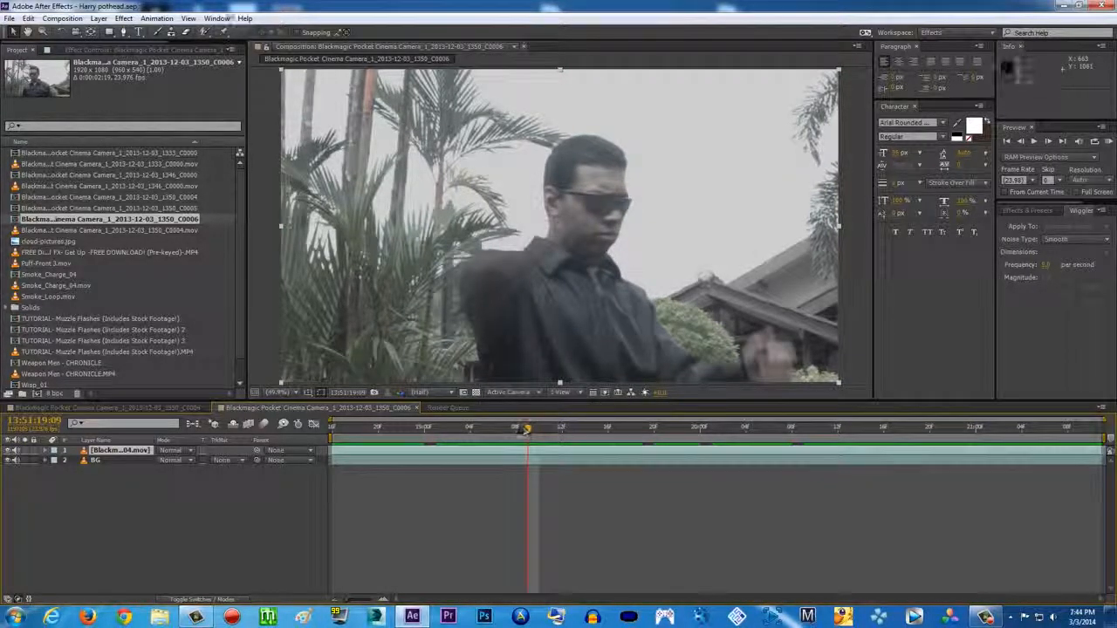
pyautogui.click(124, 33)
pyautogui.moveTo(490, 363); pyautogui.dragTo(478, 311)
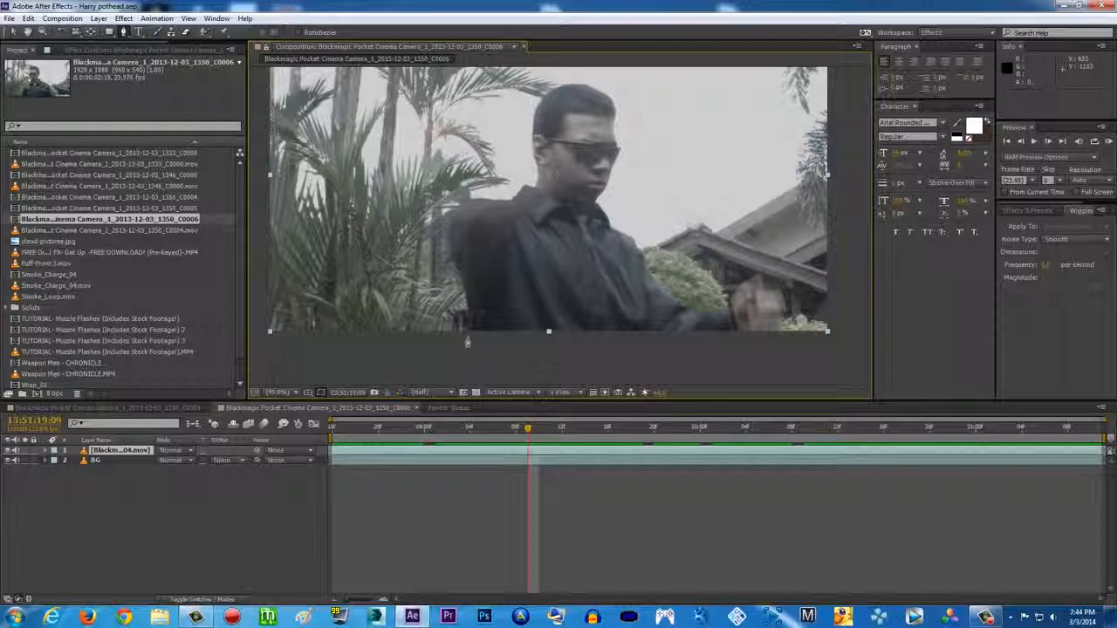
pyautogui.click(467, 337)
pyautogui.click(434, 260)
pyautogui.click(436, 208)
pyautogui.click(498, 185)
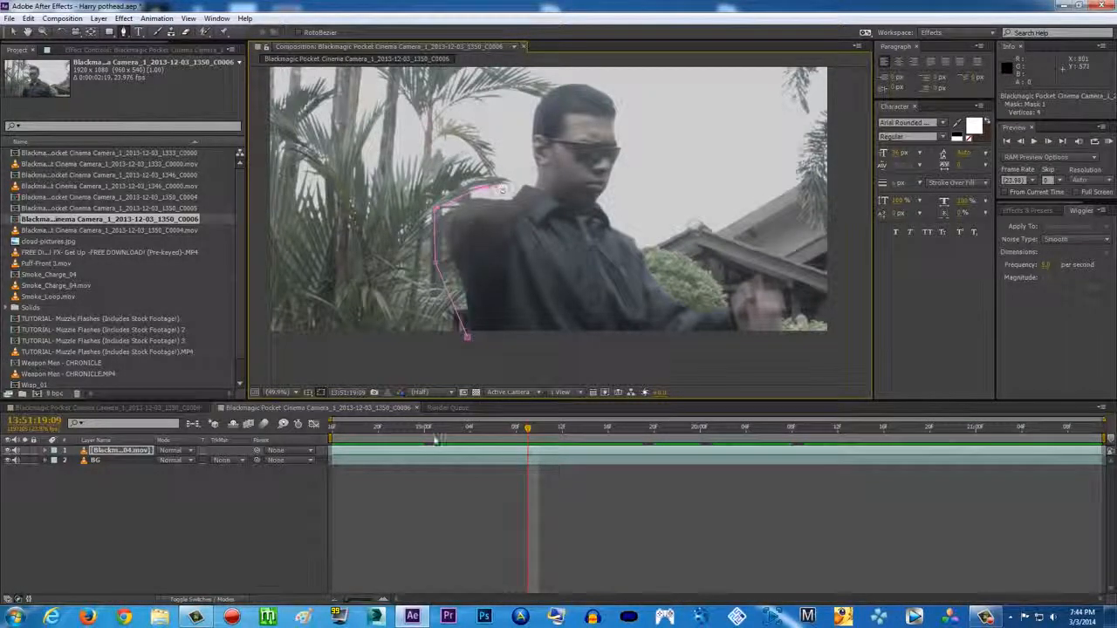
pyautogui.click(520, 163)
pyautogui.click(534, 92)
pyautogui.click(551, 77)
pyautogui.click(619, 83)
pyautogui.click(629, 184)
pyautogui.click(637, 225)
pyautogui.click(654, 240)
pyautogui.click(750, 264)
pyautogui.click(802, 294)
pyautogui.click(807, 320)
pyautogui.click(801, 346)
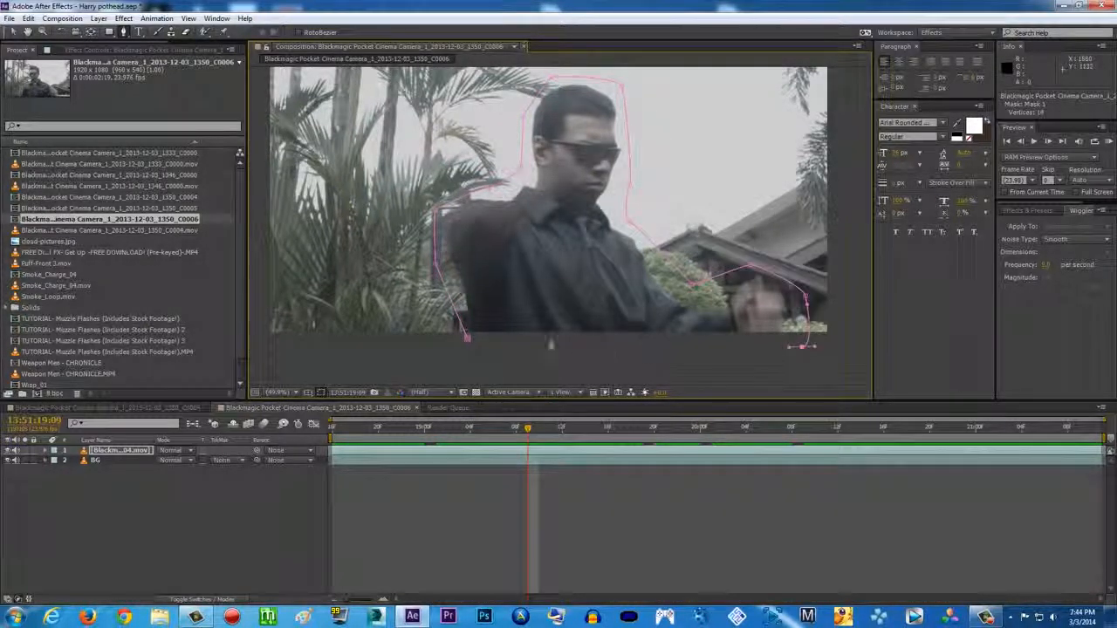
pyautogui.click(469, 342)
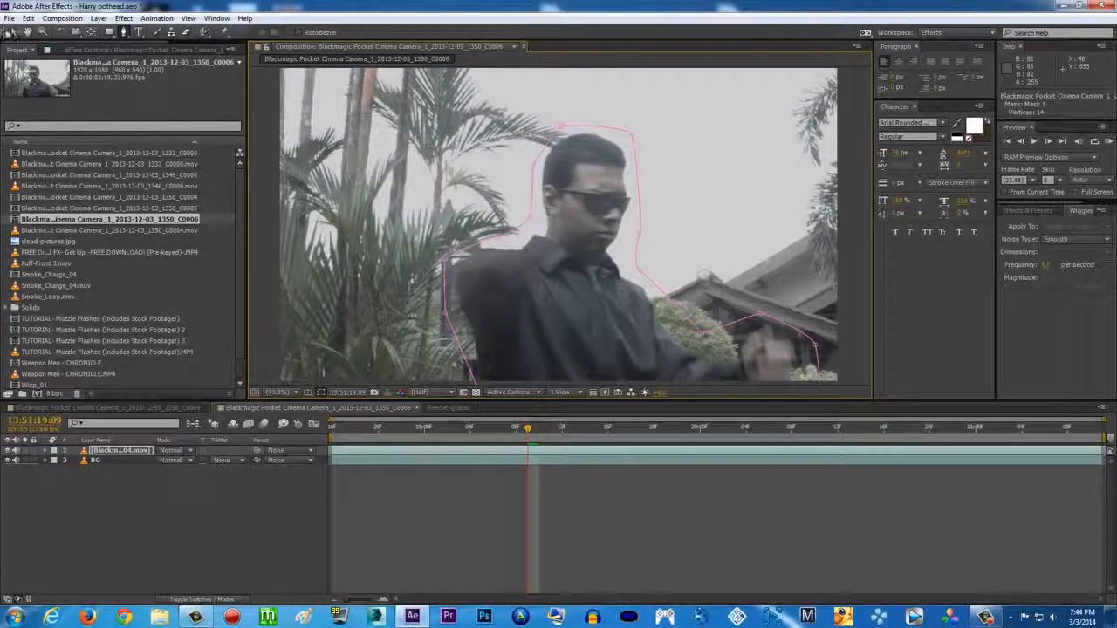
# - Check the cutout by briefly hiding the BG layer, and add a Mask Path keyframe for Mask 1 at 13:51:19:09
pyautogui.click(7, 462)
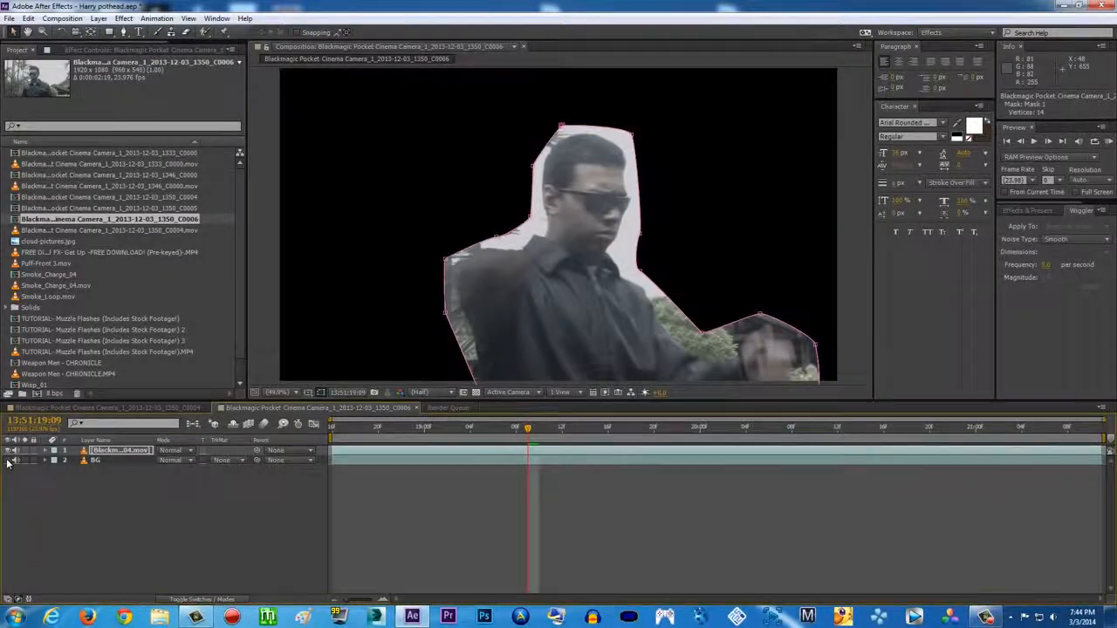
pyautogui.click(7, 461)
pyautogui.click(50, 450)
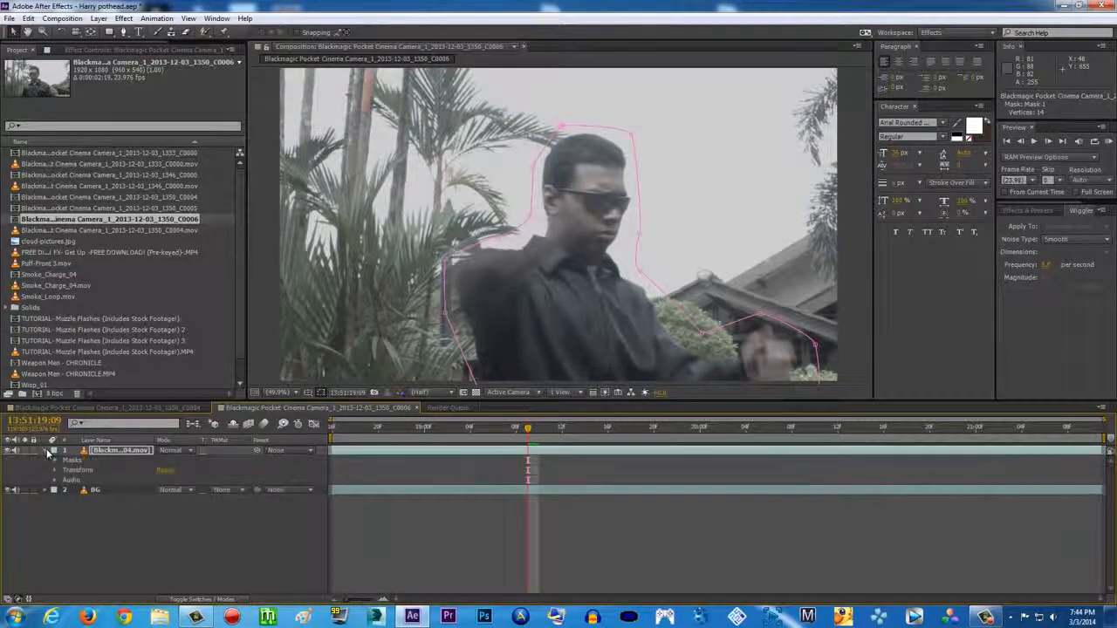
pyautogui.click(57, 460)
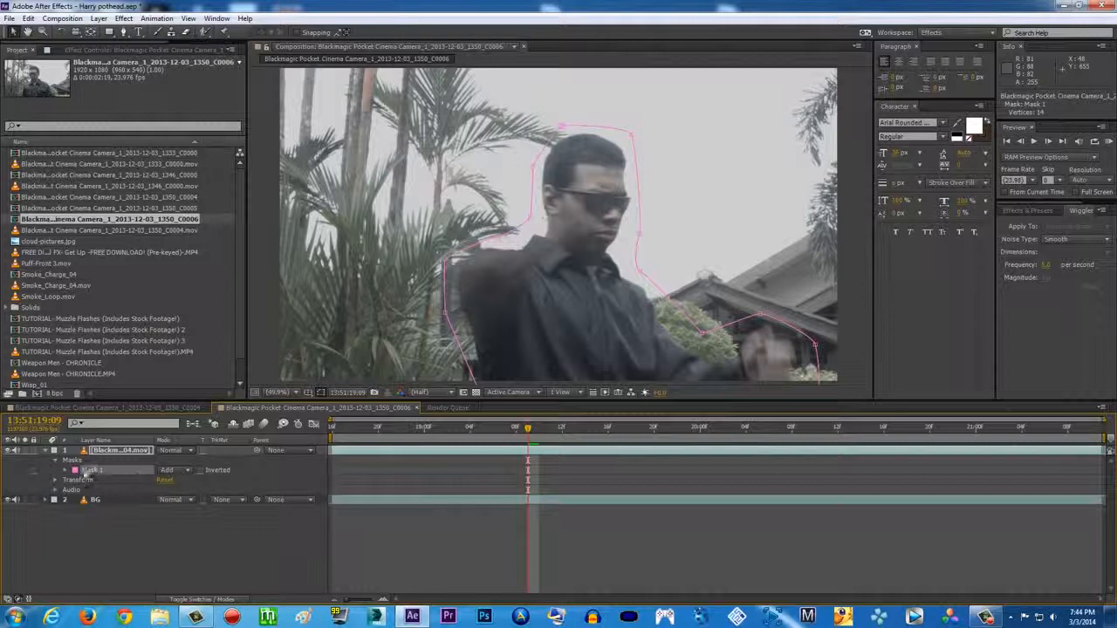
pyautogui.click(65, 470)
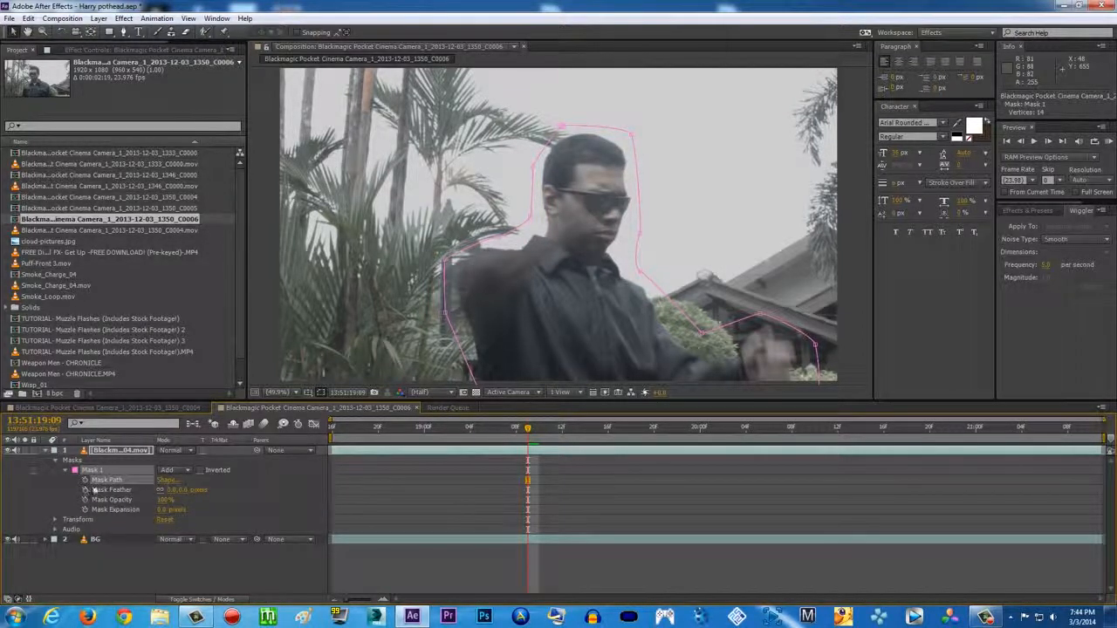
# - One frame earlier, at 13:51:19:08, enlarge and reposition Mask 1 so it covers the whole frame, and fit the composition in the viewer
pyautogui.click(520, 431)
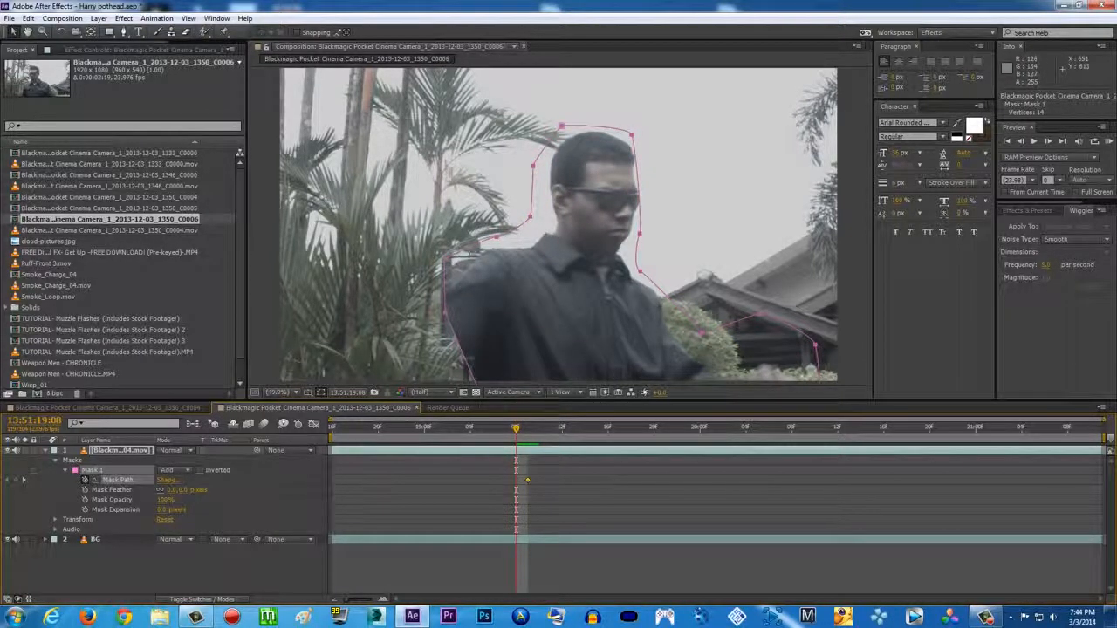
pyautogui.doubleClick(445, 285)
pyautogui.scroll(-2, 476, 252)
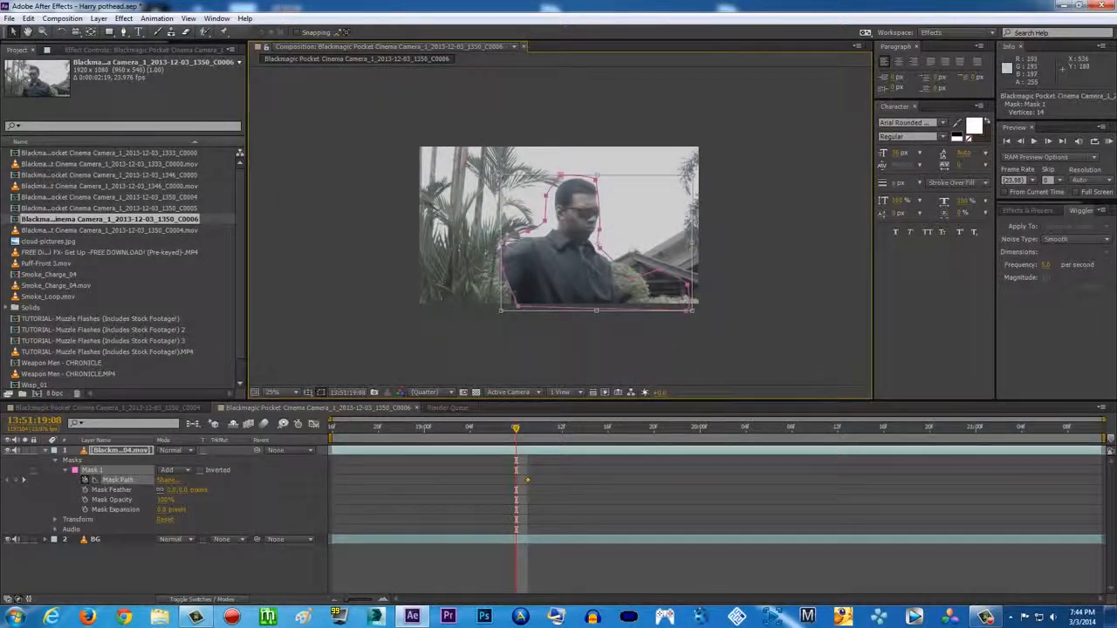
pyautogui.moveTo(502, 175); pyautogui.dragTo(251, 70)
pyautogui.scroll(-2, 631, 143)
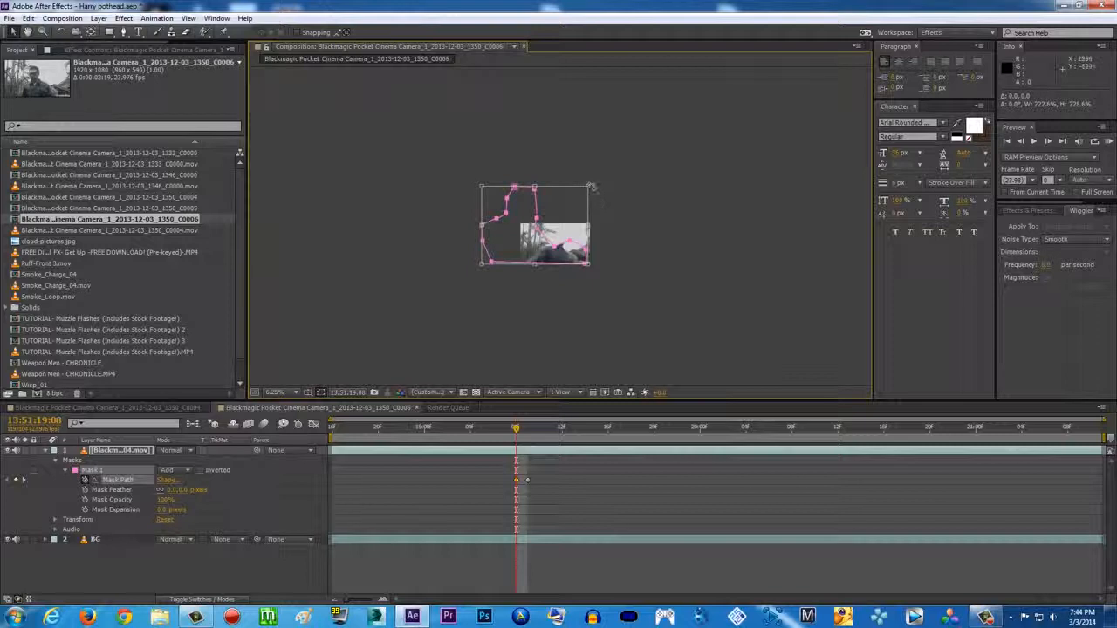
pyautogui.moveTo(589, 186); pyautogui.dragTo(722, 133)
pyautogui.moveTo(665, 181); pyautogui.dragTo(657, 193)
pyautogui.press('Return')
pyautogui.scroll(2, 521, 294)
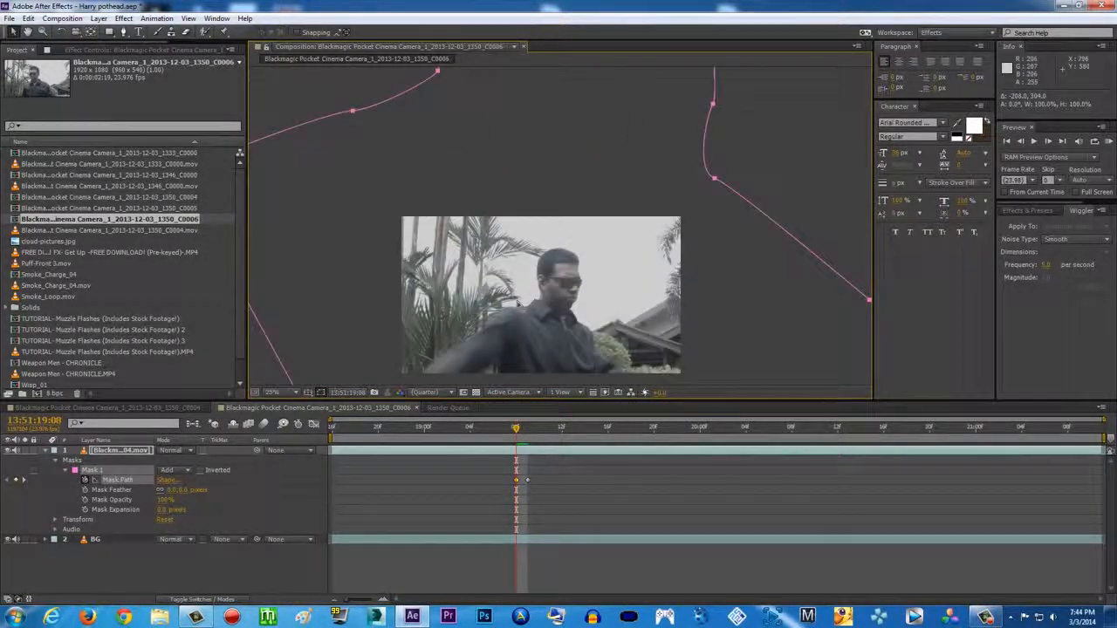
pyautogui.click(297, 393)
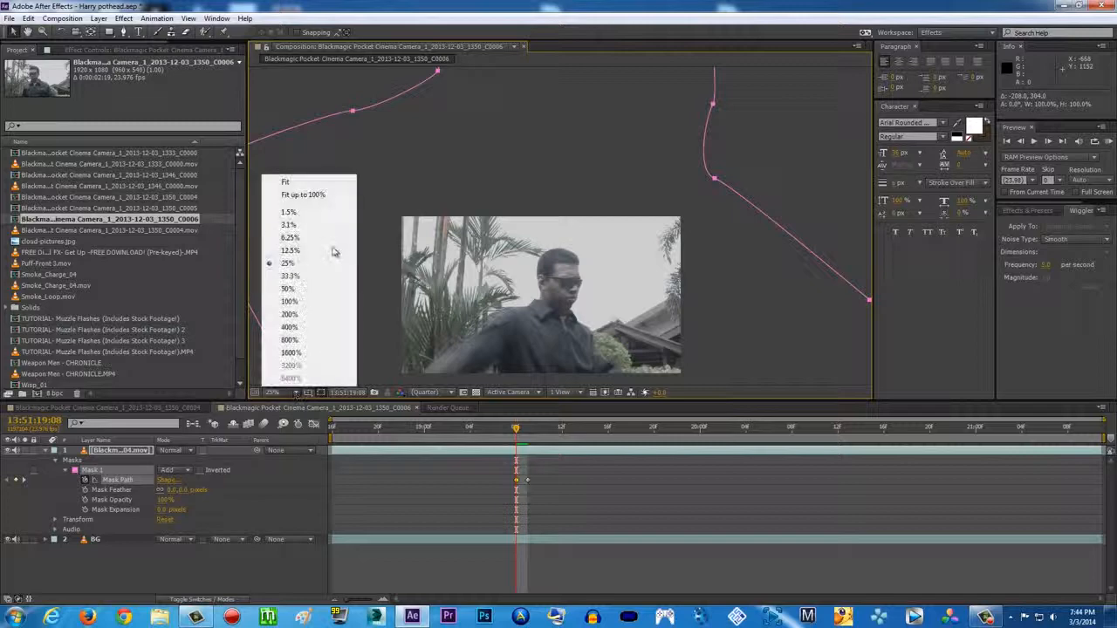
pyautogui.click(302, 195)
# - Keyframe Mask 1's expansion at 0 pixels at 13:51:19:09 and about -333 pixels at 13:51:19:13, so the man shrinks away
pyautogui.moveTo(515, 427)
pyautogui.mouseDown()
pyautogui.moveTo(499, 432)
pyautogui.moveTo(529, 430)
pyautogui.mouseUp()
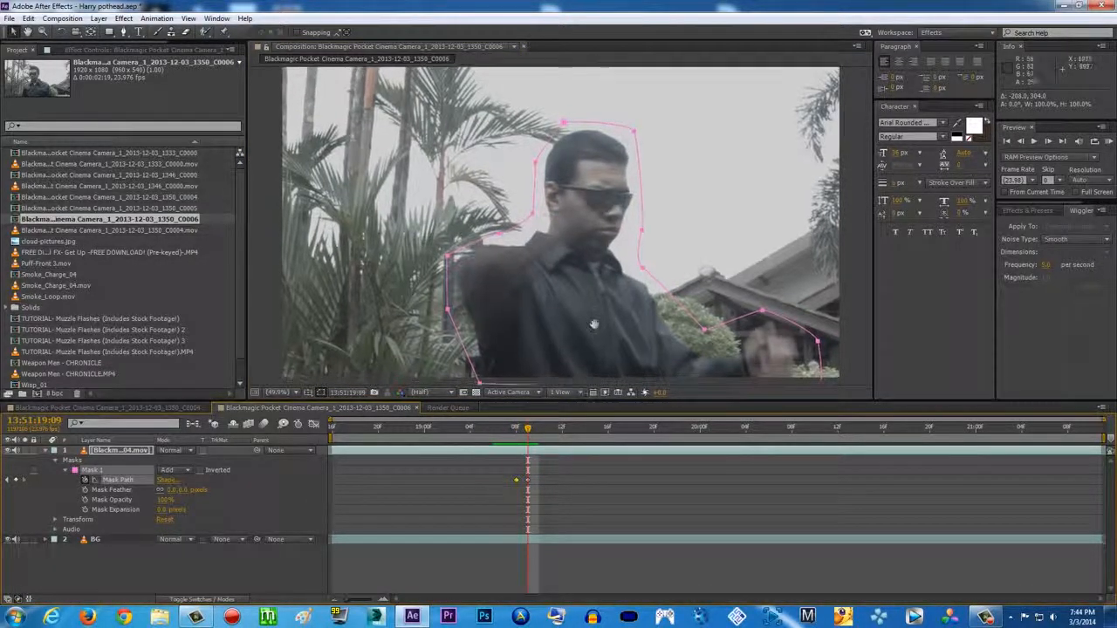
pyautogui.click(279, 391)
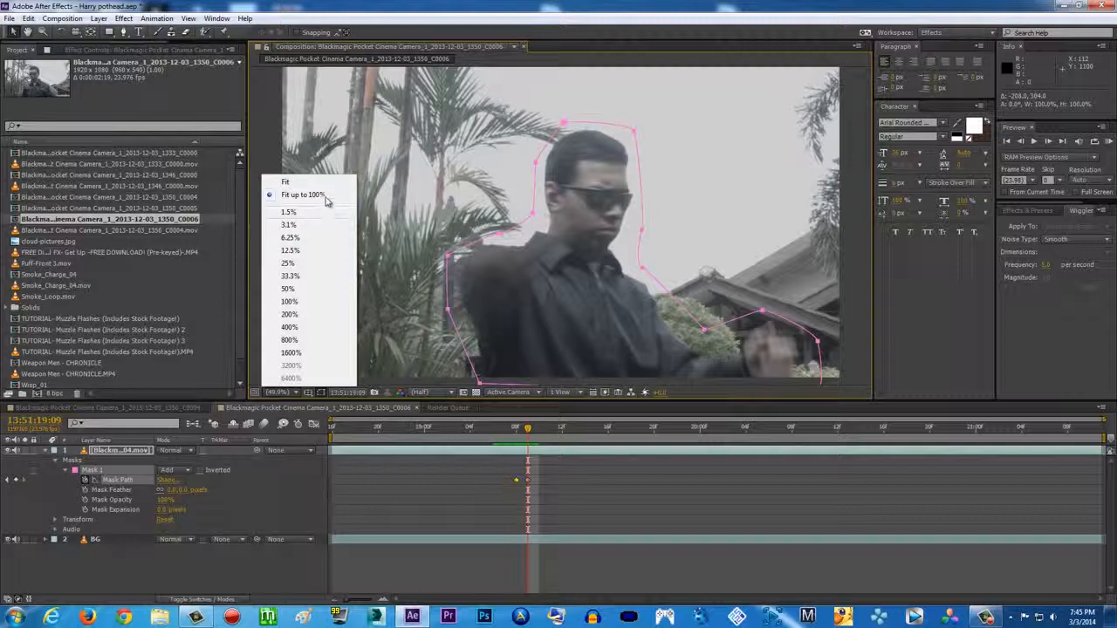
pyautogui.click(302, 194)
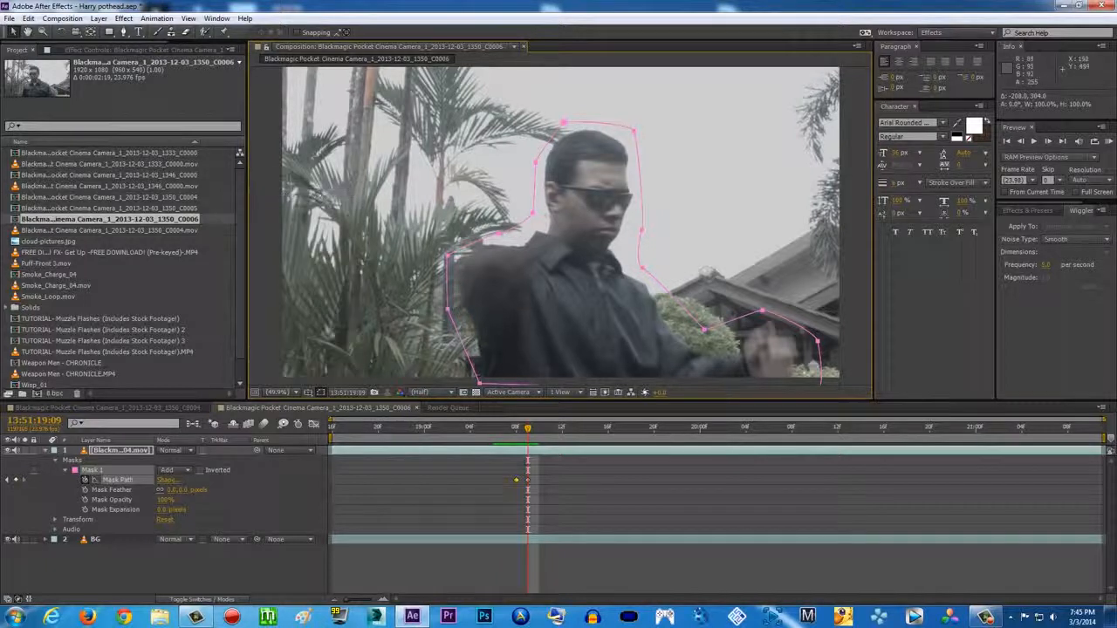
pyautogui.click(85, 511)
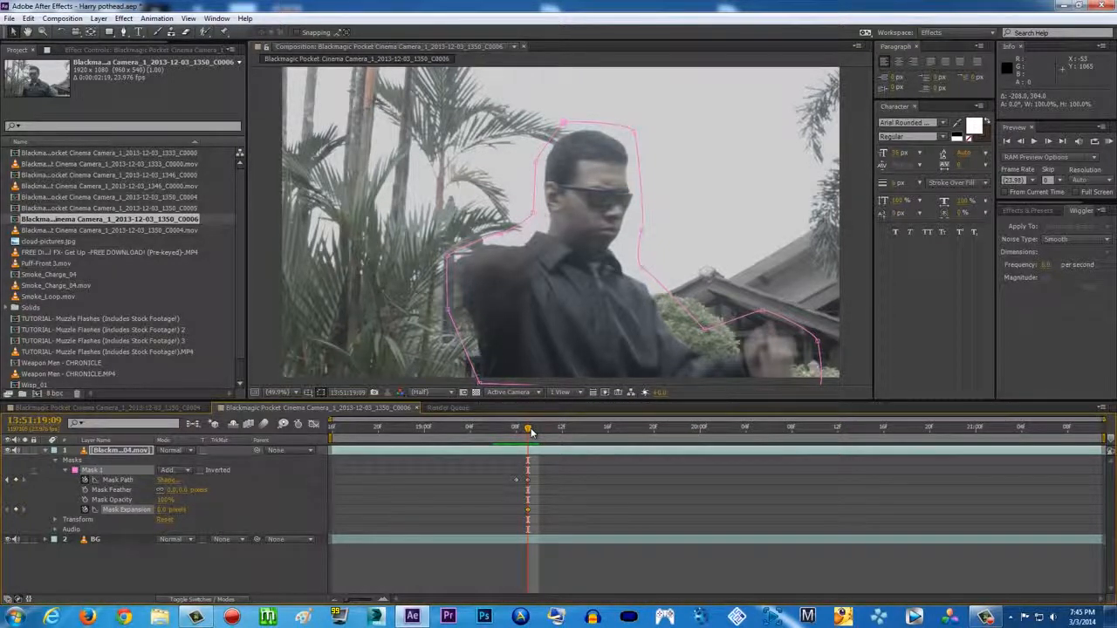
pyautogui.moveTo(538, 431); pyautogui.dragTo(574, 431)
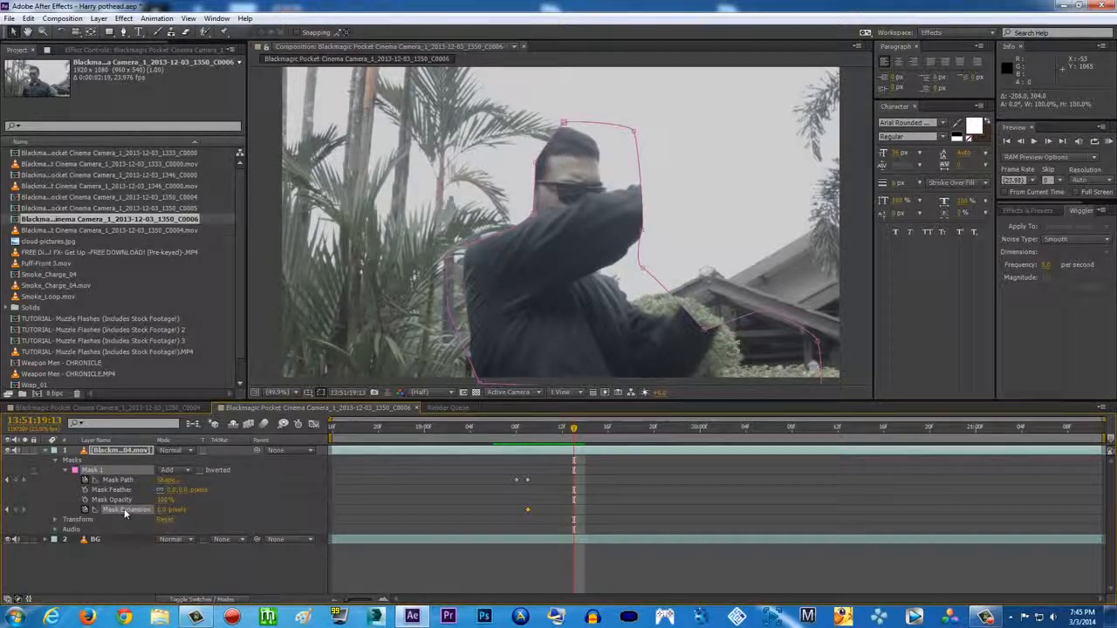
pyautogui.moveTo(166, 511); pyautogui.dragTo(42, 511)
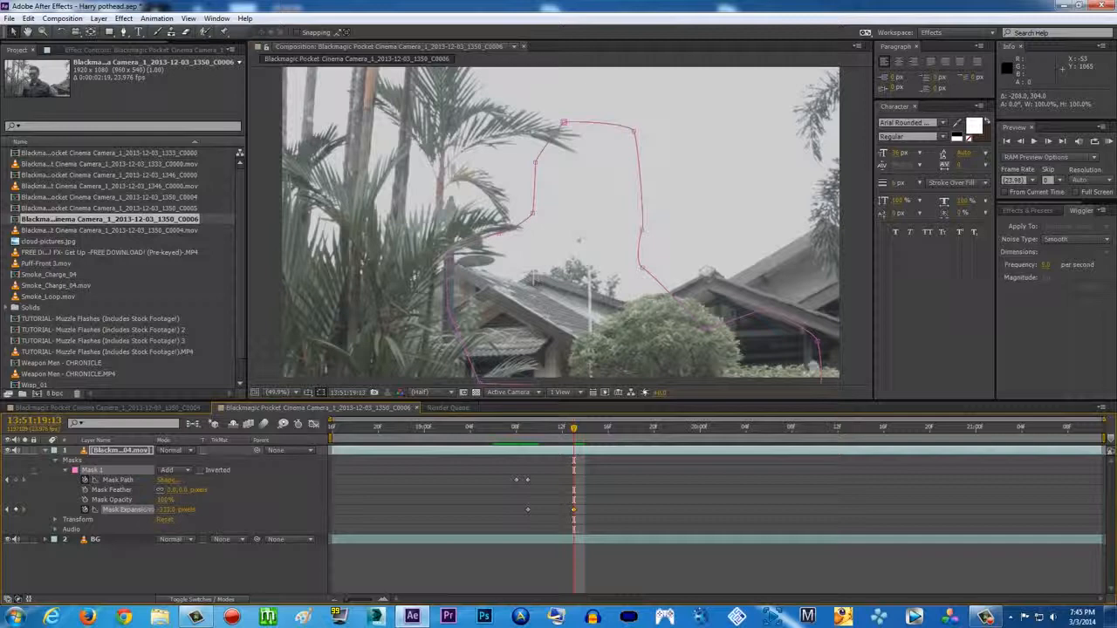
# - Feather Mask 1 heavily for a soft edge, RAM preview the disappearance, and collapse the footage layer's properties with the time at 13:51:19:06
pyautogui.click(548, 430)
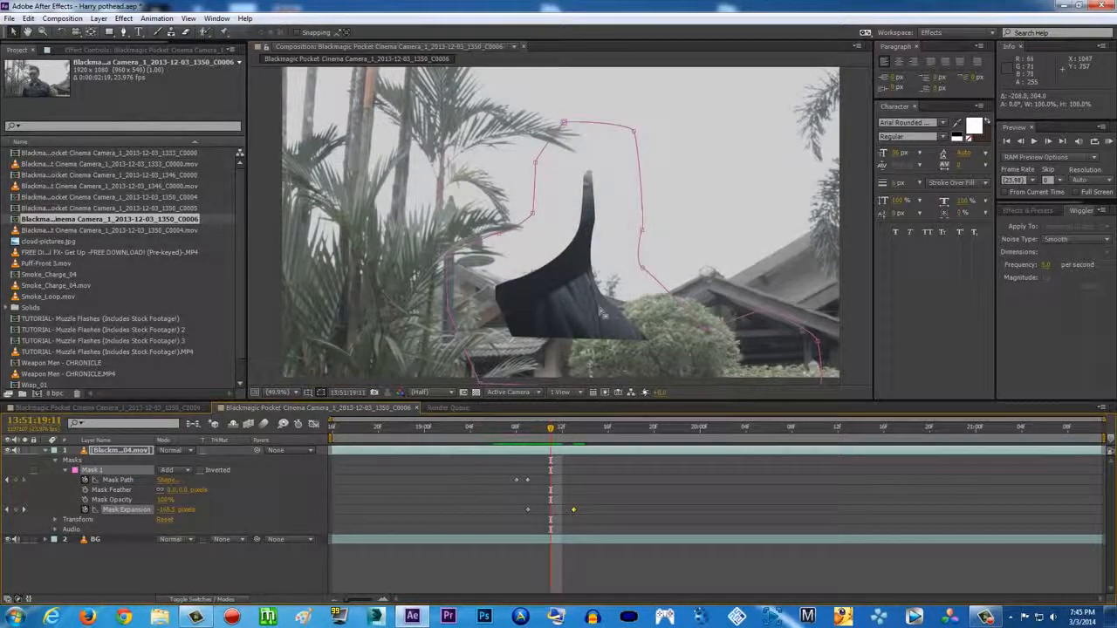
pyautogui.moveTo(183, 489); pyautogui.dragTo(238, 485)
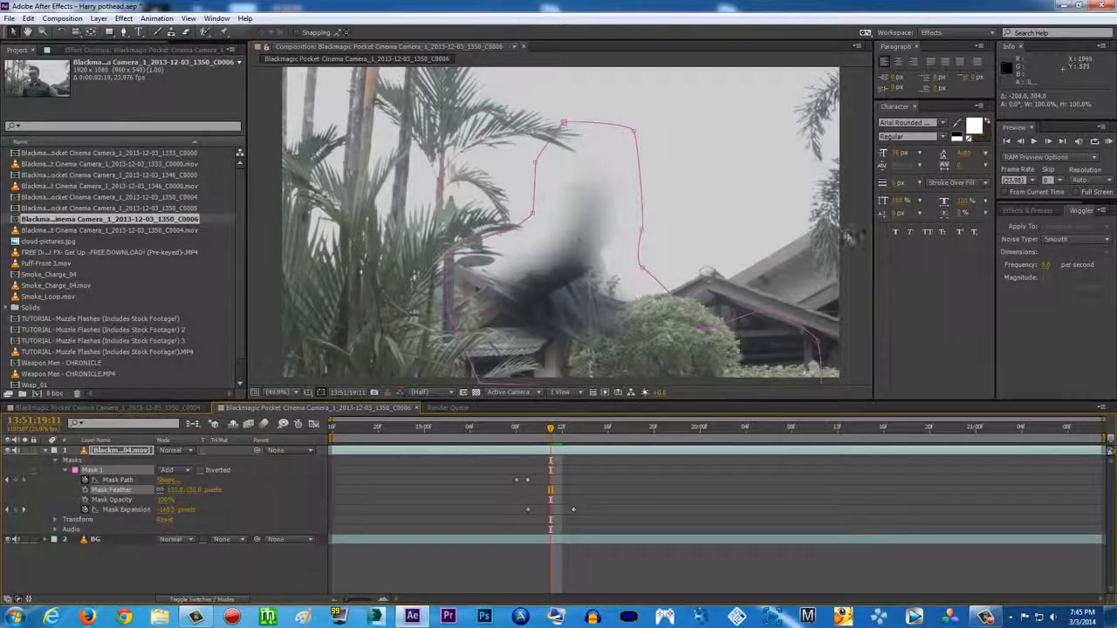
pyautogui.click(1108, 141)
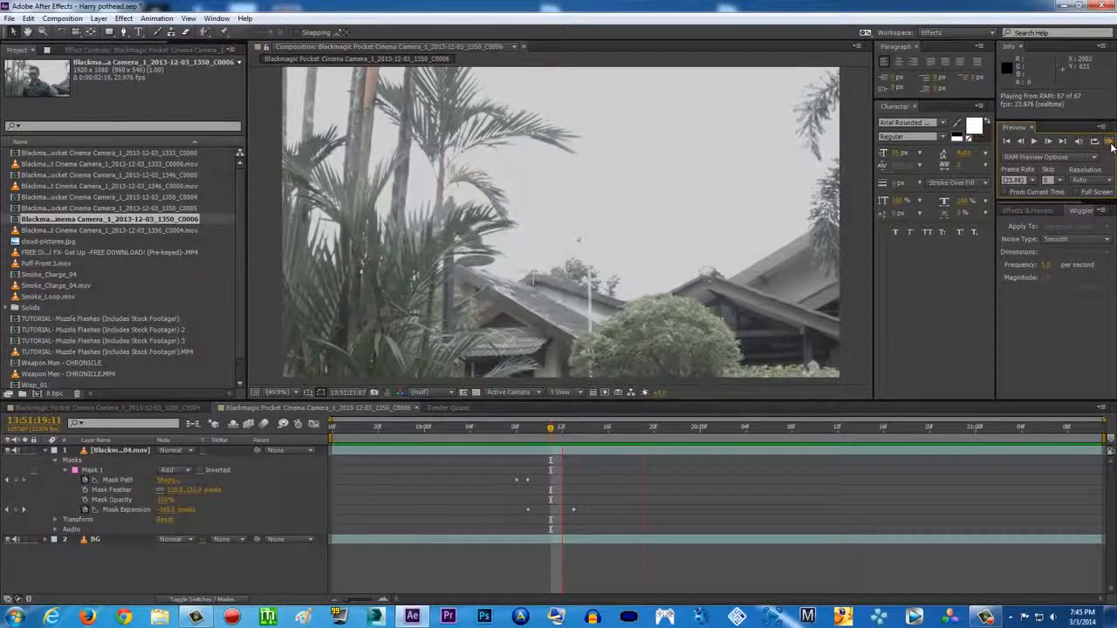
pyautogui.moveTo(534, 430)
pyautogui.mouseDown()
pyautogui.moveTo(528, 436)
pyautogui.moveTo(549, 430)
pyautogui.moveTo(503, 427)
pyautogui.moveTo(531, 430)
pyautogui.moveTo(516, 429)
pyautogui.mouseUp()
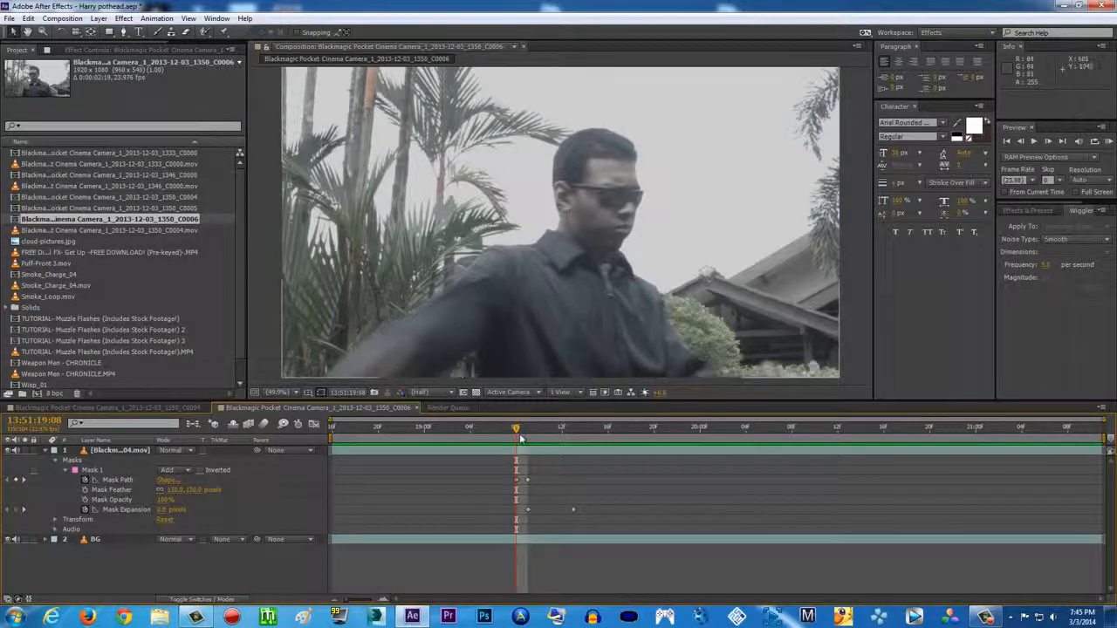
pyautogui.moveTo(520, 430); pyautogui.dragTo(493, 431)
pyautogui.click(47, 452)
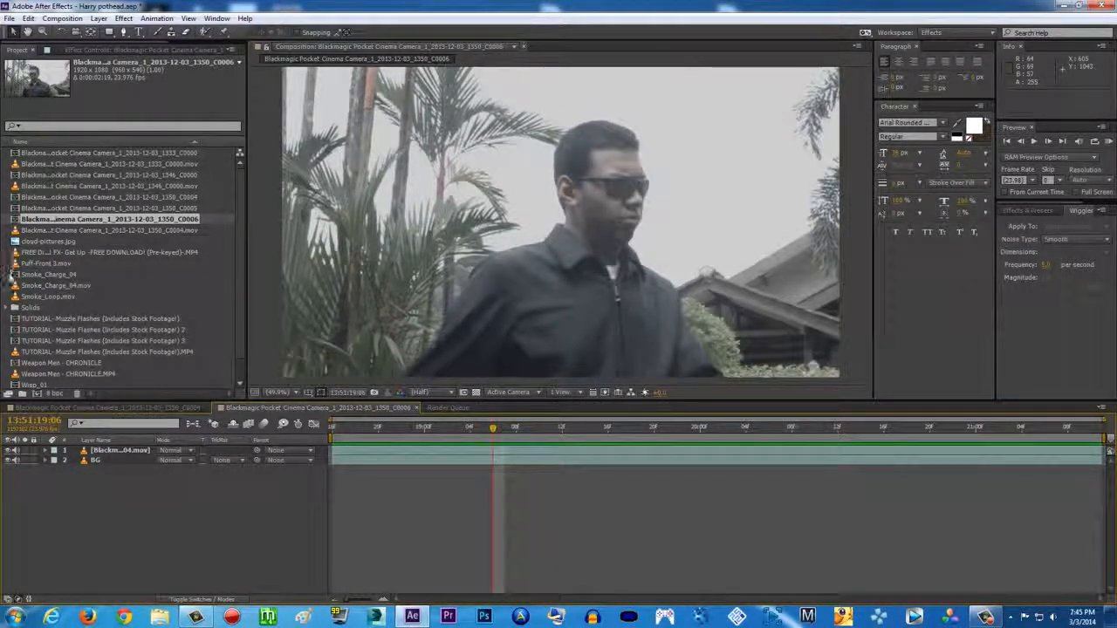
# - Make a new composition from the TUTORIAL- Muzzle Flashes MP4 and trim it to the work area from 0:05:39:09 to 0:05:44:19
pyautogui.moveTo(26, 351); pyautogui.dragTo(37, 397)
pyautogui.moveTo(378, 430); pyautogui.dragTo(1061, 427)
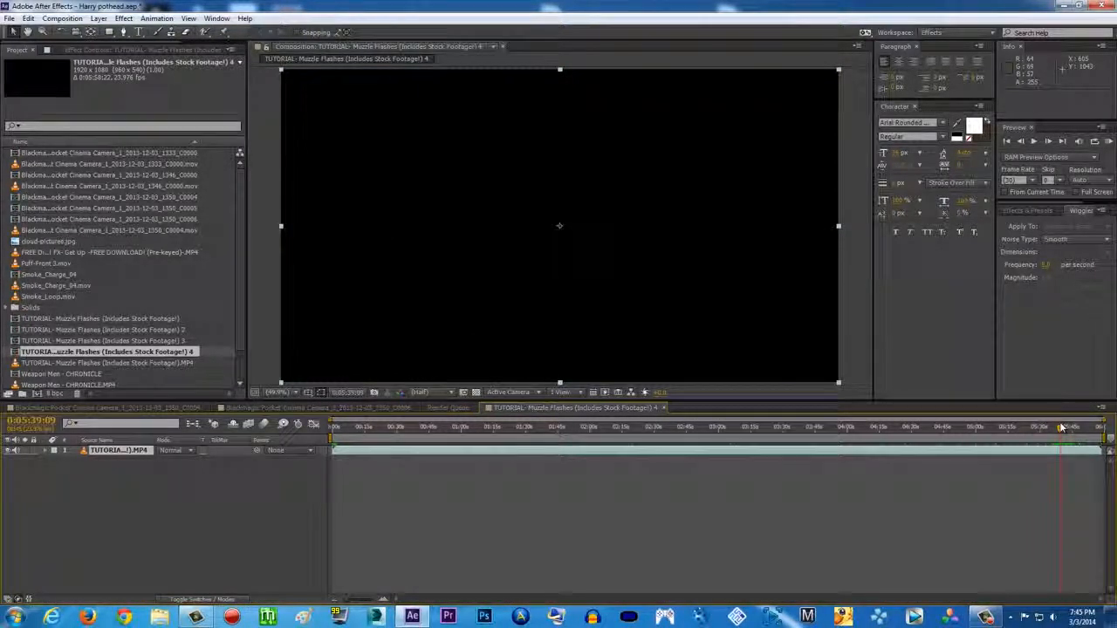
pyautogui.press('b')
pyautogui.moveTo(1061, 427); pyautogui.dragTo(1074, 428)
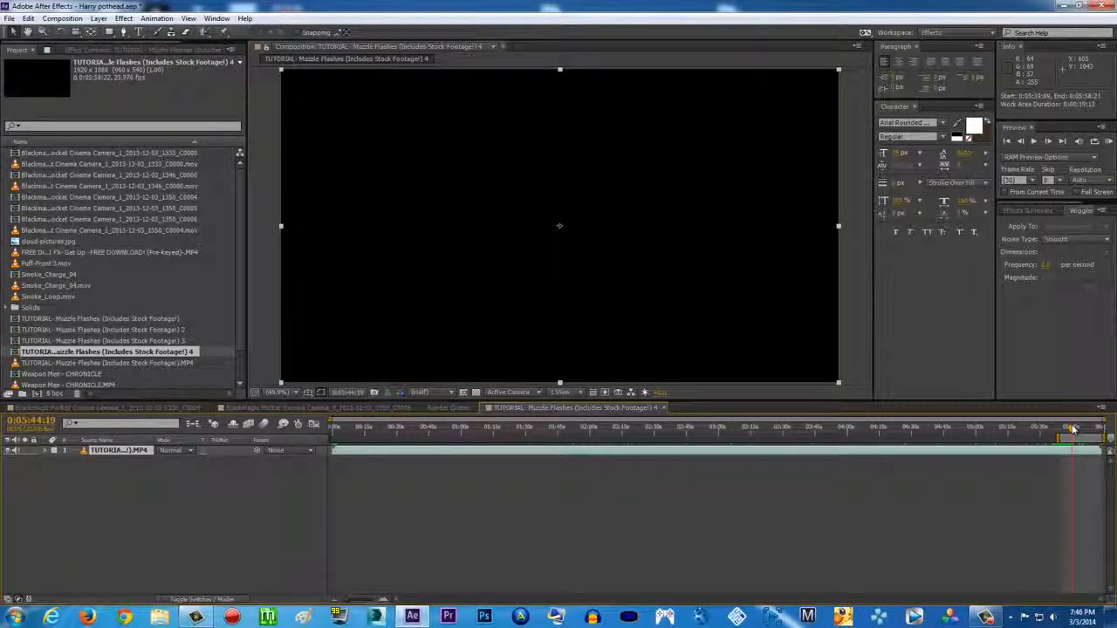
pyautogui.press('n')
pyautogui.rightClick(1073, 435)
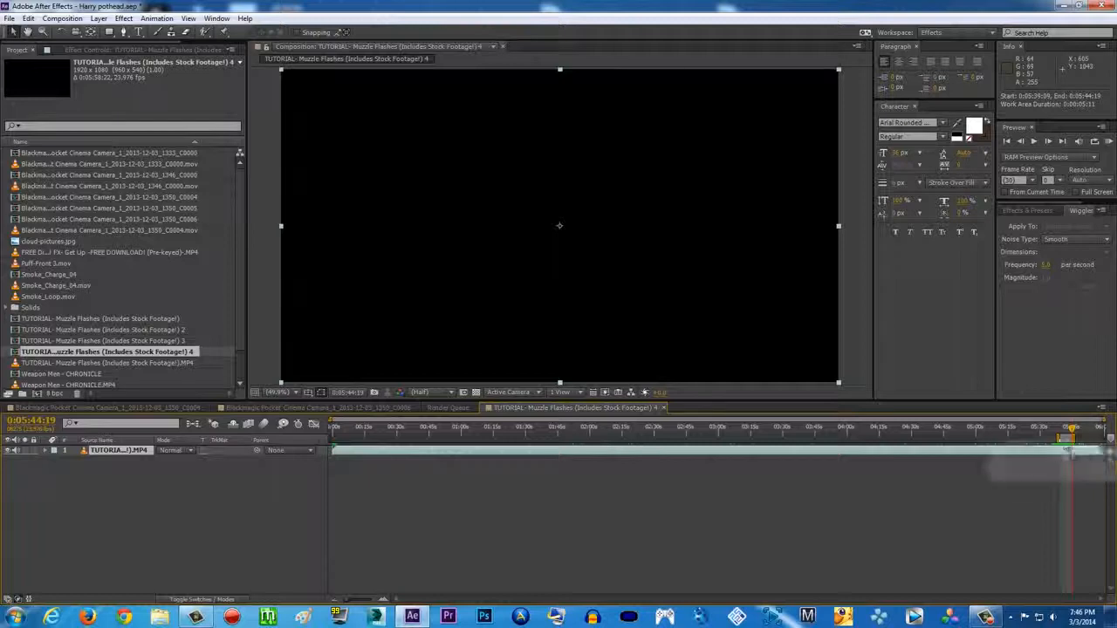
pyautogui.click(1045, 474)
pyautogui.press('space')
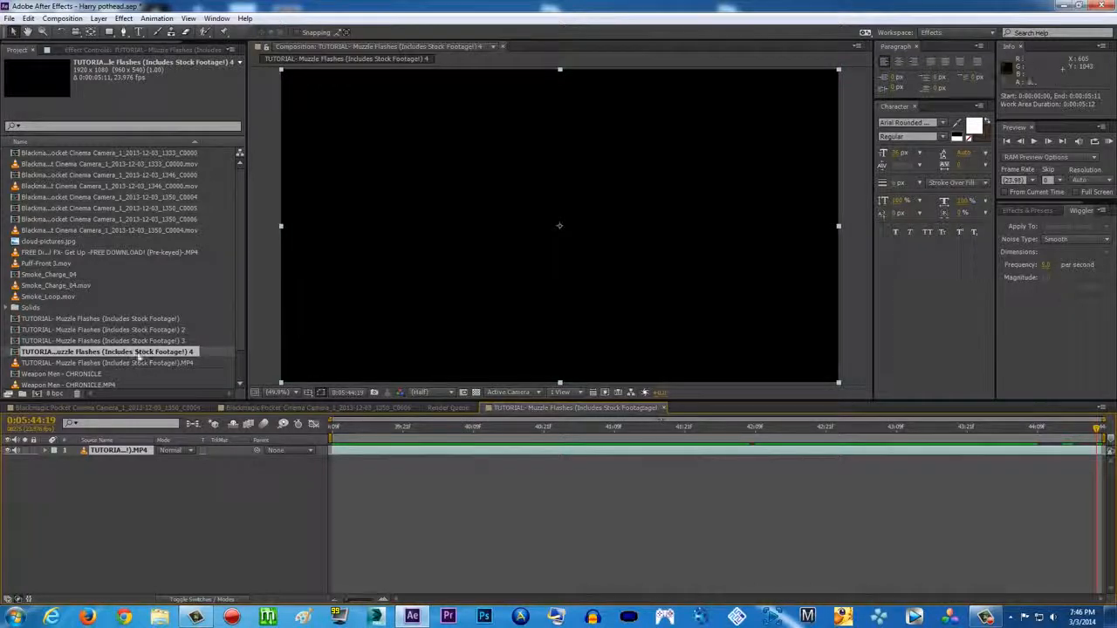
# - Add the trimmed smoke composition above the footage in the disappearance composition, starting at 13:51:19:08, and check the smoke at 13:51:19:18
pyautogui.click(349, 408)
pyautogui.moveTo(419, 428); pyautogui.dragTo(524, 435)
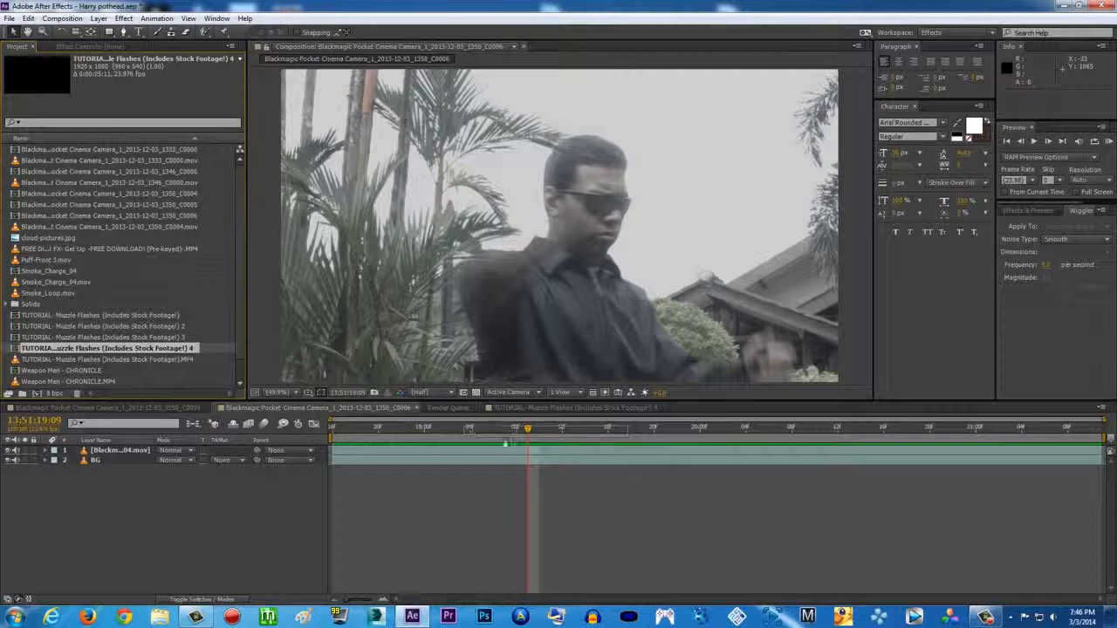
pyautogui.moveTo(518, 445); pyautogui.dragTo(632, 428)
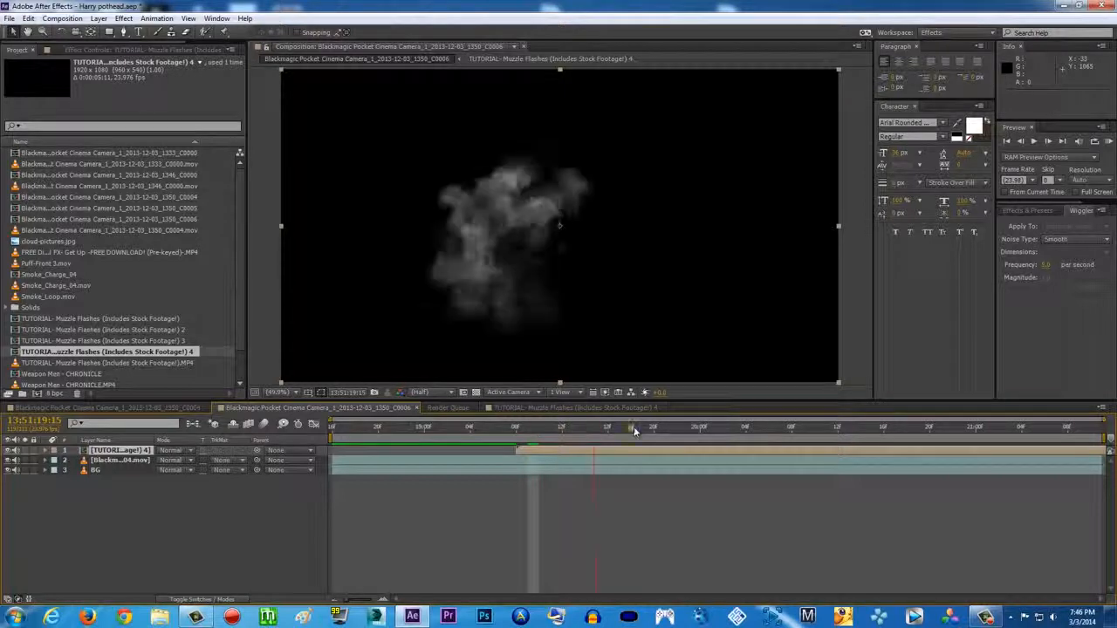
pyautogui.click(189, 451)
pyautogui.click(131, 522)
pyautogui.click(190, 459)
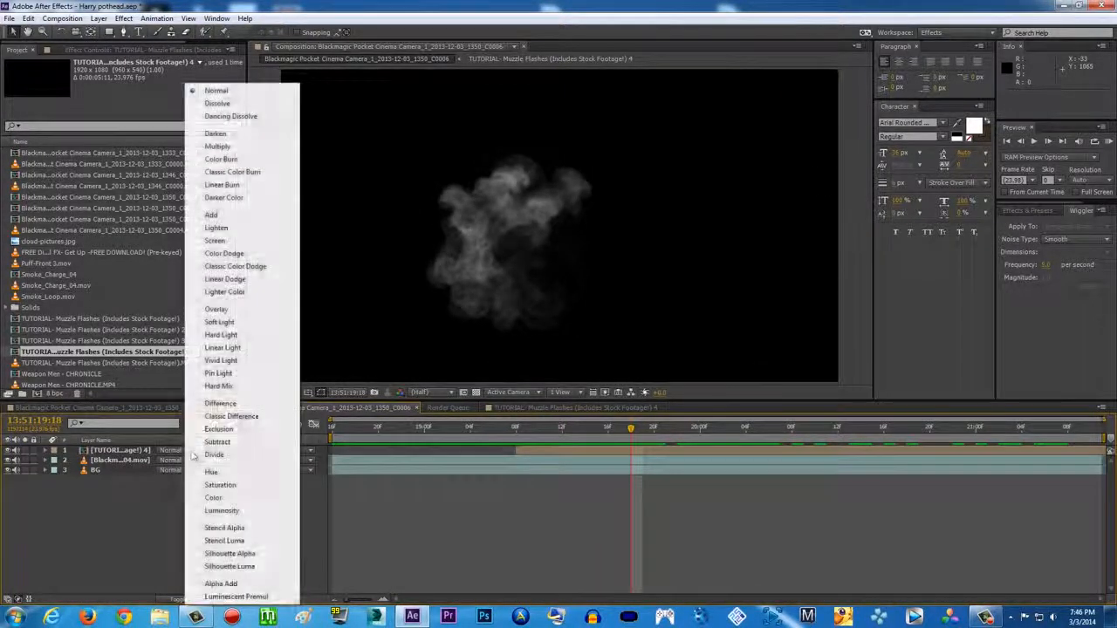
pyautogui.click(145, 517)
pyautogui.click(191, 600)
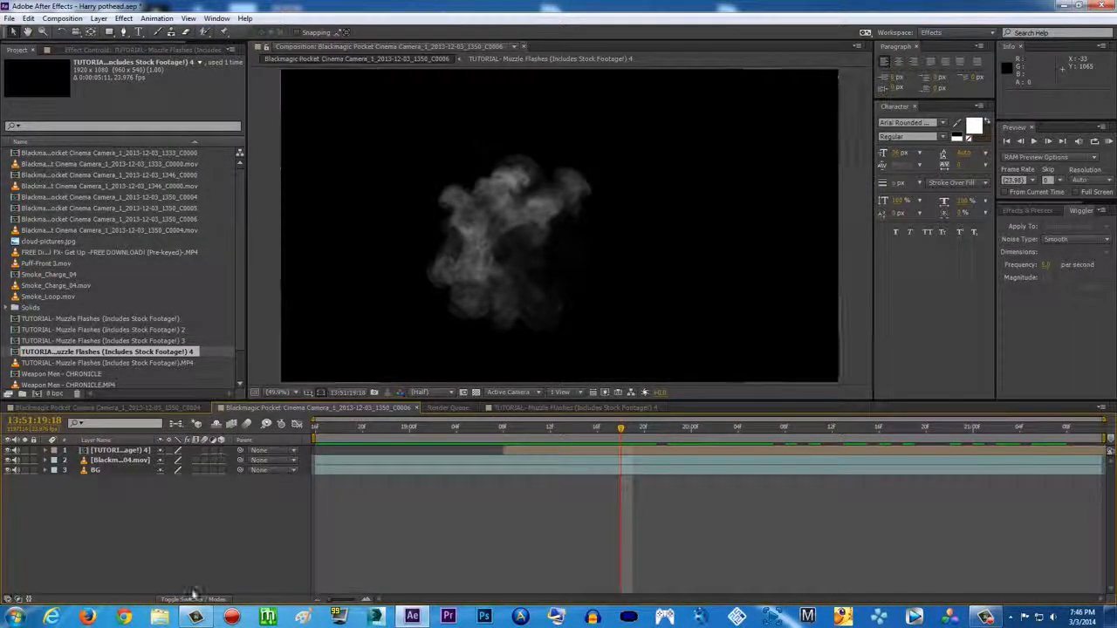
pyautogui.click(190, 600)
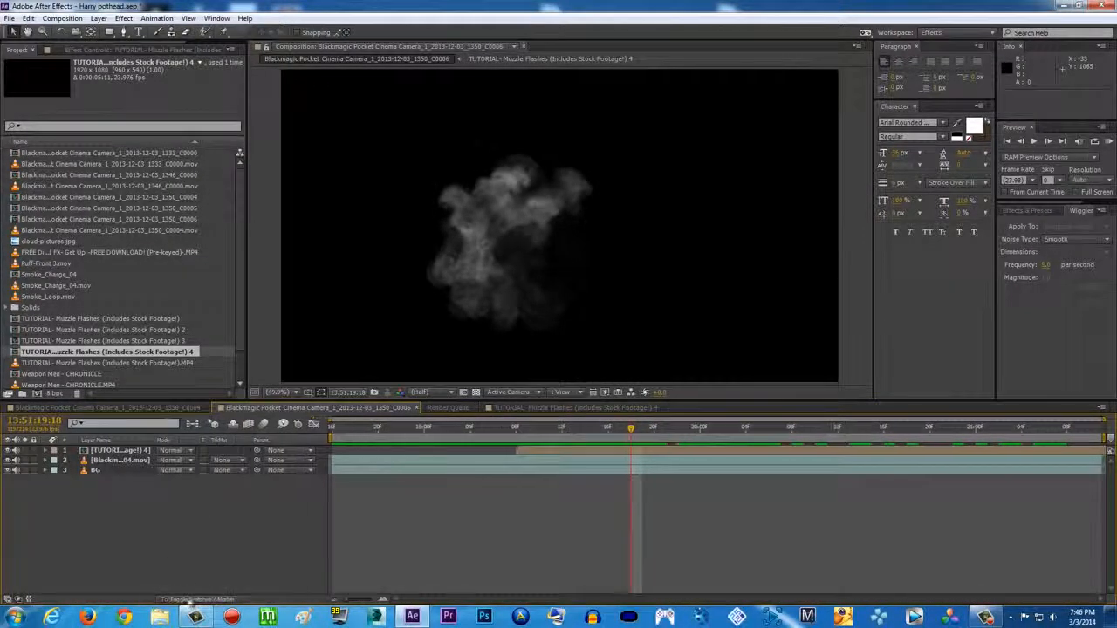
pyautogui.click(174, 450)
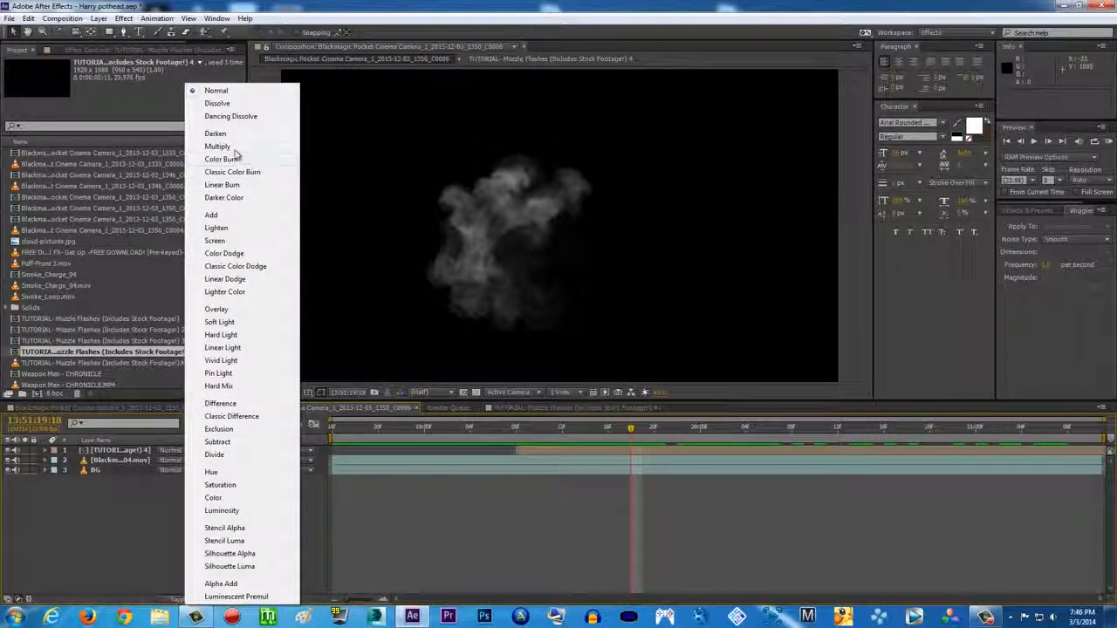
# - Find the Invert effect and apply it to the smoke layer to turn its smoke dark on white
pyautogui.click(555, 452)
pyautogui.click(123, 19)
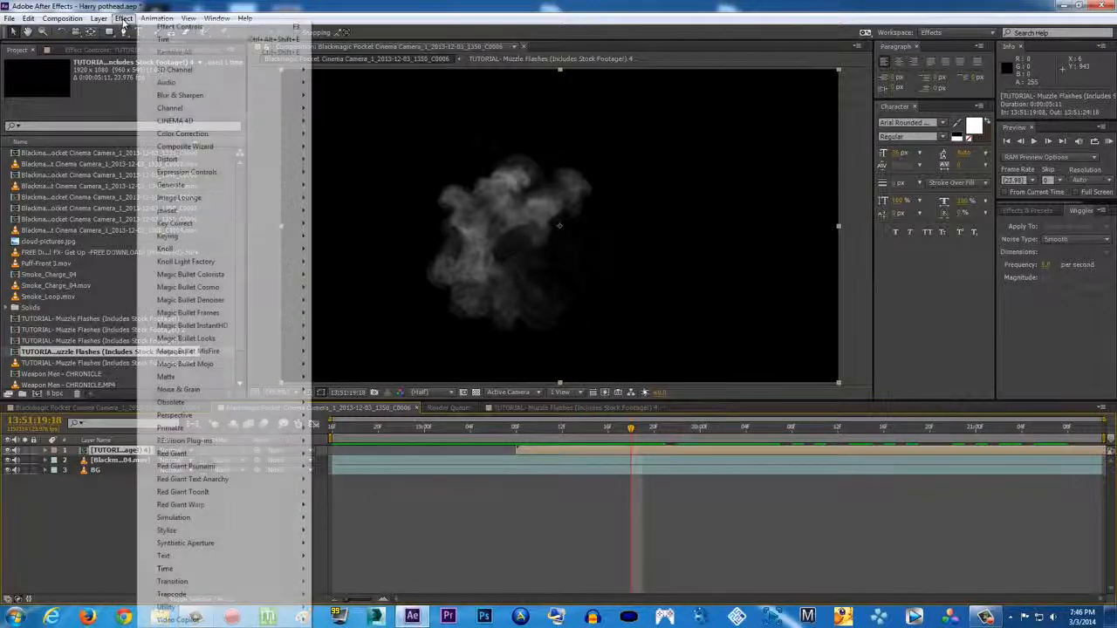
pyautogui.moveTo(221, 136)
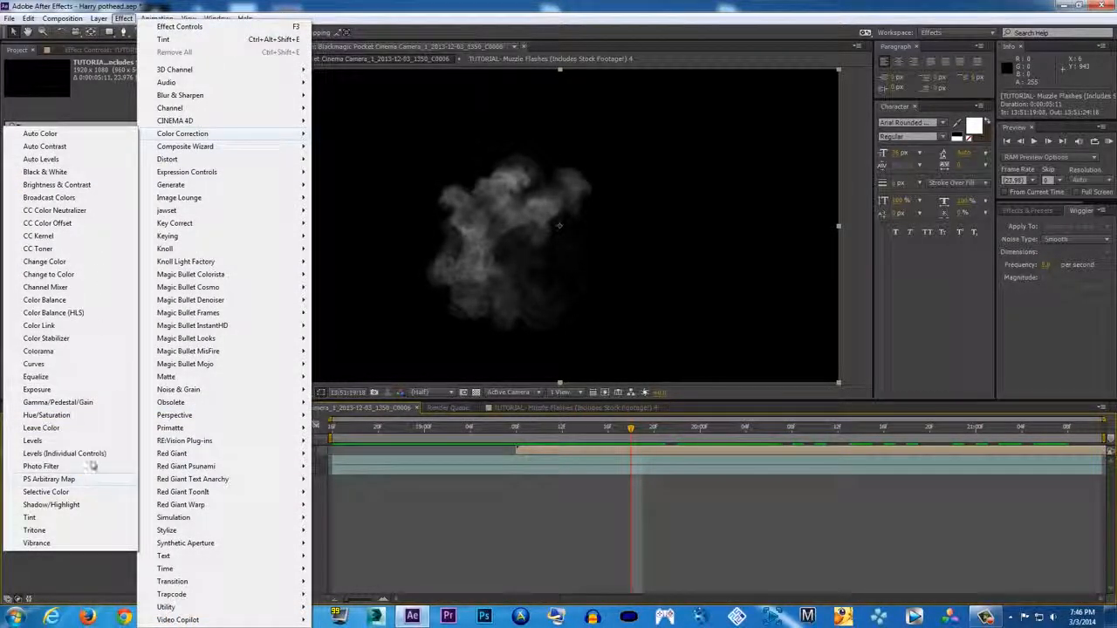
pyautogui.click(1034, 211)
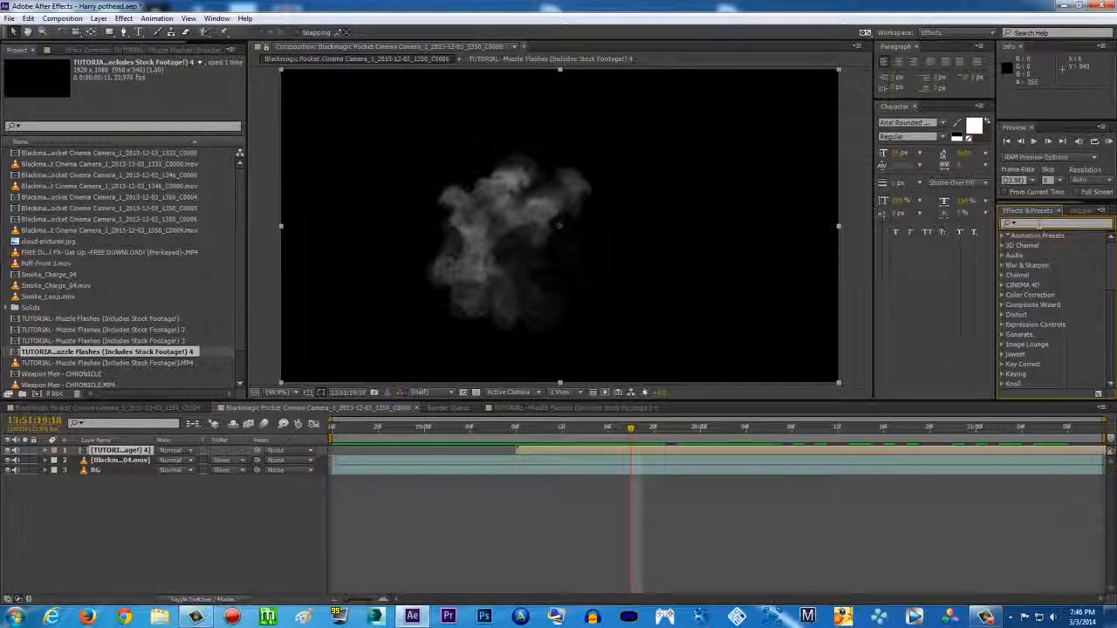
pyautogui.write('invert')
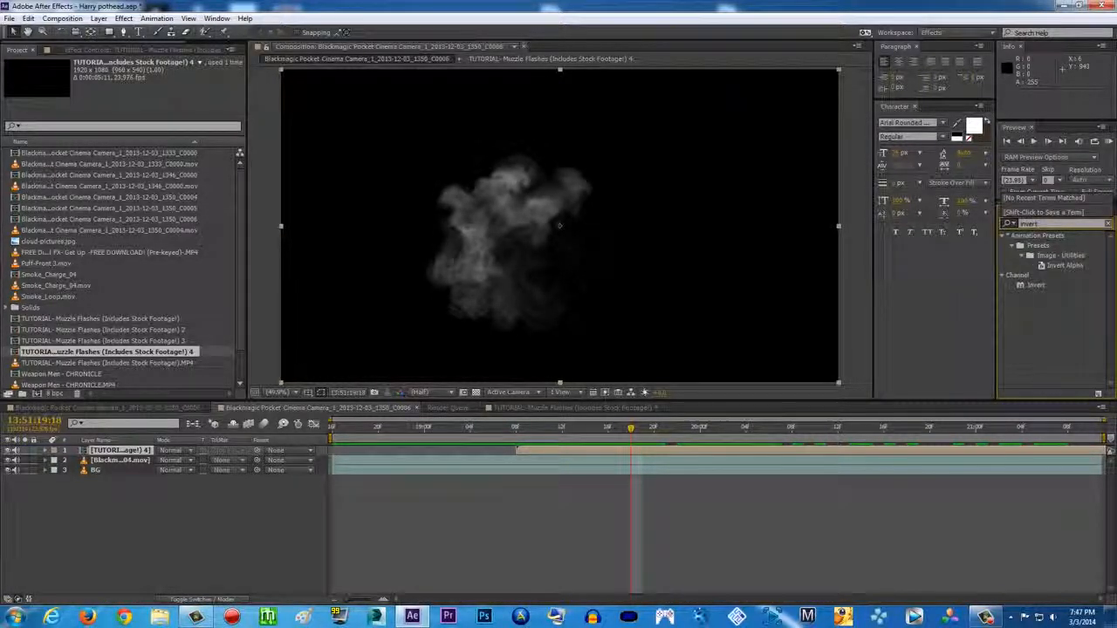
pyautogui.click(1035, 286)
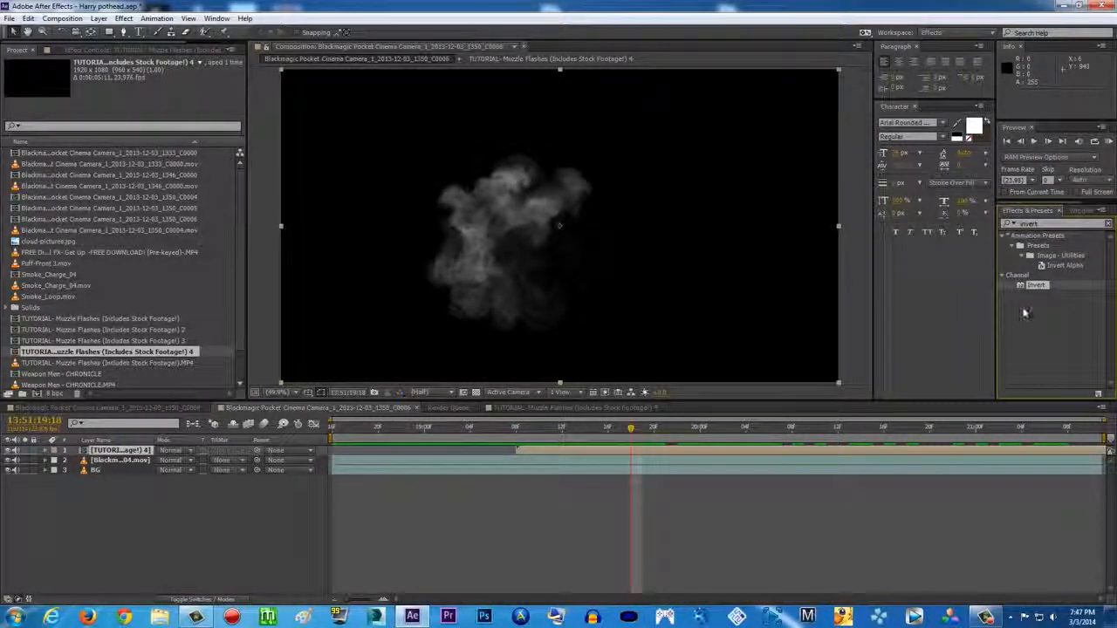
pyautogui.moveTo(1046, 288); pyautogui.dragTo(615, 449)
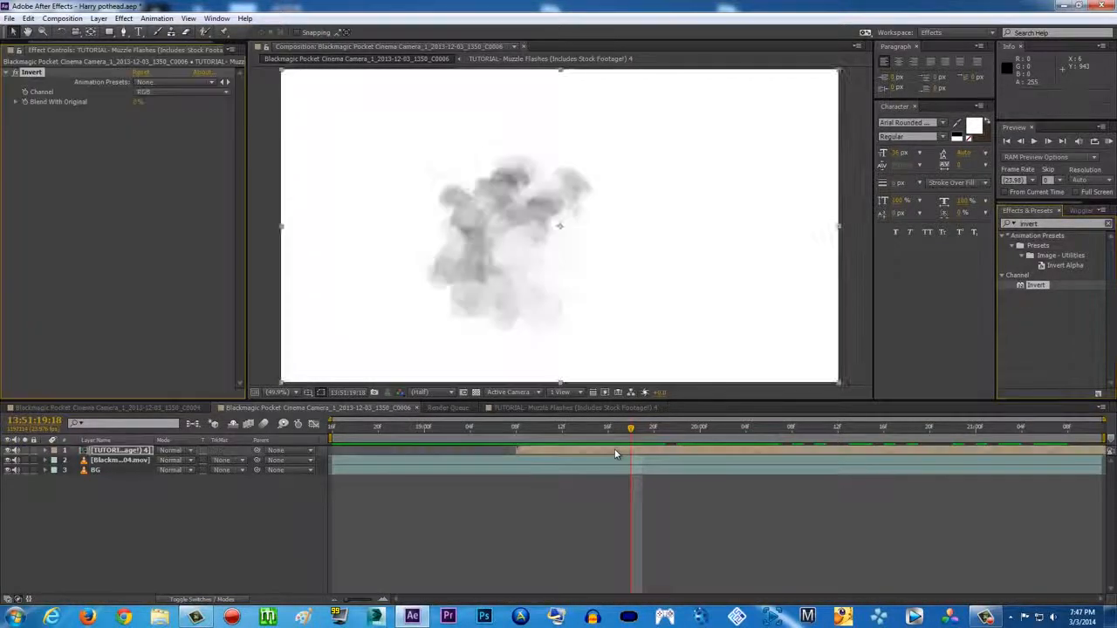
# - Rename the inverted smoke layer as Smoke and set its blending mode to Multiply
pyautogui.click(128, 453)
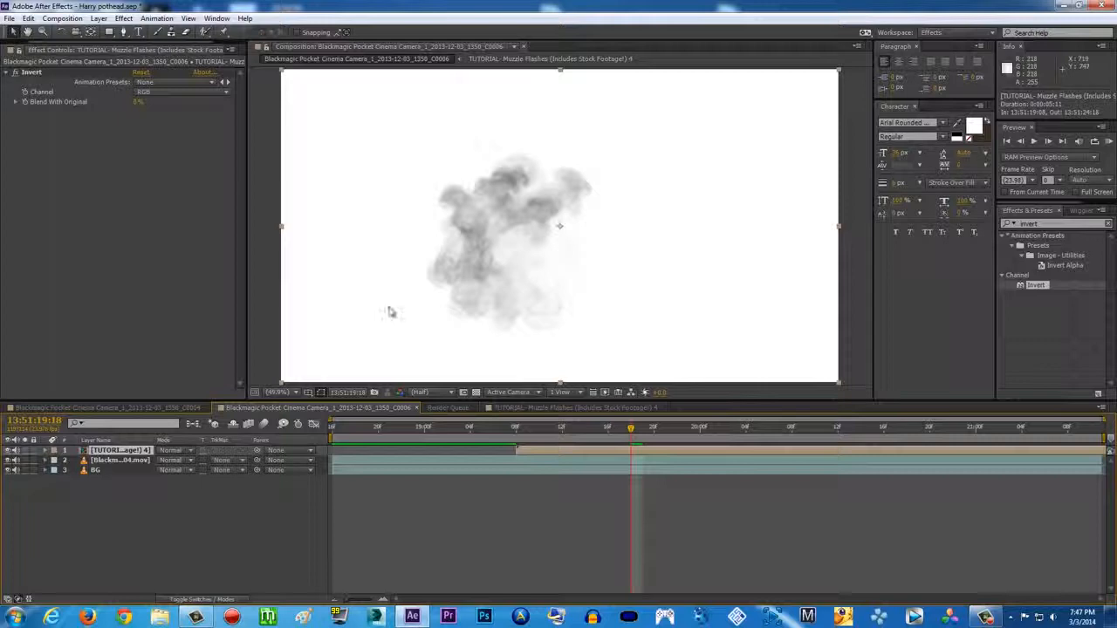
pyautogui.rightClick(113, 449)
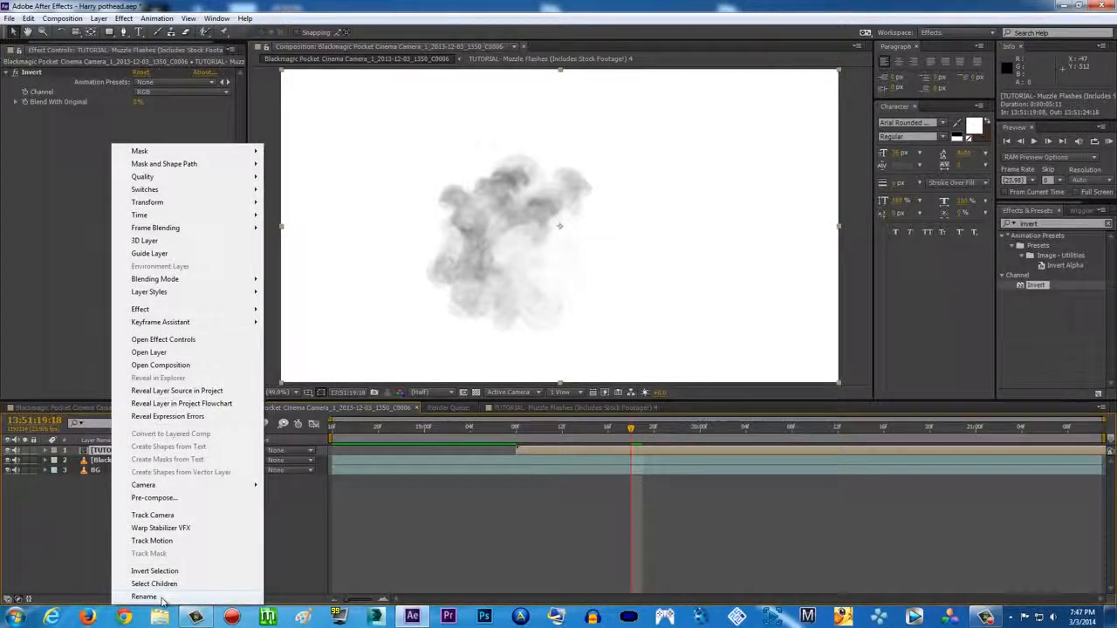
pyautogui.click(155, 599)
pyautogui.write('Smoke')
pyautogui.press('Return')
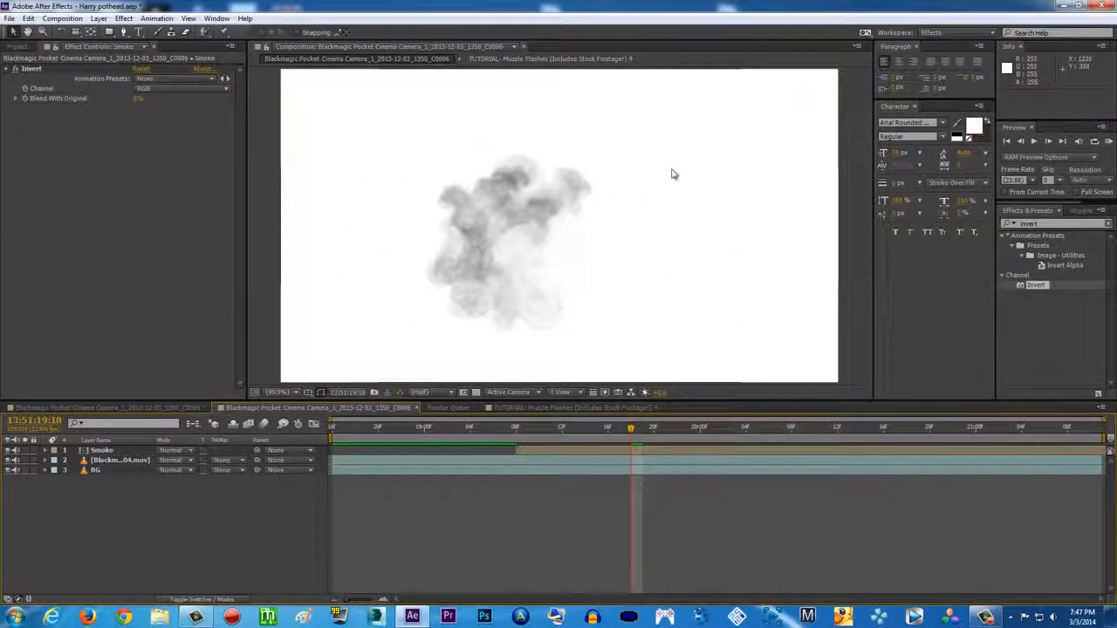
pyautogui.click(188, 450)
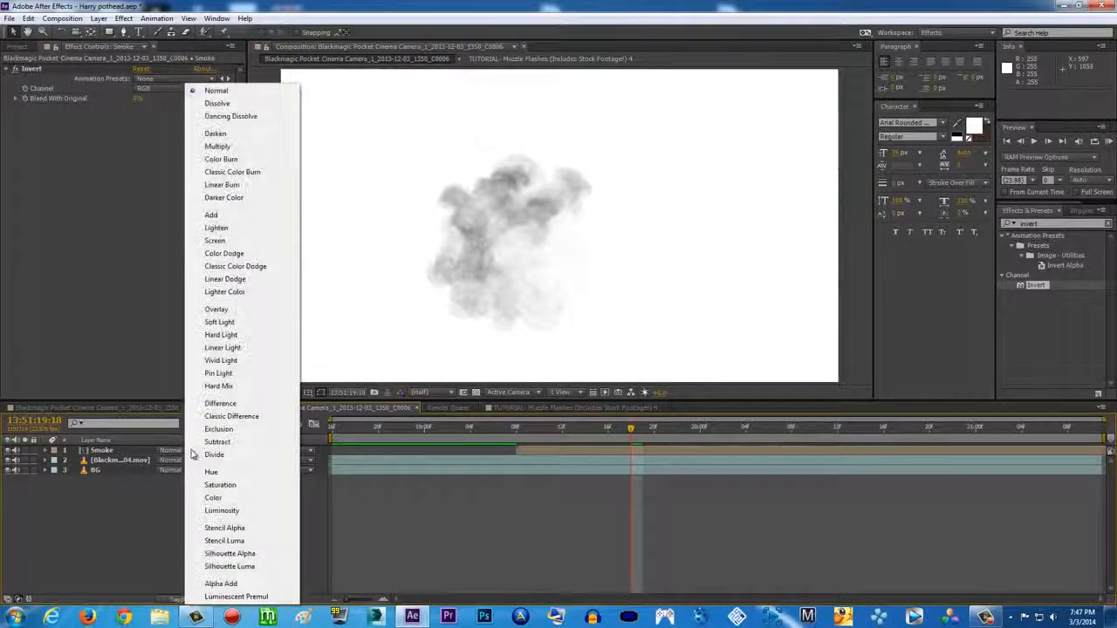
pyautogui.click(218, 146)
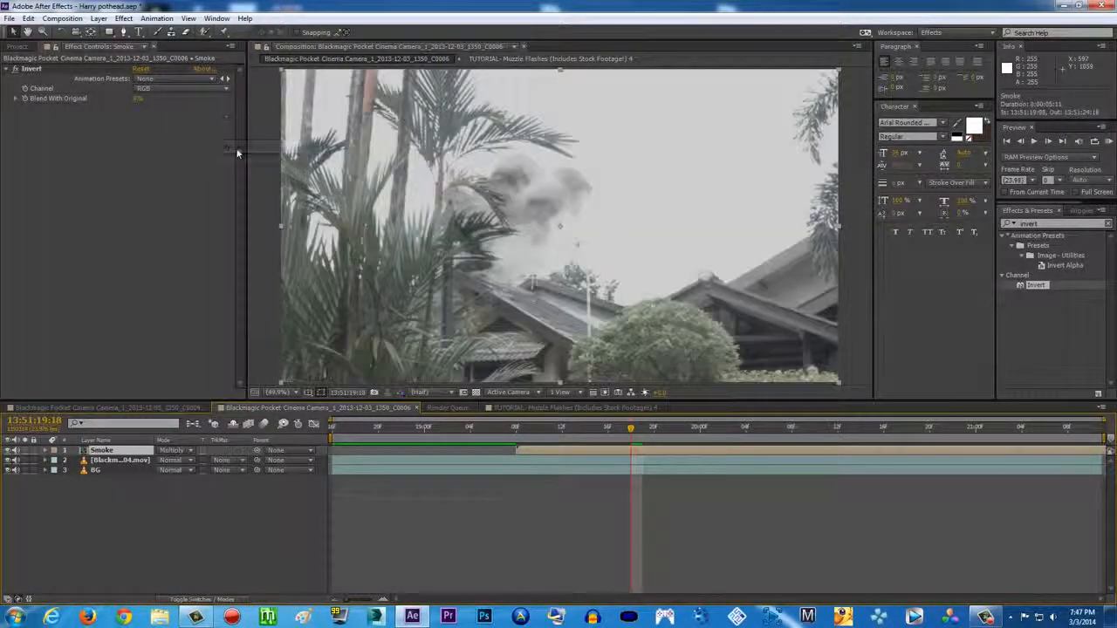
# - Shift the Smoke layer to start at 13:51:19:04, and enlarge and move it over the man to about position 1013, 624
pyautogui.moveTo(633, 427); pyautogui.dragTo(498, 447)
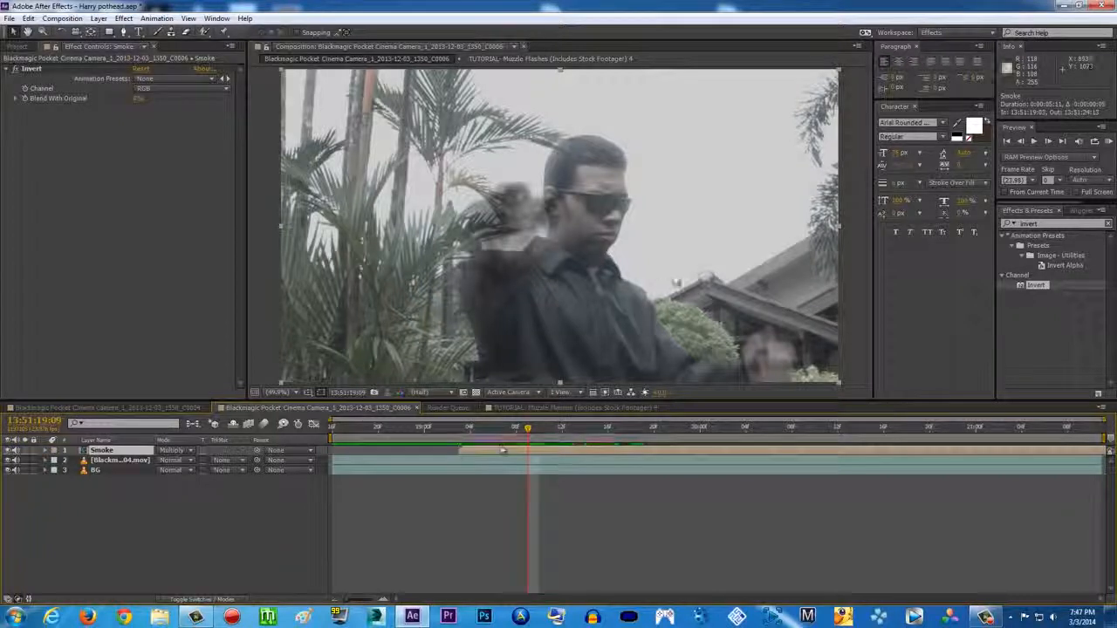
pyautogui.moveTo(546, 448); pyautogui.dragTo(559, 445)
pyautogui.moveTo(636, 312); pyautogui.dragTo(609, 323)
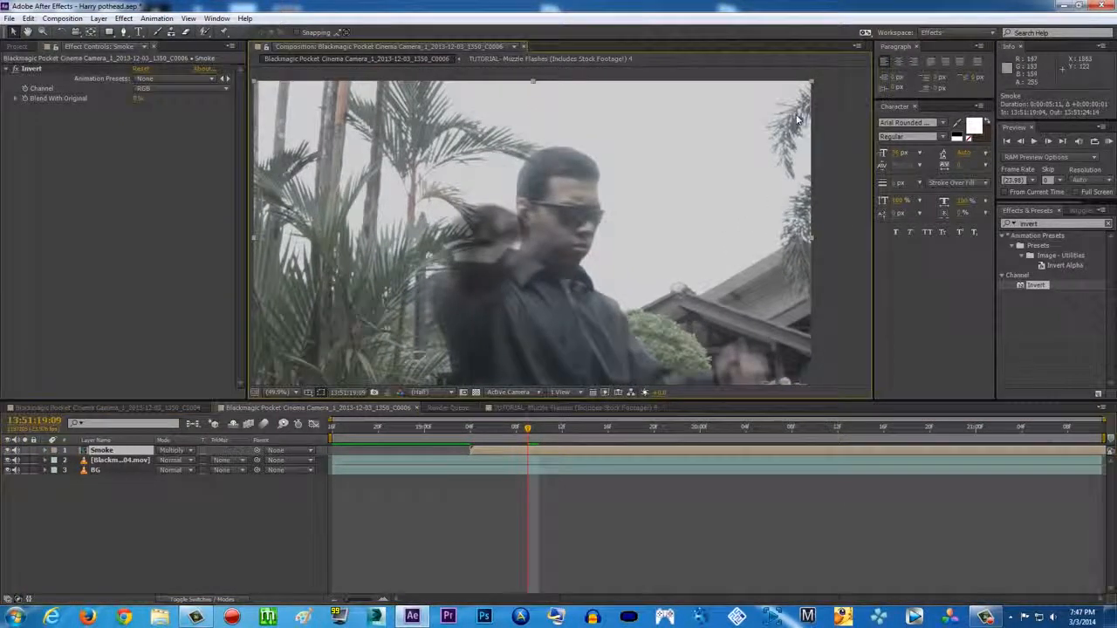
pyautogui.moveTo(810, 81); pyautogui.dragTo(818, 77)
pyautogui.moveTo(953, 3); pyautogui.dragTo(904, 2)
pyautogui.hotkey('ctrl', 'shift', 'a')
pyautogui.moveTo(689, 244); pyautogui.dragTo(715, 271)
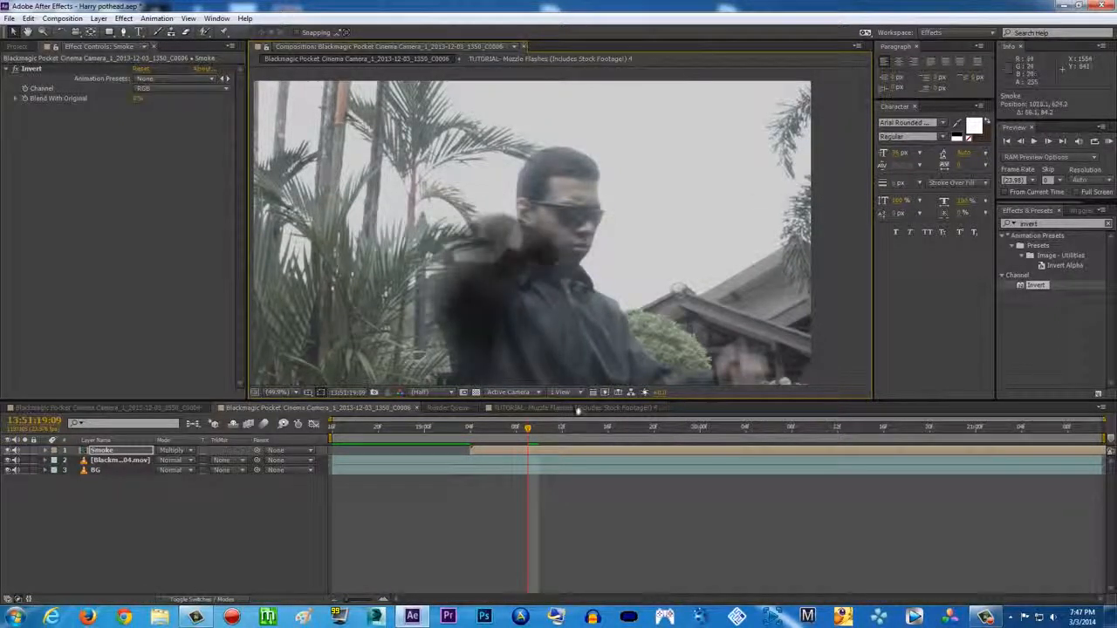
# - RAM preview the disappearance with the smoke and inspect the frames up to 13:51:19:10
pyautogui.moveTo(528, 427); pyautogui.dragTo(493, 425)
pyautogui.click(1108, 141)
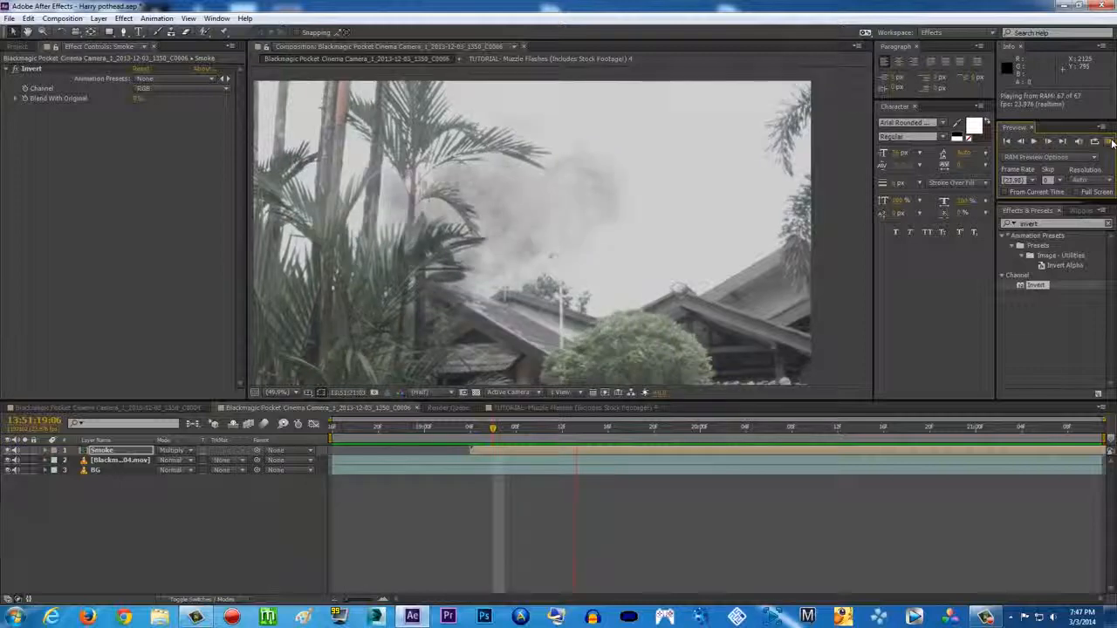
pyautogui.click(469, 426)
pyautogui.moveTo(468, 427); pyautogui.dragTo(538, 426)
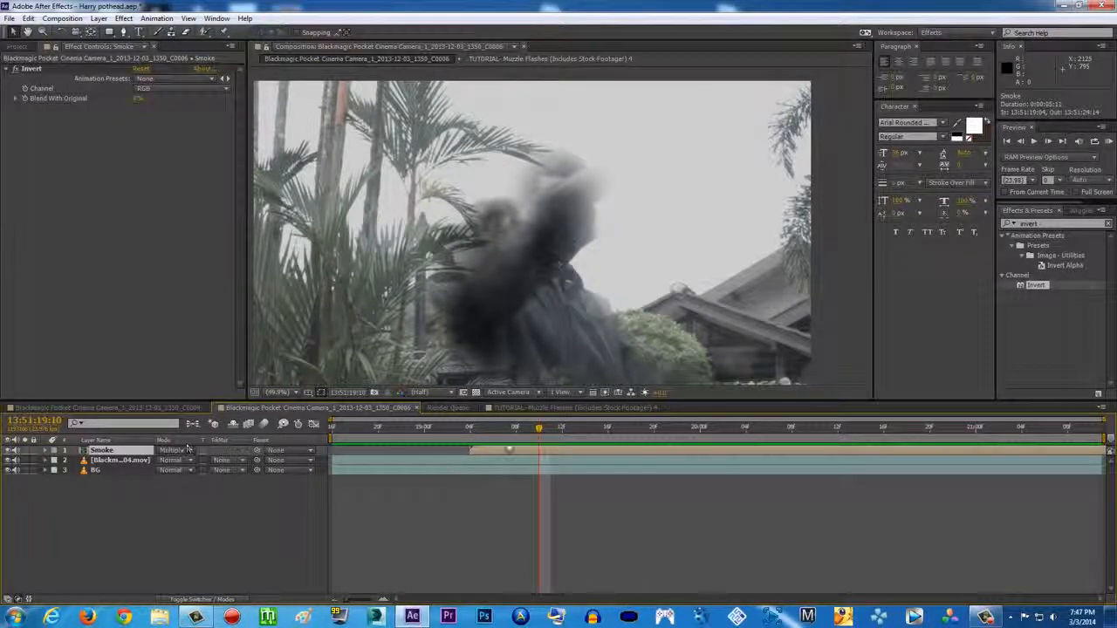
# - Duplicate the Smoke layer, and rotate, vertically flip and reposition the copy so its smoke covers another part of the man
pyautogui.hotkey('ctrl', 'd')
pyautogui.moveTo(343, 602); pyautogui.dragTo(346, 604)
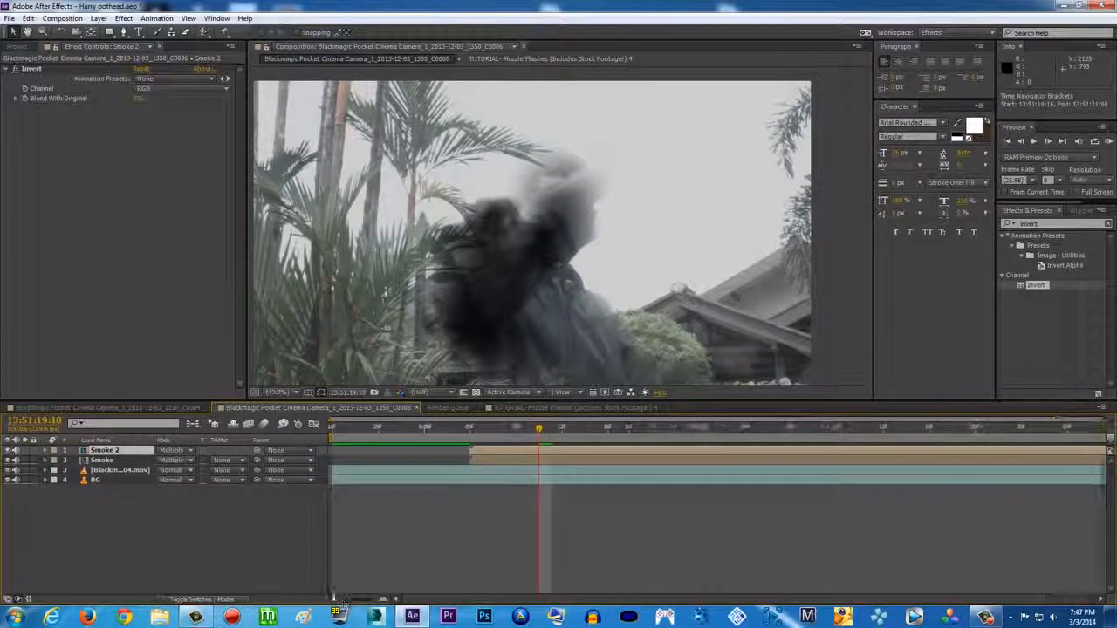
pyautogui.click(61, 32)
pyautogui.moveTo(676, 194); pyautogui.dragTo(640, 270)
pyautogui.click(13, 33)
pyautogui.moveTo(497, 199); pyautogui.dragTo(630, 217)
pyautogui.scroll(-3, 582, 202)
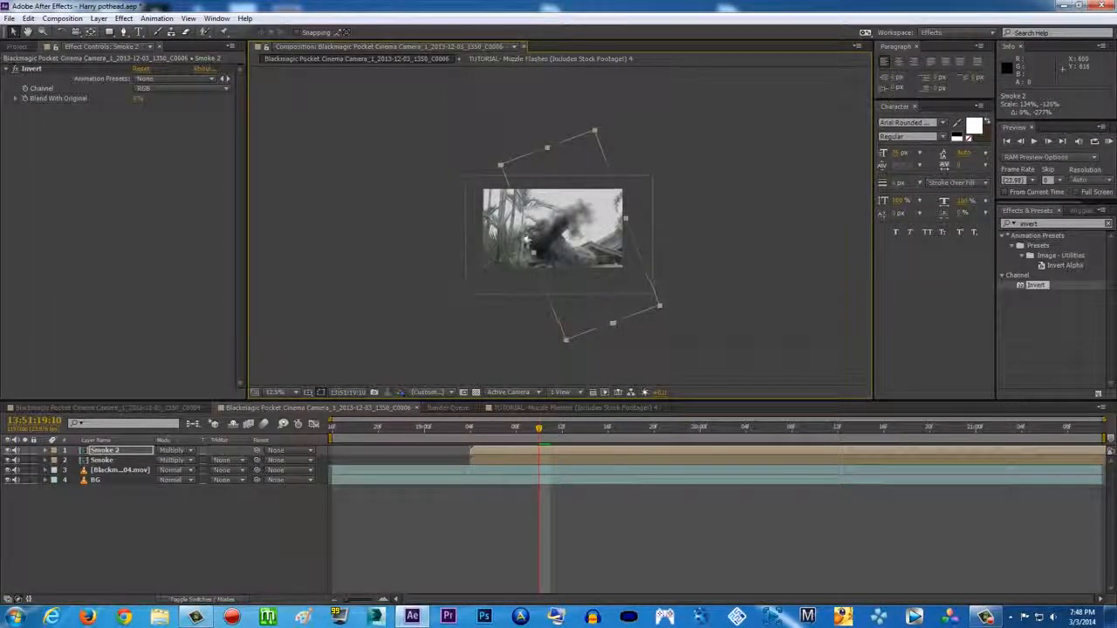
pyautogui.scroll(2, 595, 243)
pyautogui.moveTo(642, 269); pyautogui.dragTo(534, 232)
# - Refine the rotation of Smoke 2 and move it to about position 883, 790 to fill out the smoke cloud
pyautogui.click(61, 32)
pyautogui.moveTo(632, 193); pyautogui.dragTo(627, 223)
pyautogui.click(14, 33)
pyautogui.moveTo(537, 257); pyautogui.dragTo(542, 304)
pyautogui.click(61, 32)
pyautogui.moveTo(611, 232); pyautogui.dragTo(688, 218)
pyautogui.click(13, 32)
pyautogui.moveTo(577, 209); pyautogui.dragTo(554, 238)
# - At 13:51:19:16, duplicate Smoke 2, move the copy to about position 771, 732 and rotate it to about 181°
pyautogui.moveTo(508, 427); pyautogui.dragTo(608, 432)
pyautogui.hotkey('ctrl', 'd')
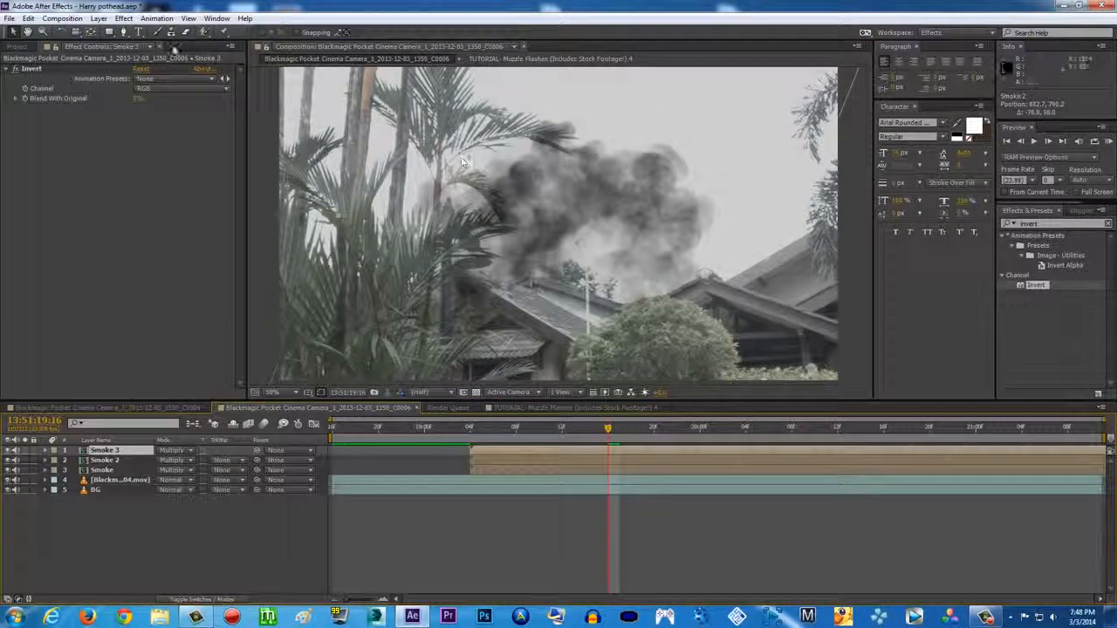
pyautogui.click(62, 33)
pyautogui.moveTo(602, 199); pyautogui.dragTo(614, 296)
pyautogui.press('v')
pyautogui.moveTo(550, 240); pyautogui.dragTo(588, 223)
pyautogui.scroll(-3, 442, 192)
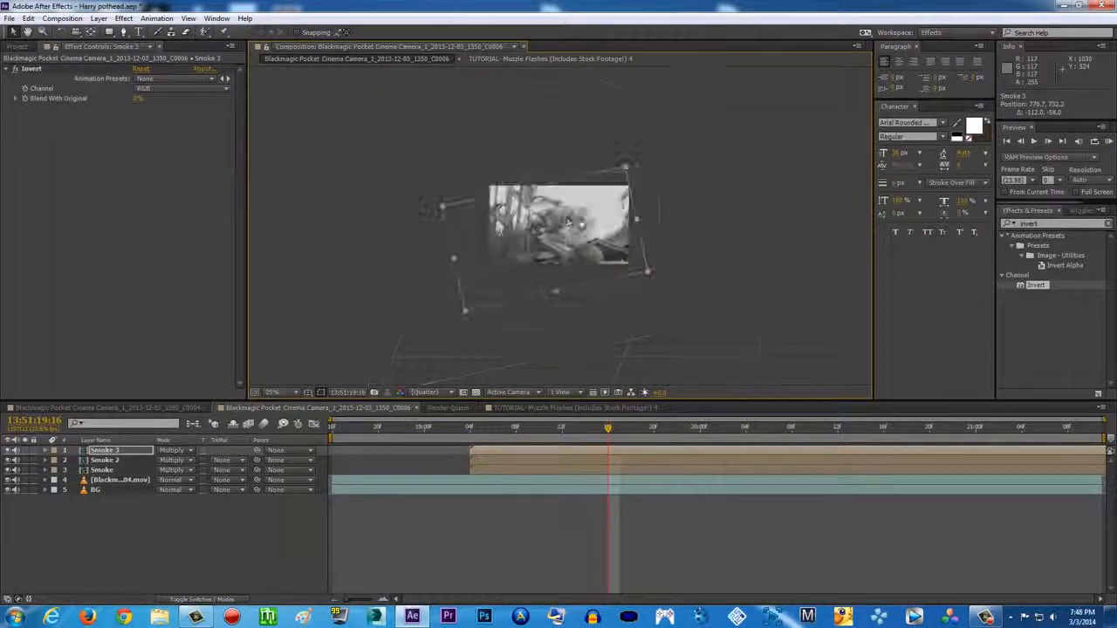
pyautogui.scroll(1, 441, 191)
pyautogui.click(58, 31)
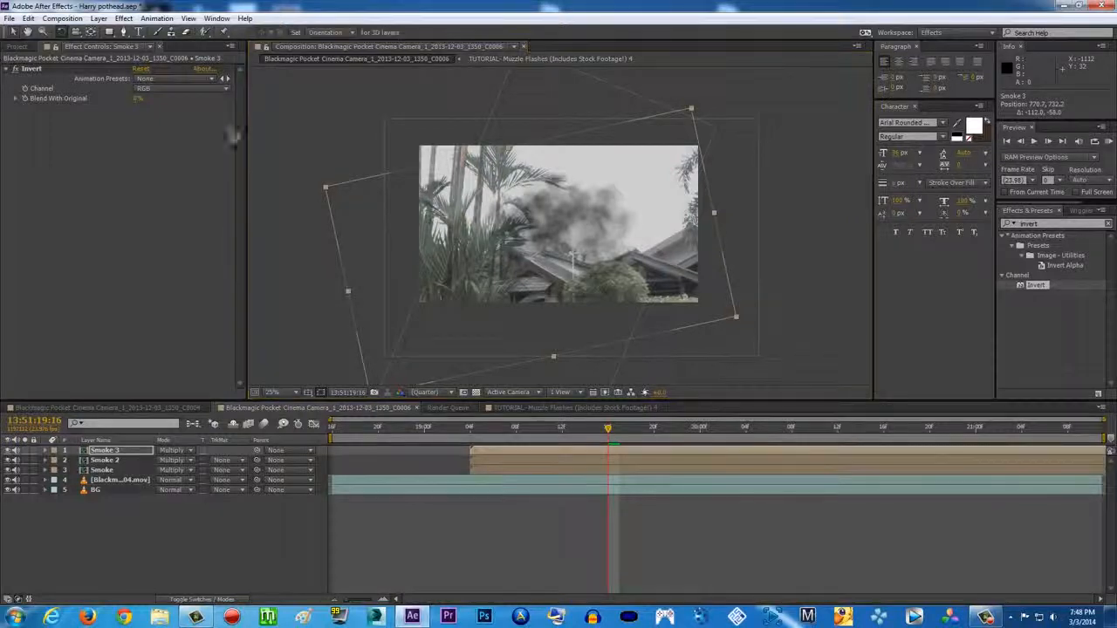
pyautogui.moveTo(650, 250); pyautogui.dragTo(655, 277)
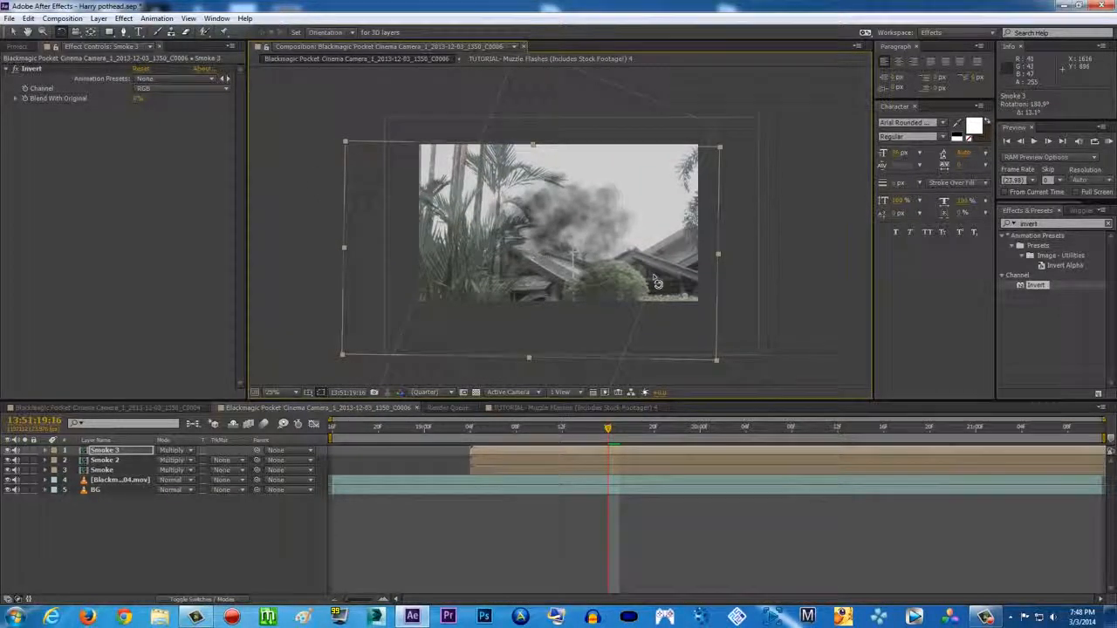
pyautogui.scroll(1, 655, 279)
# - At 13:51:19:22, duplicate Smoke 3, rotate the copy to about 250° and reposition it over the smoke cloud
pyautogui.moveTo(583, 426); pyautogui.dragTo(676, 450)
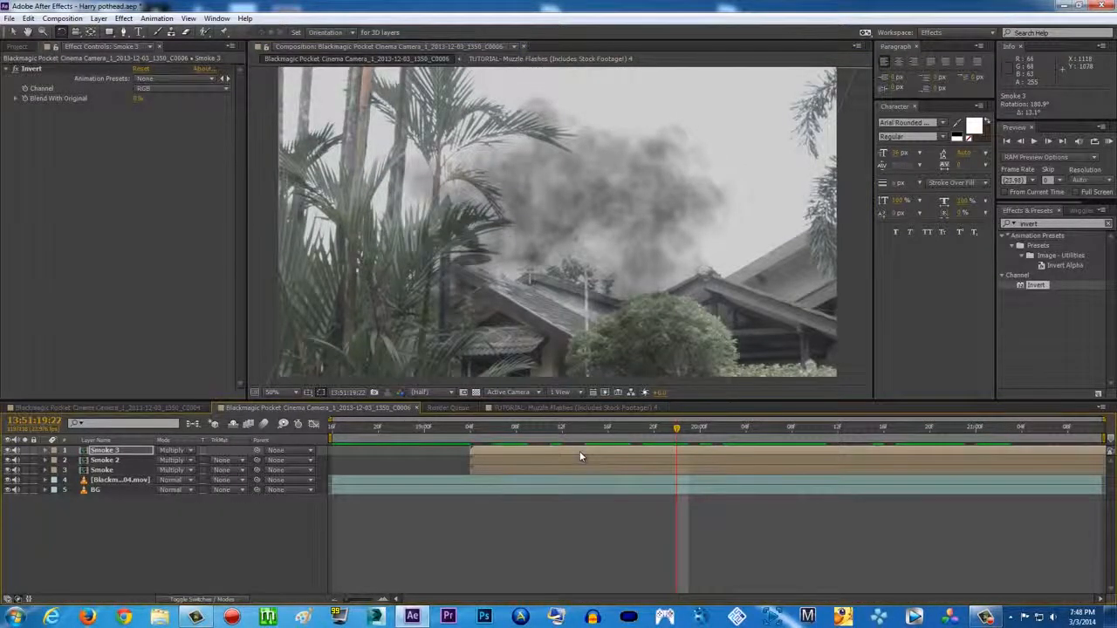
pyautogui.hotkey('ctrl', 'd')
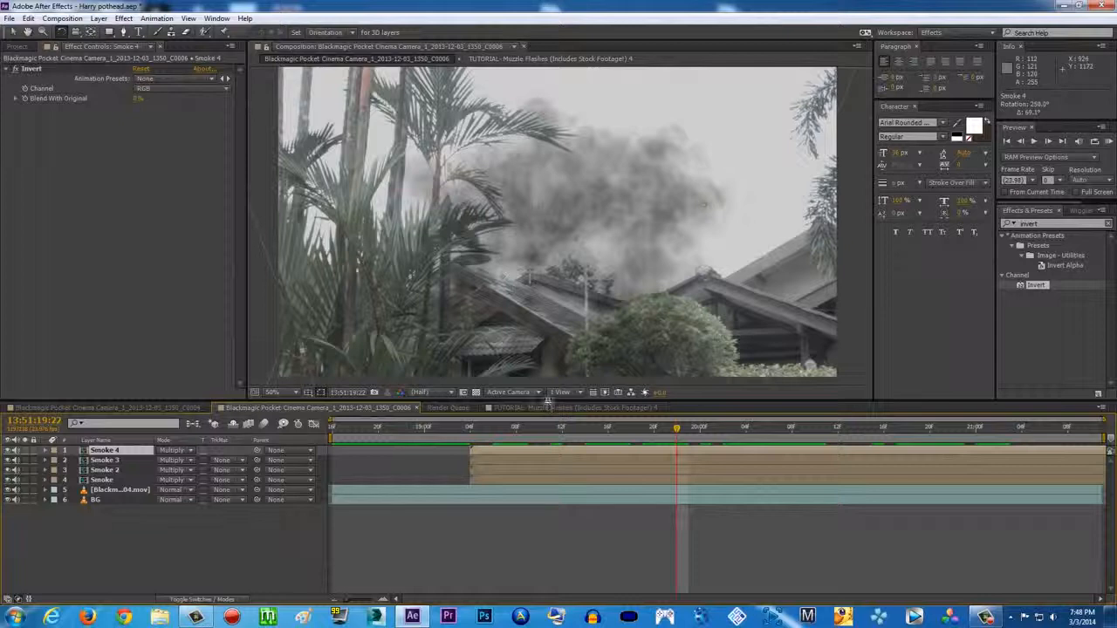
pyautogui.click(14, 32)
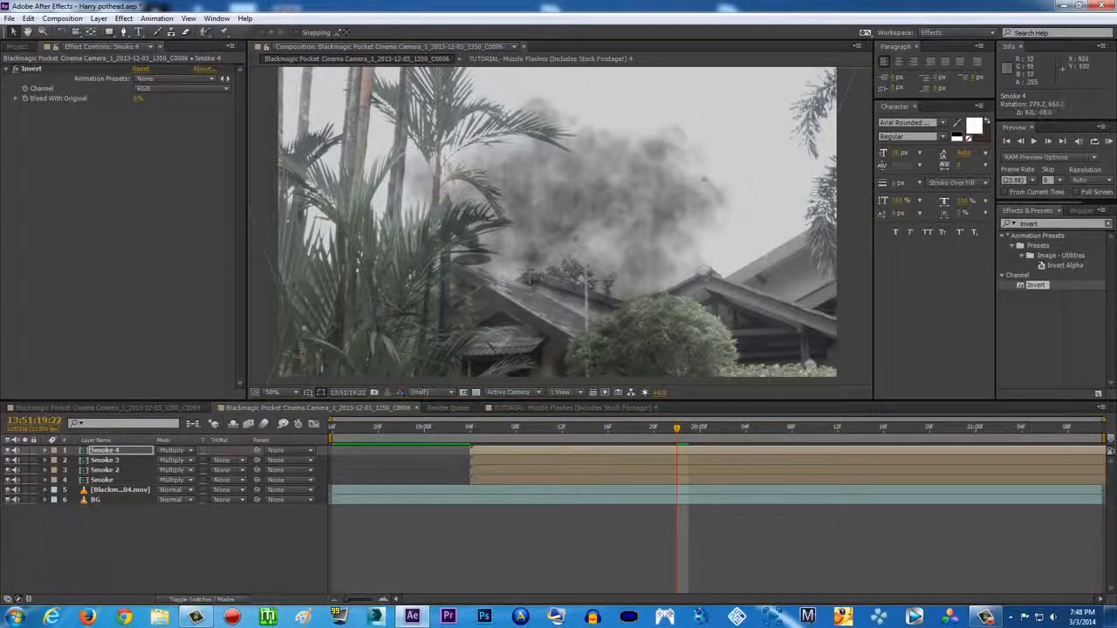
pyautogui.moveTo(586, 429); pyautogui.dragTo(551, 424)
pyautogui.keyDown('ctrl'); pyautogui.click(488, 480); pyautogui.keyUp('ctrl')
pyautogui.keyDown('ctrl'); pyautogui.click(490, 470); pyautogui.keyUp('ctrl')
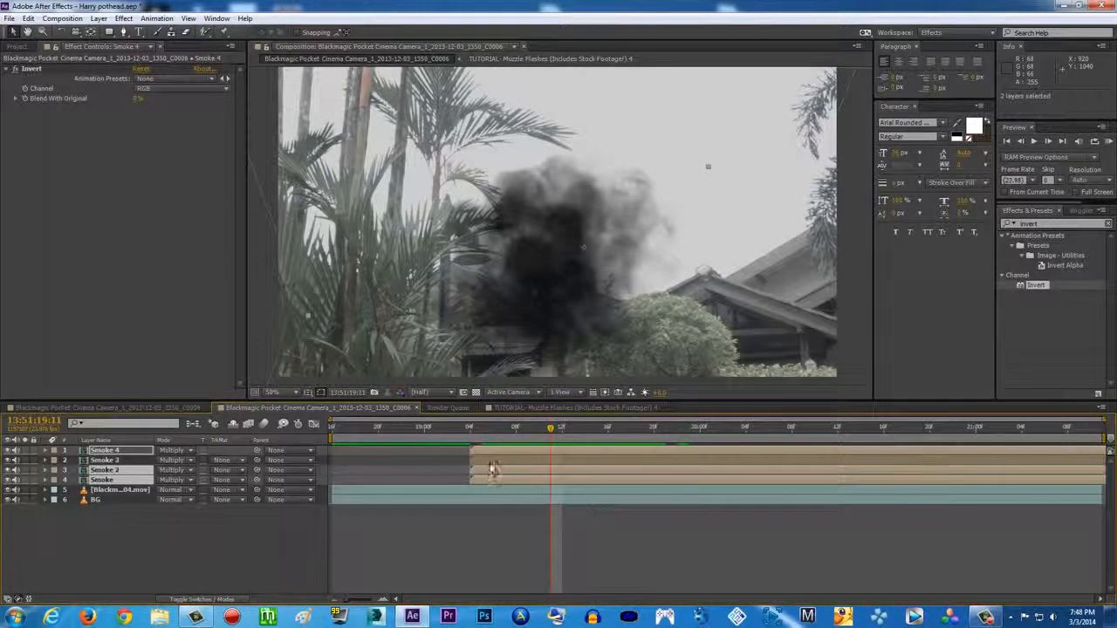
pyautogui.keyDown('ctrl'); pyautogui.click(493, 462); pyautogui.keyUp('ctrl')
pyautogui.moveTo(550, 426)
pyautogui.mouseDown()
pyautogui.moveTo(517, 425)
pyautogui.moveTo(539, 425)
pyautogui.mouseUp()
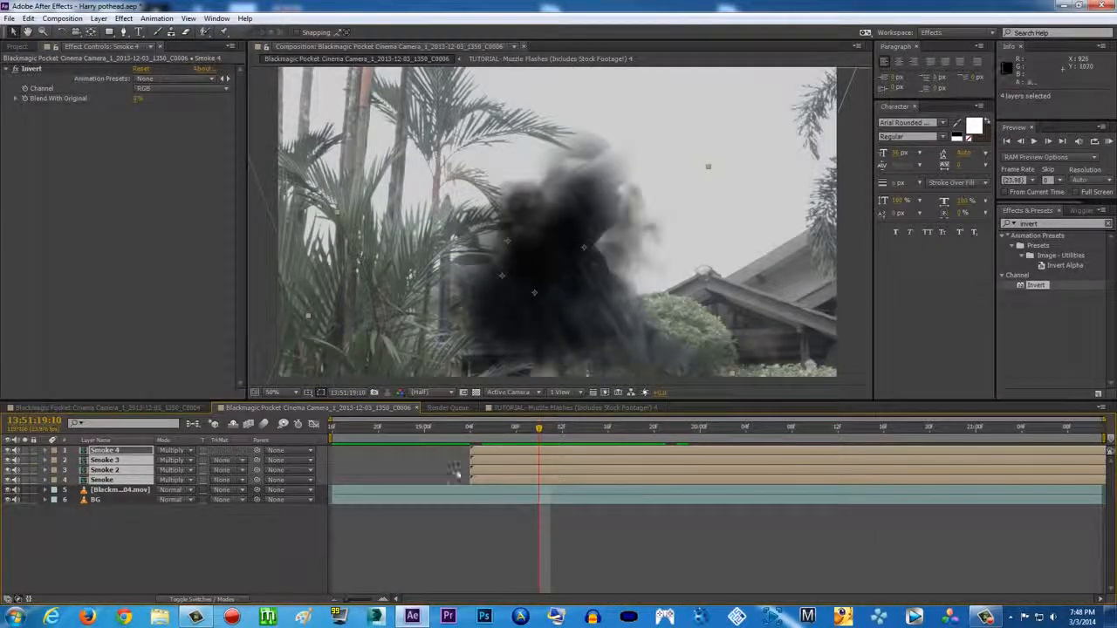
pyautogui.click(409, 539)
# - Select all four smoke layers and shift them together slightly right and down over the man at 13:51:19:10
pyautogui.click(515, 478)
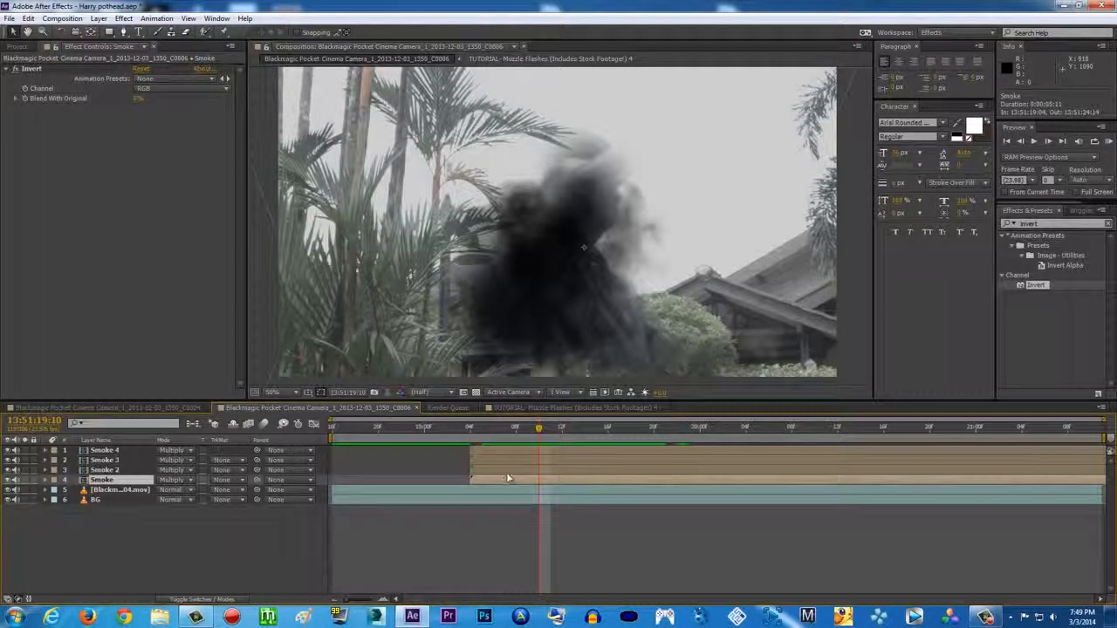
pyautogui.keyDown('shift'); pyautogui.click(508, 469); pyautogui.keyUp('shift')
pyautogui.keyDown('shift'); pyautogui.click(510, 461); pyautogui.keyUp('shift')
pyautogui.keyDown('shift'); pyautogui.click(510, 449); pyautogui.keyUp('shift')
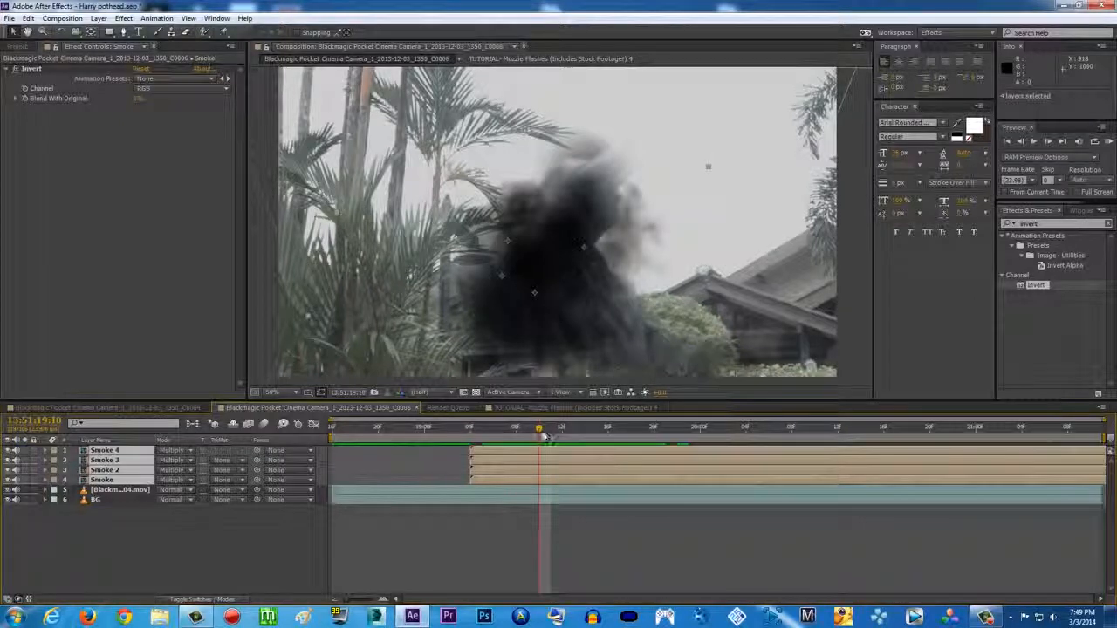
pyautogui.click(526, 430)
pyautogui.moveTo(526, 430); pyautogui.dragTo(540, 431)
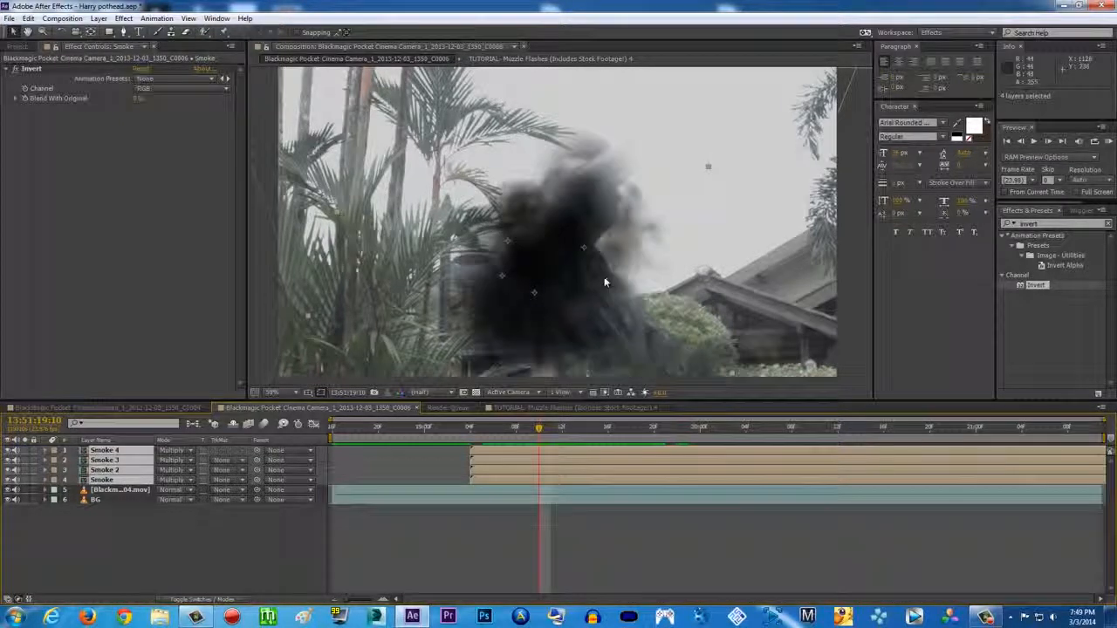
pyautogui.moveTo(580, 288); pyautogui.dragTo(599, 297)
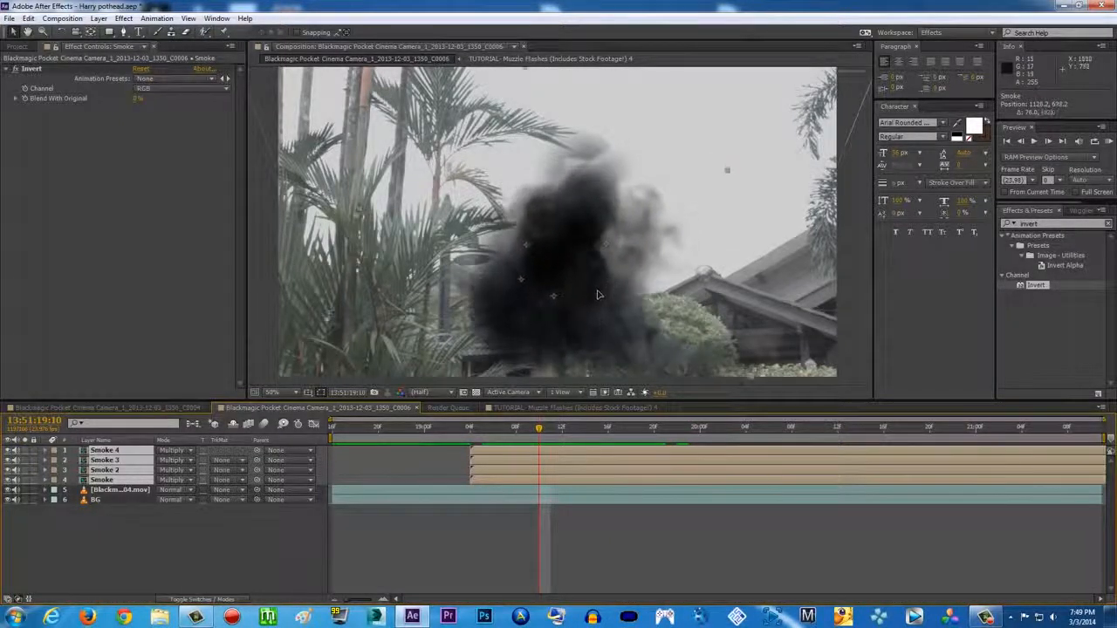
# - Save the project, RAM preview the disappearance with the four smoke layers, and deselect the layers
pyautogui.moveTo(556, 432); pyautogui.dragTo(692, 447)
pyautogui.click(479, 436)
pyautogui.hotkey('ctrl', 's')
pyautogui.click(1108, 142)
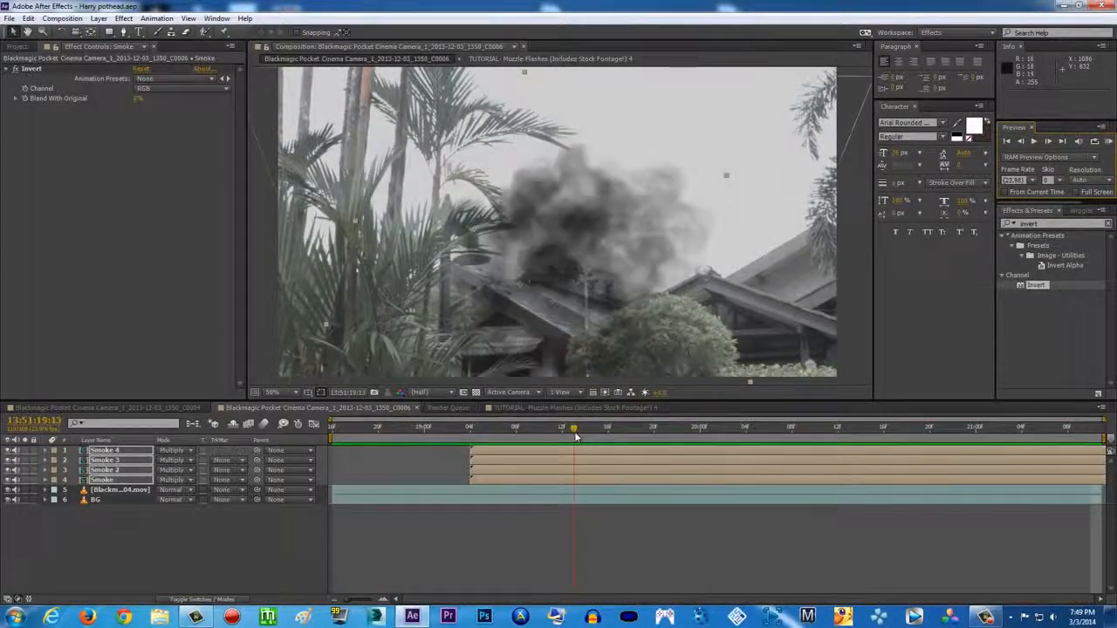
pyautogui.moveTo(481, 431); pyautogui.dragTo(459, 429)
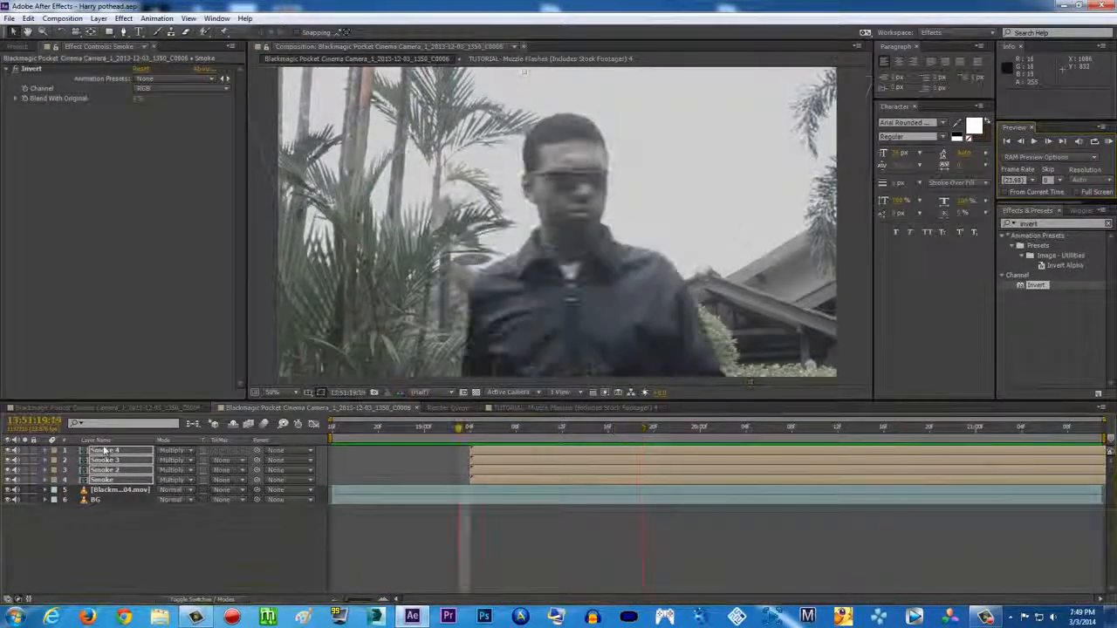
pyautogui.click(334, 554)
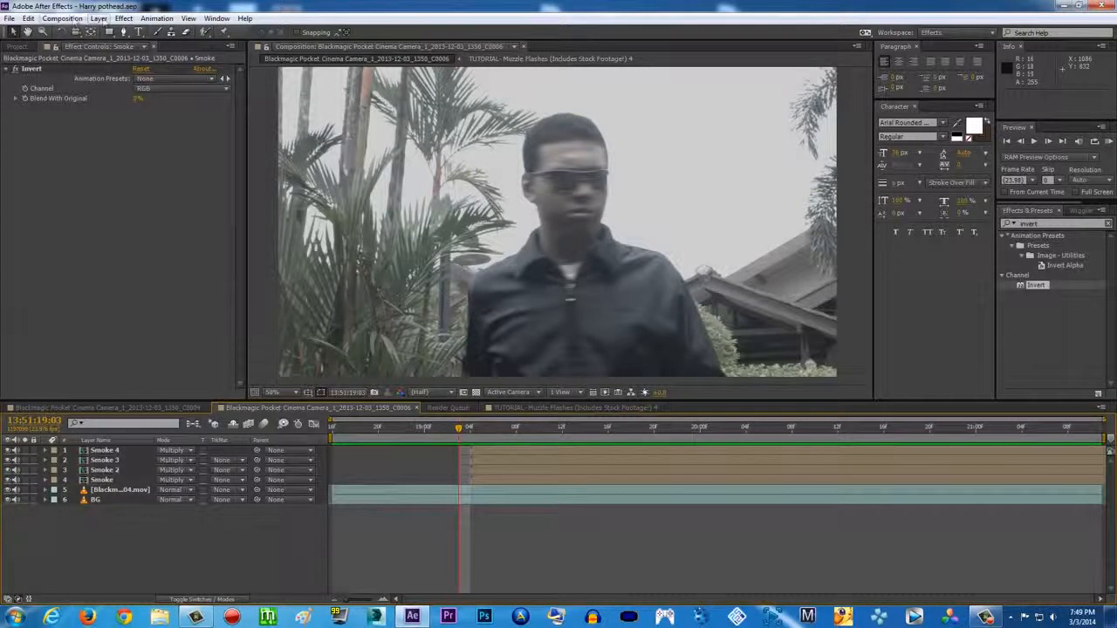
# - Add an adjustment layer above the smoke layers and rename it distort
pyautogui.click(99, 18)
pyautogui.moveTo(110, 34)
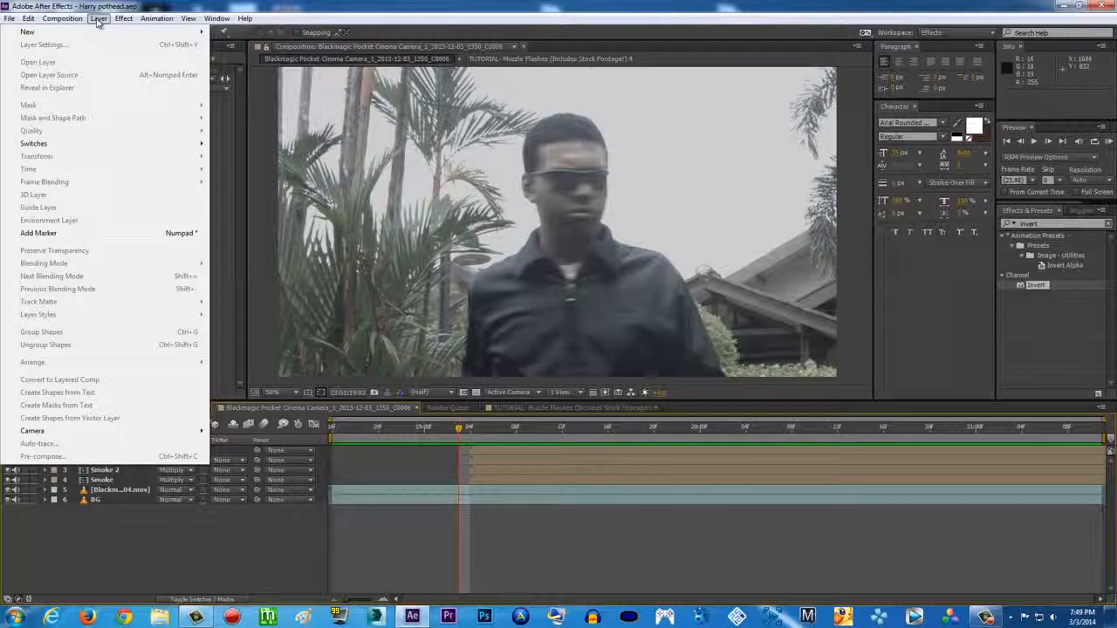
pyautogui.click(253, 108)
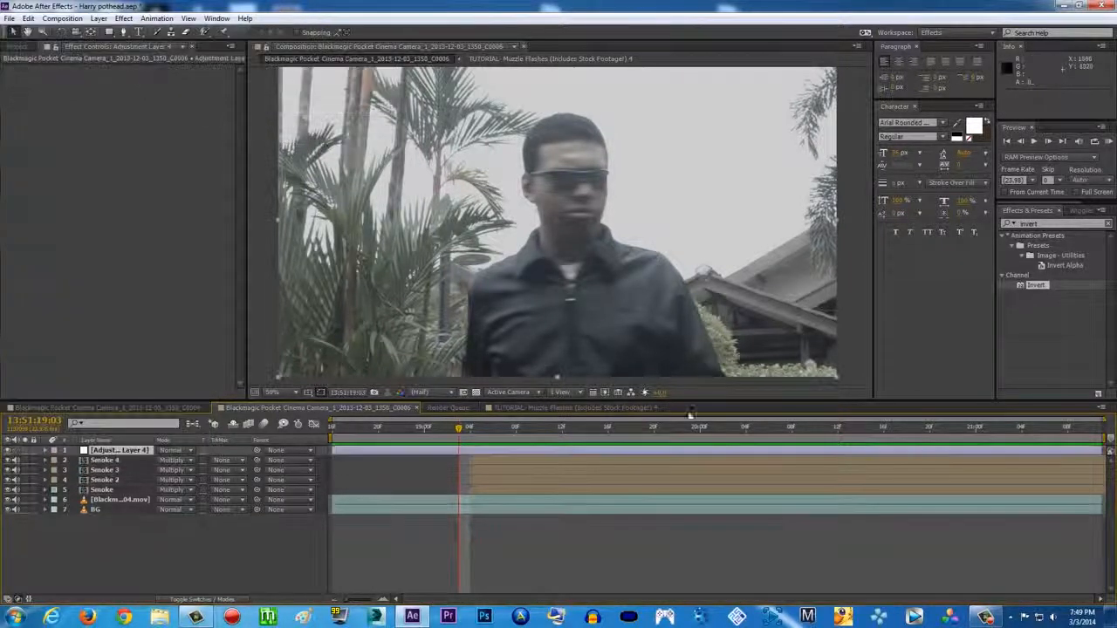
pyautogui.rightClick(116, 450)
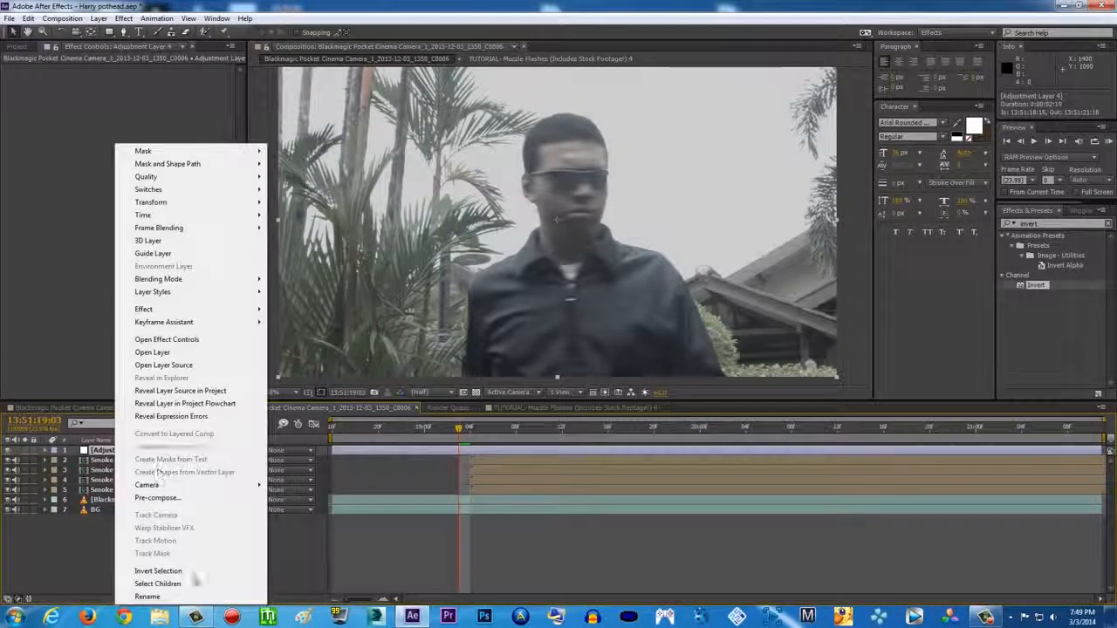
pyautogui.click(194, 592)
pyautogui.write('distort')
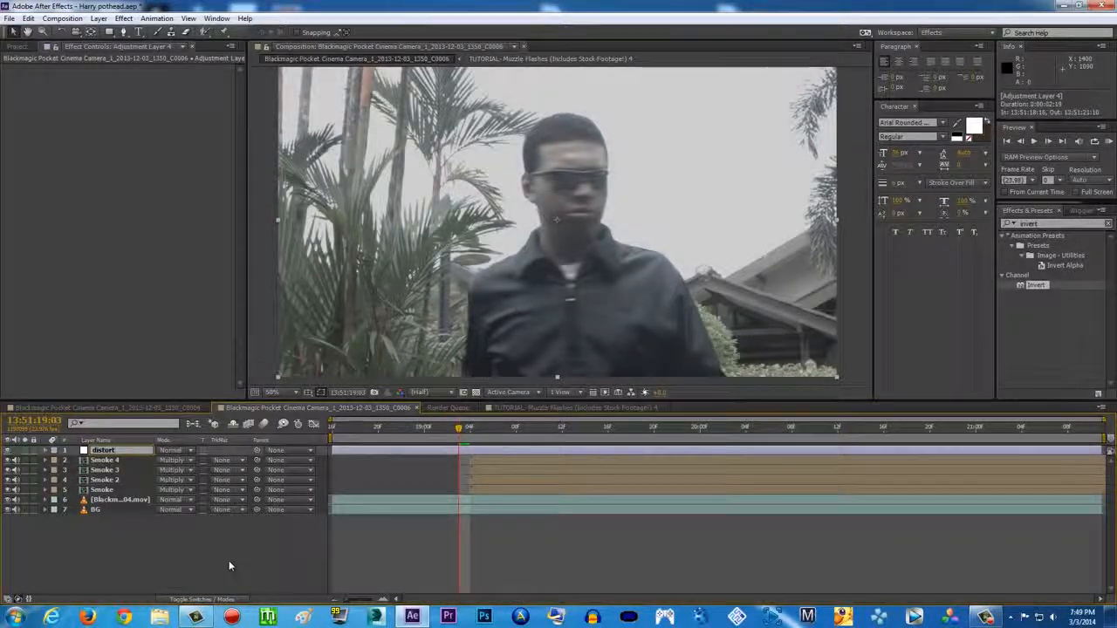
pyautogui.press('Return')
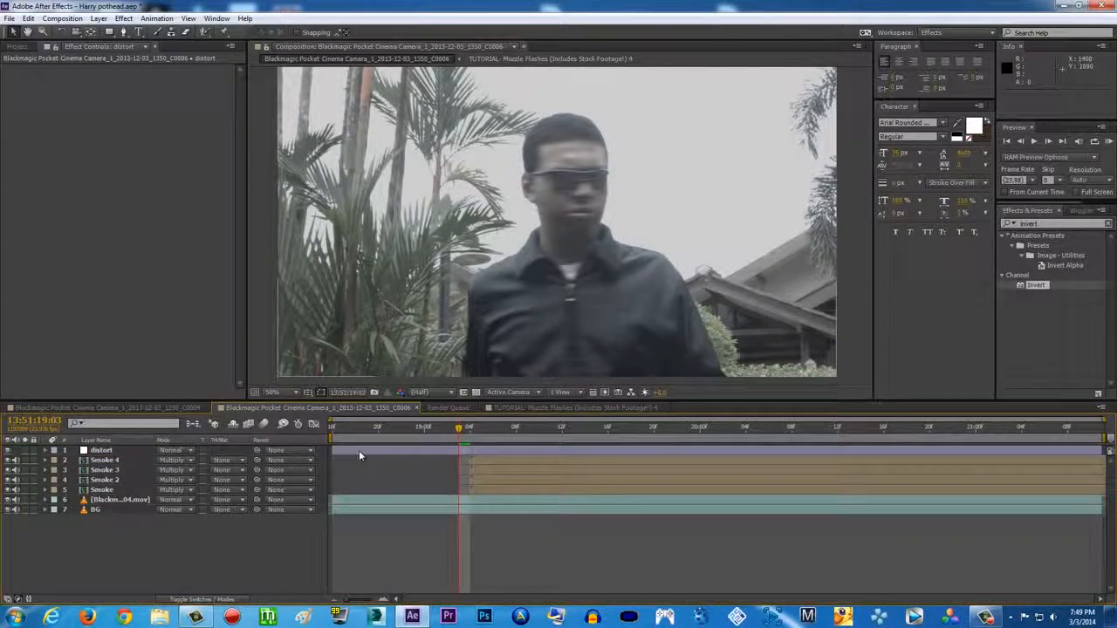
pyautogui.click(124, 18)
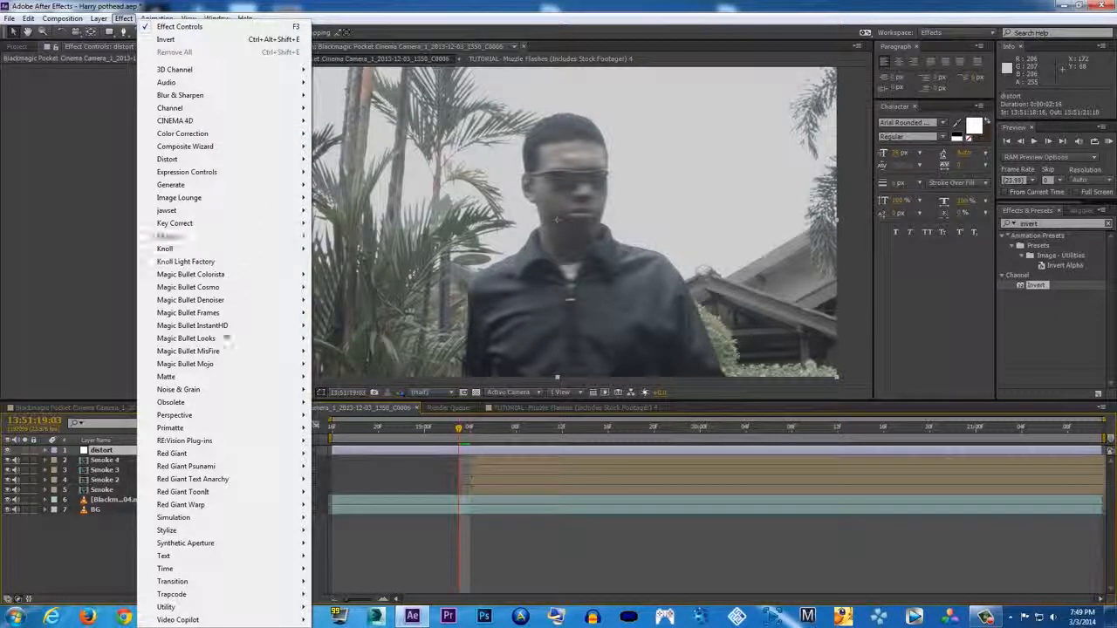
pyautogui.moveTo(259, 185)
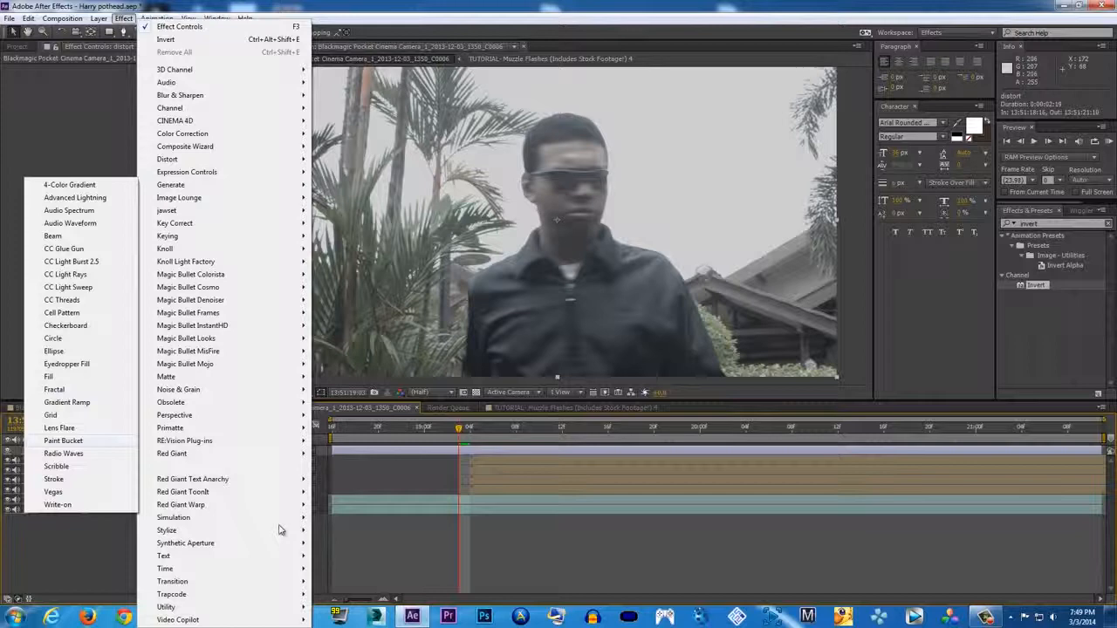
pyautogui.click(324, 541)
# - Examine which effects the adjustment layer in the C0004 composition uses, and return to the C0006 composition
pyautogui.click(105, 407)
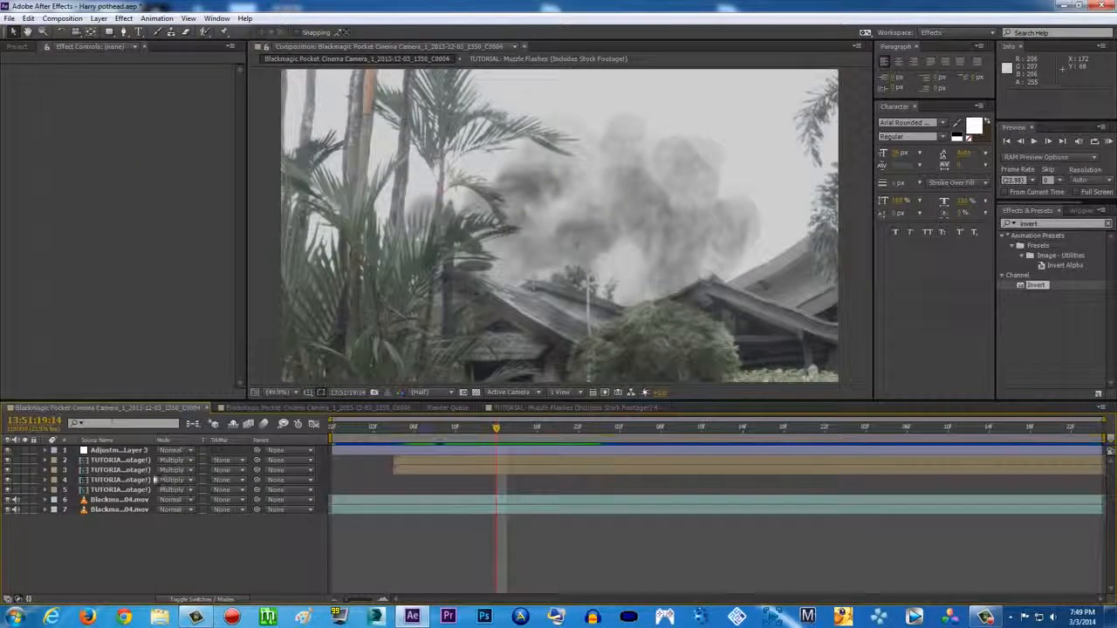
pyautogui.click(131, 451)
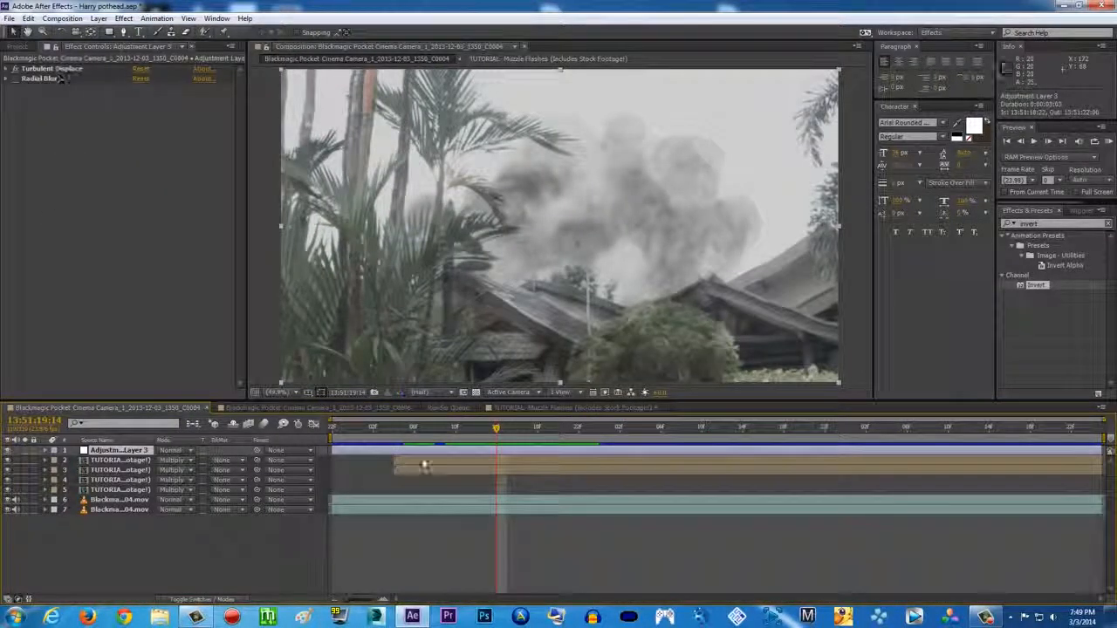
pyautogui.click(518, 407)
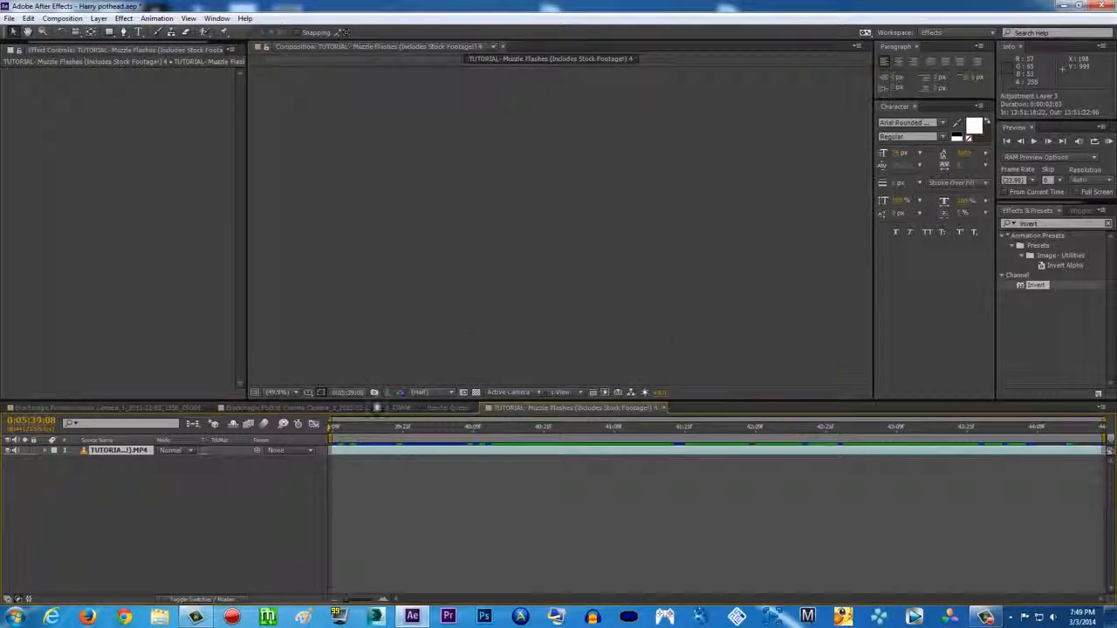
pyautogui.click(375, 408)
# - Find Turbulent Displace, apply it to the distort layer, and set its Amount to 15 and Size to 54
pyautogui.click(1038, 223)
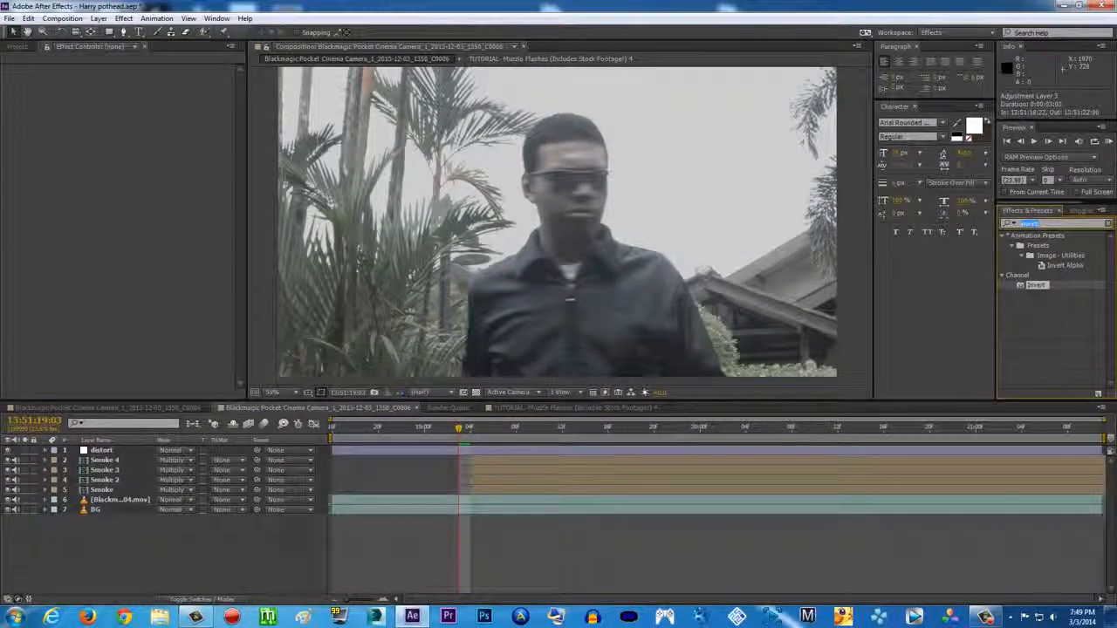
pyautogui.write('turbulent')
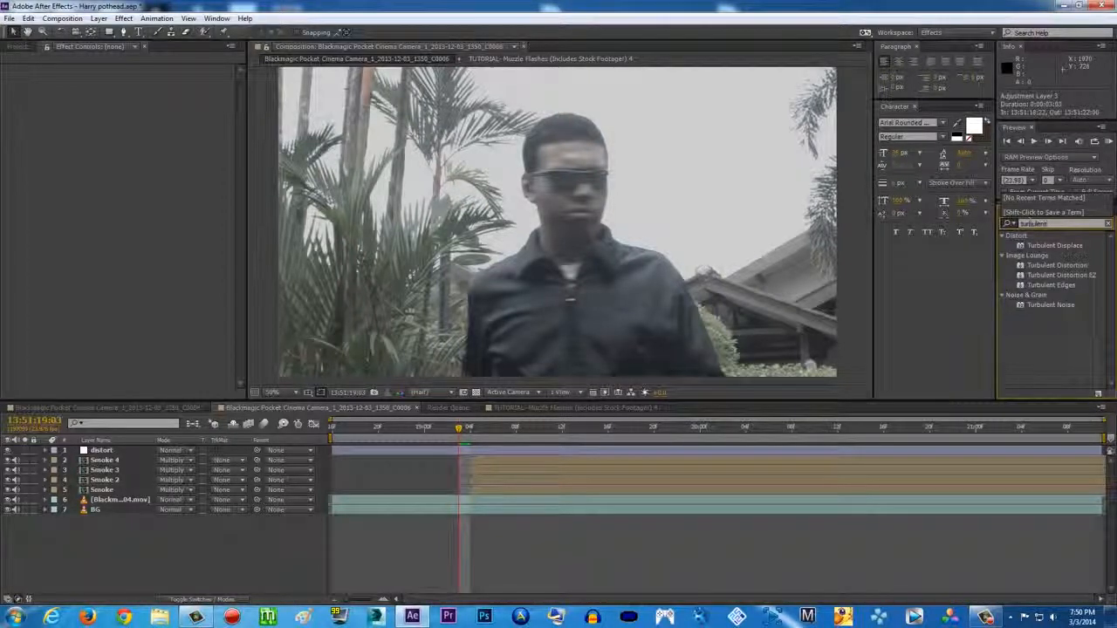
pyautogui.moveTo(1080, 250); pyautogui.dragTo(519, 439)
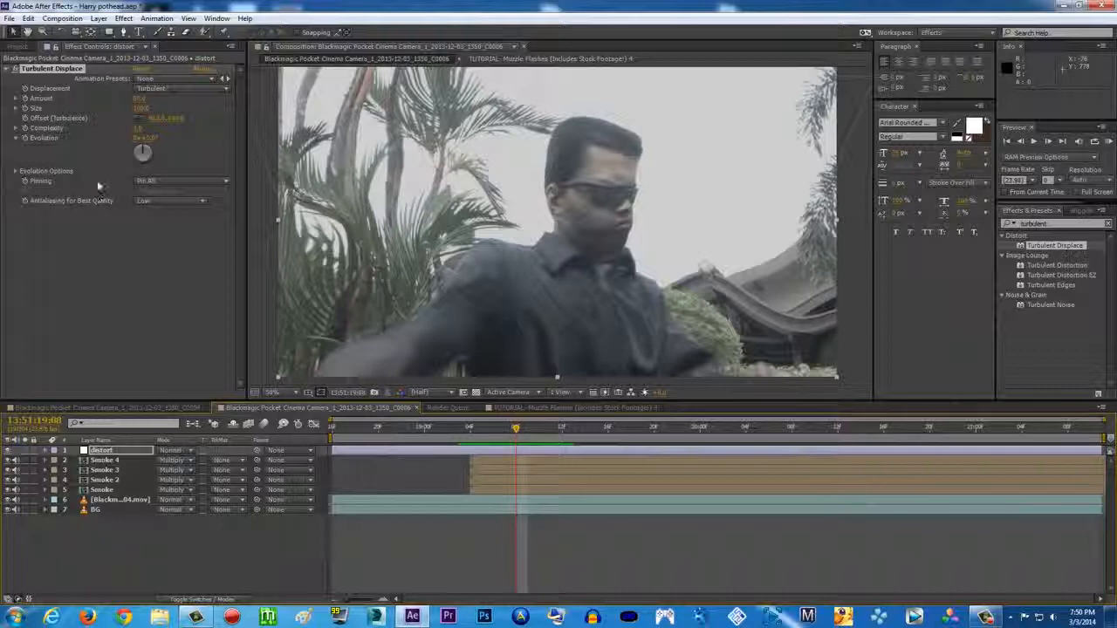
pyautogui.moveTo(139, 102); pyautogui.dragTo(116, 98)
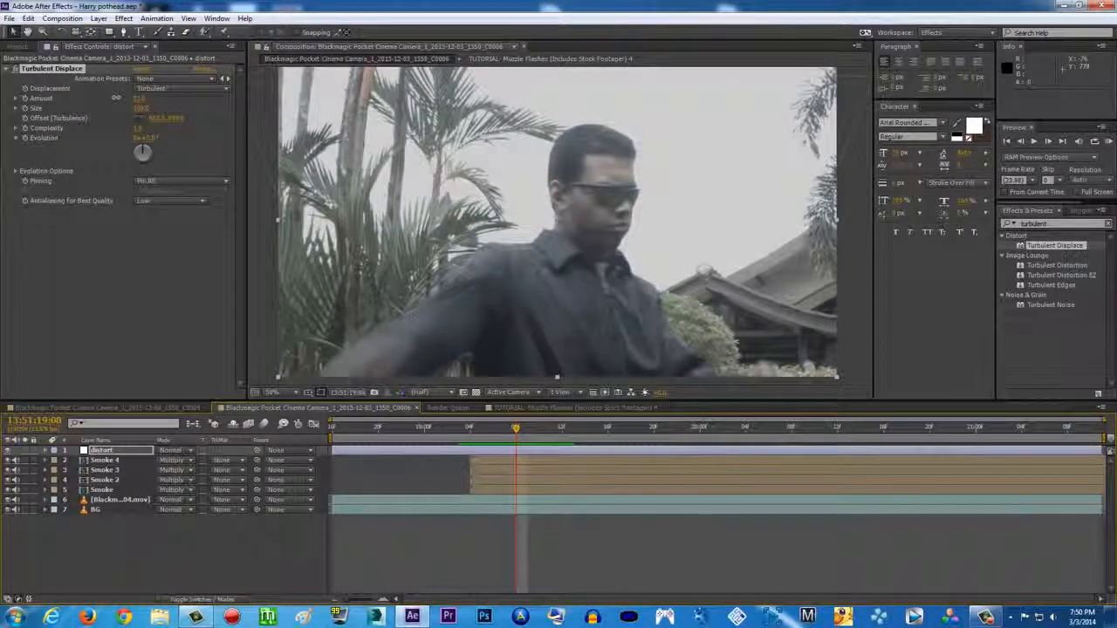
pyautogui.moveTo(137, 109); pyautogui.dragTo(111, 106)
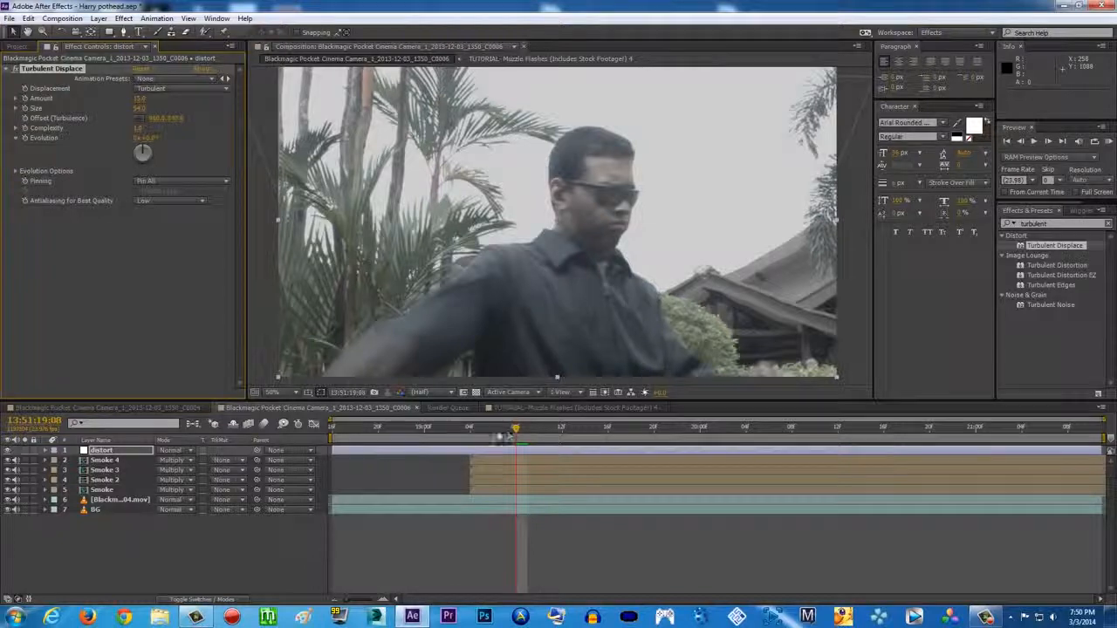
pyautogui.moveTo(495, 433); pyautogui.dragTo(519, 432)
# - Try to animate Turbulent Displace's Evolution with a keyframe at 13:51:19:08
pyautogui.moveTo(142, 149); pyautogui.dragTo(136, 145)
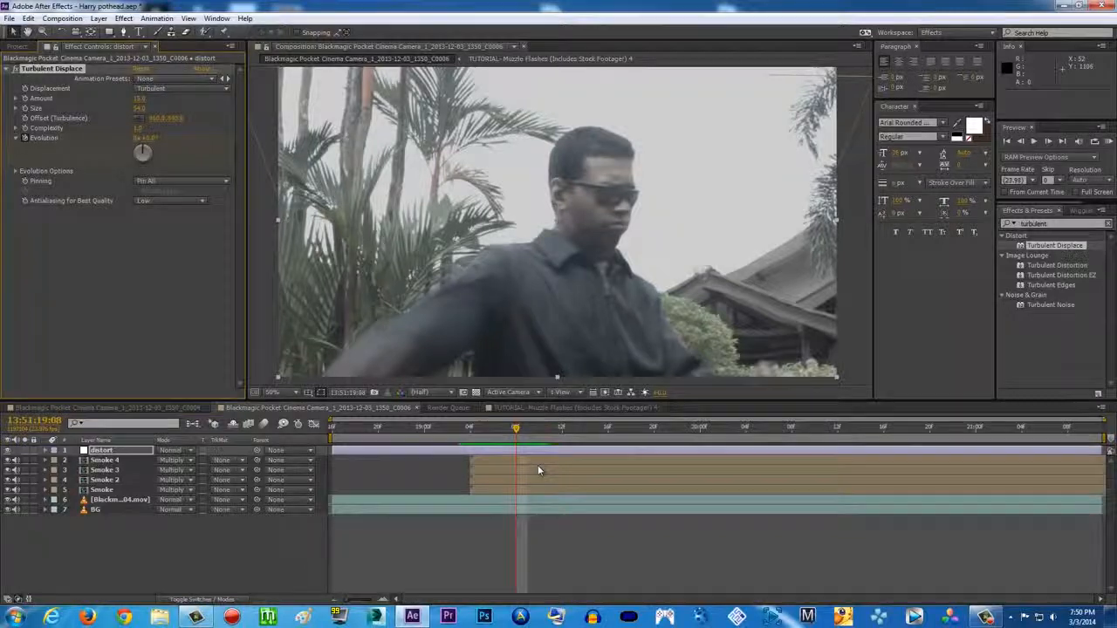
pyautogui.press('u')
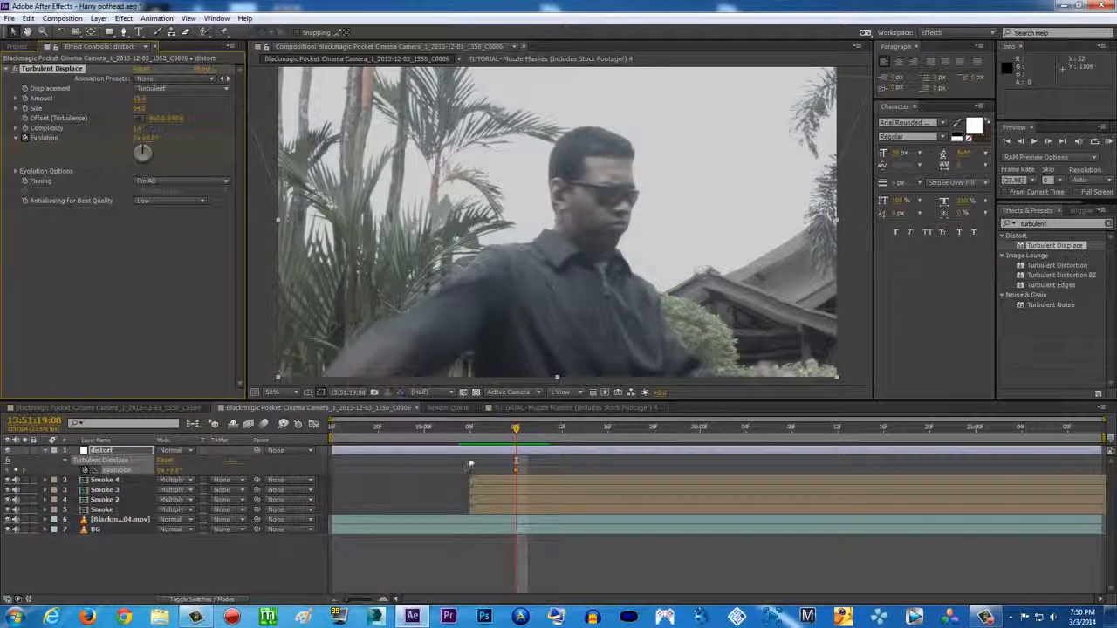
pyautogui.moveTo(520, 432)
pyautogui.mouseDown()
pyautogui.moveTo(532, 431)
pyautogui.moveTo(516, 431)
pyautogui.mouseUp()
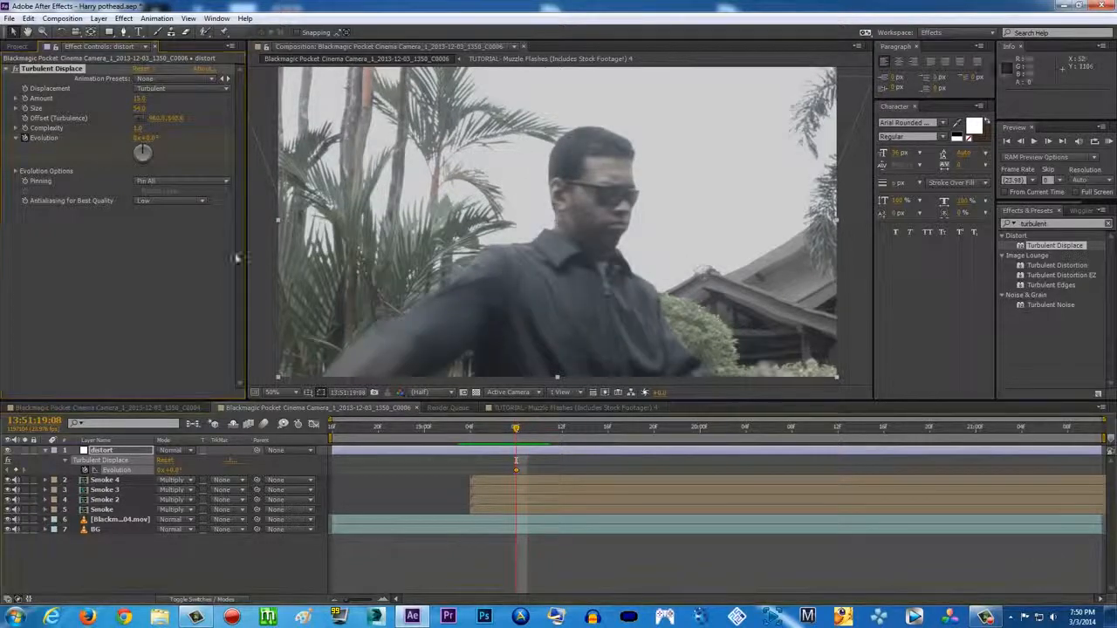
pyautogui.moveTo(144, 138)
pyautogui.mouseDown()
pyautogui.moveTo(243, 139)
pyautogui.moveTo(147, 139)
pyautogui.mouseUp()
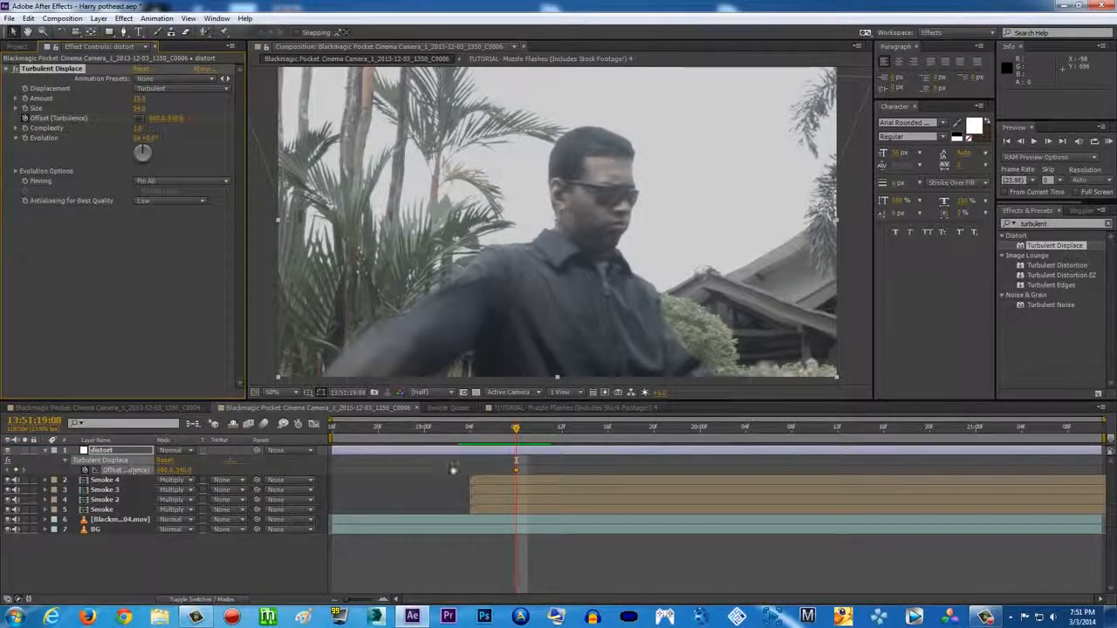
# - Keyframe Turbulent Displace's Offset (Turbulence) at 13:51:19:08 and move the offset point down to about 968, 1106
pyautogui.moveTo(518, 428)
pyautogui.mouseDown()
pyautogui.moveTo(553, 429)
pyautogui.moveTo(516, 428)
pyautogui.mouseUp()
pyautogui.moveTo(177, 119); pyautogui.dragTo(285, 121)
pyautogui.moveTo(560, 279); pyautogui.dragTo(560, 384)
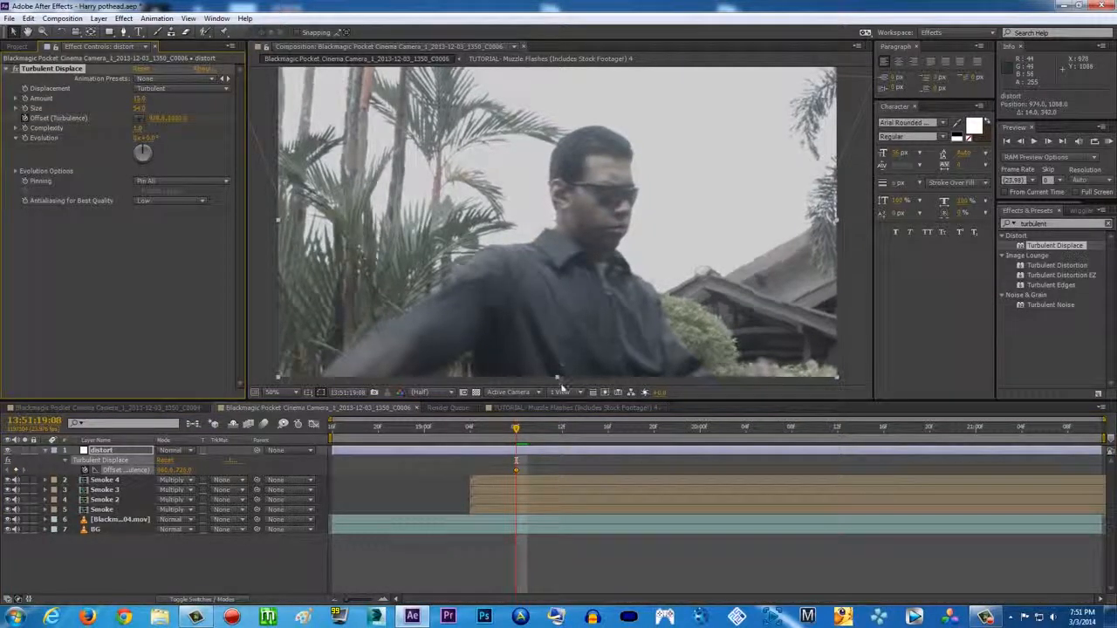
# - At 13:51:19:15, add a second Offset (Turbulence) keyframe by moving the offset point up to about 968, -55
pyautogui.moveTo(531, 432); pyautogui.dragTo(560, 433)
pyautogui.moveTo(594, 433); pyautogui.dragTo(596, 429)
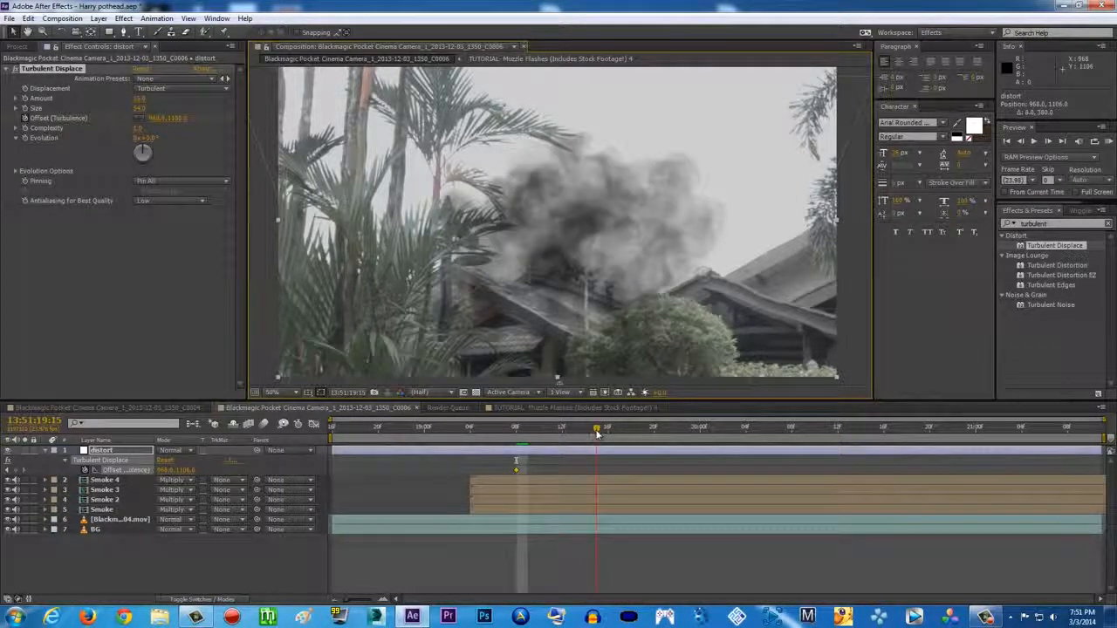
pyautogui.moveTo(170, 119); pyautogui.dragTo(147, 120)
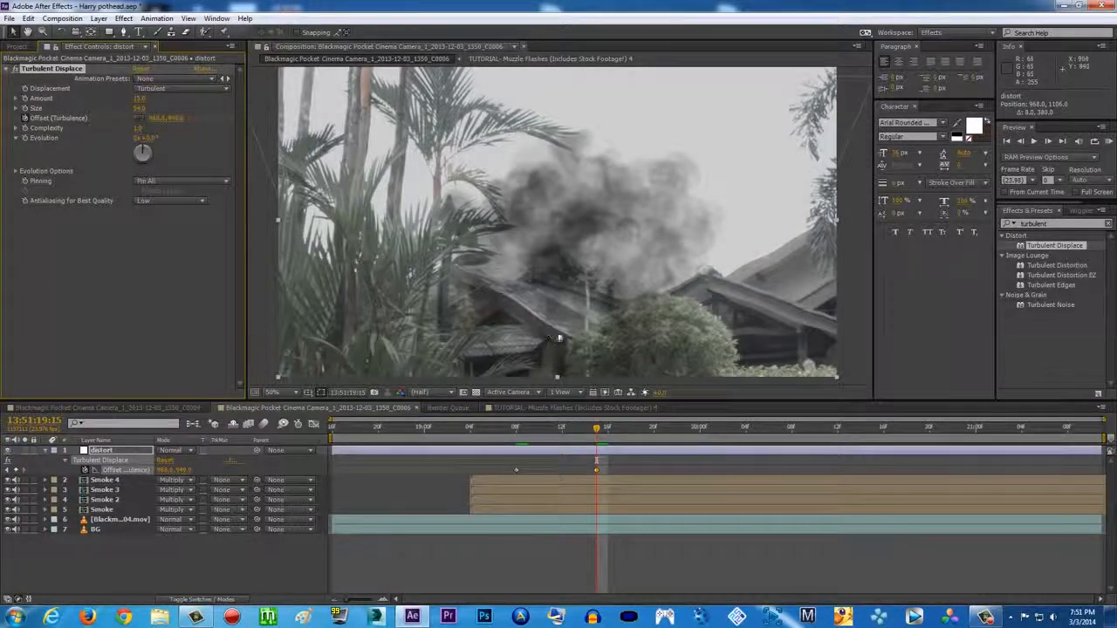
pyautogui.moveTo(560, 334); pyautogui.dragTo(561, 47)
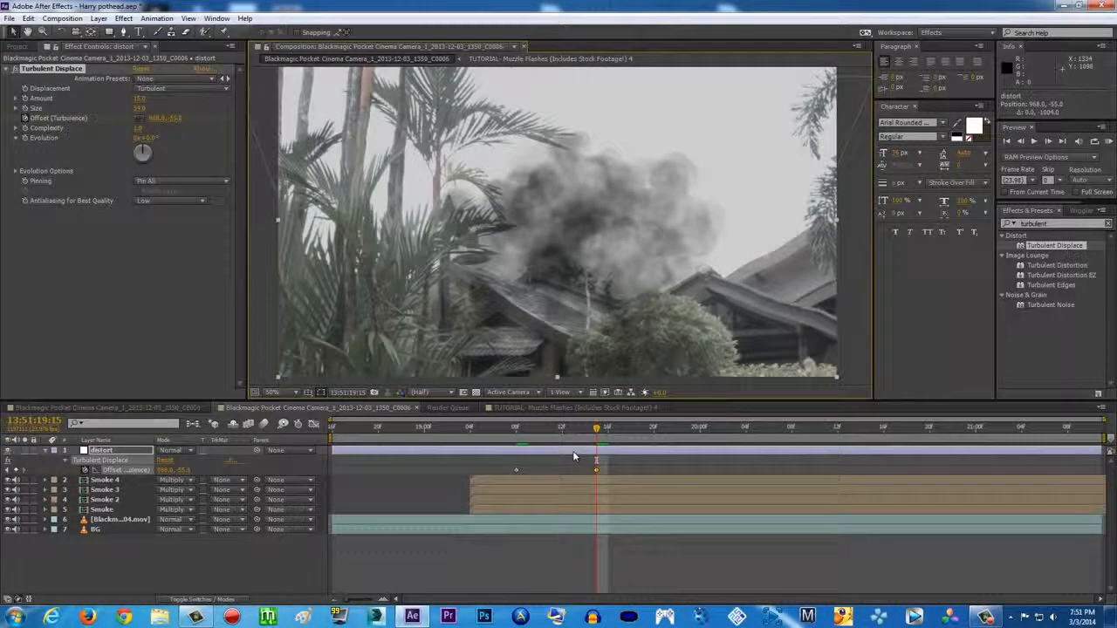
# - Preview the animated turbulent distortion and inspect the frames around the disappearance from 13:51:19:06 onward
pyautogui.click(1109, 141)
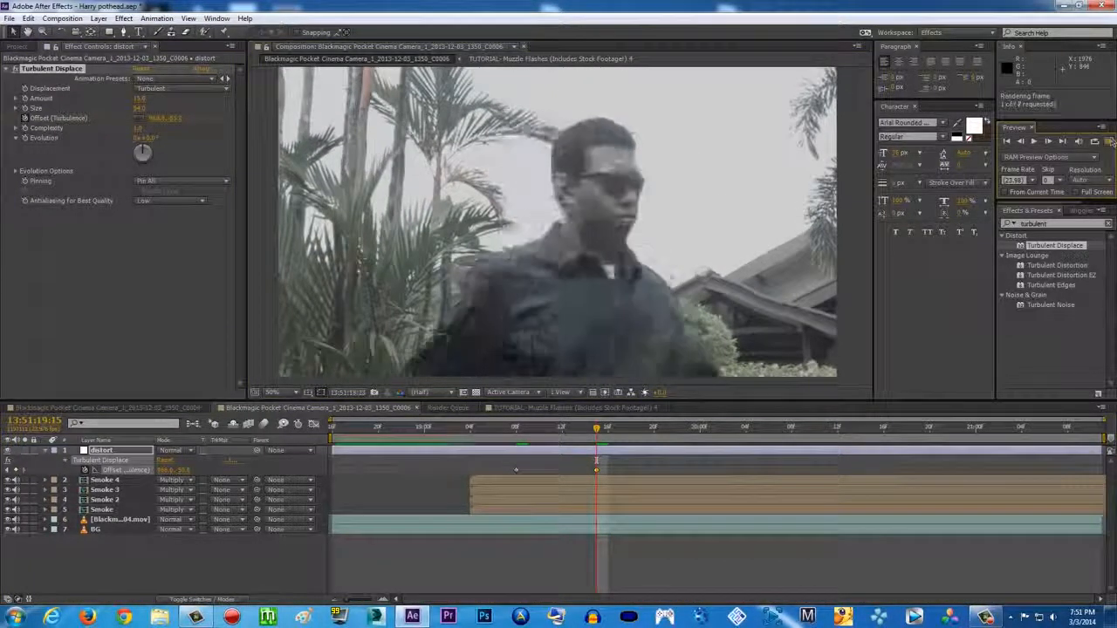
pyautogui.click(1110, 141)
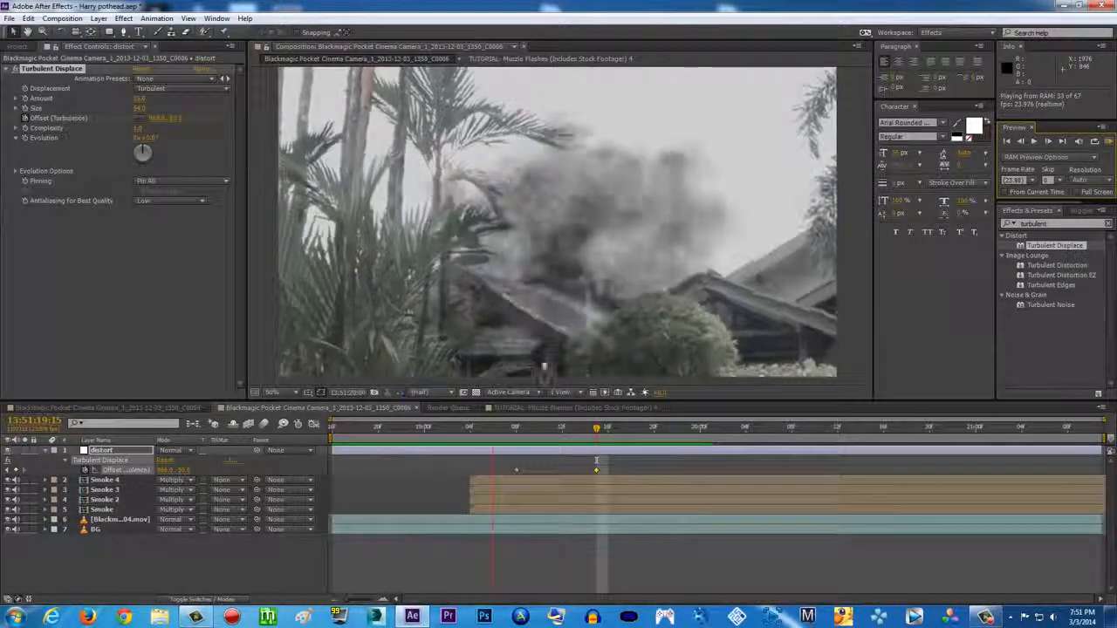
pyautogui.moveTo(503, 436)
pyautogui.mouseDown()
pyautogui.moveTo(622, 449)
pyautogui.moveTo(506, 436)
pyautogui.mouseUp()
pyautogui.press('pageup')
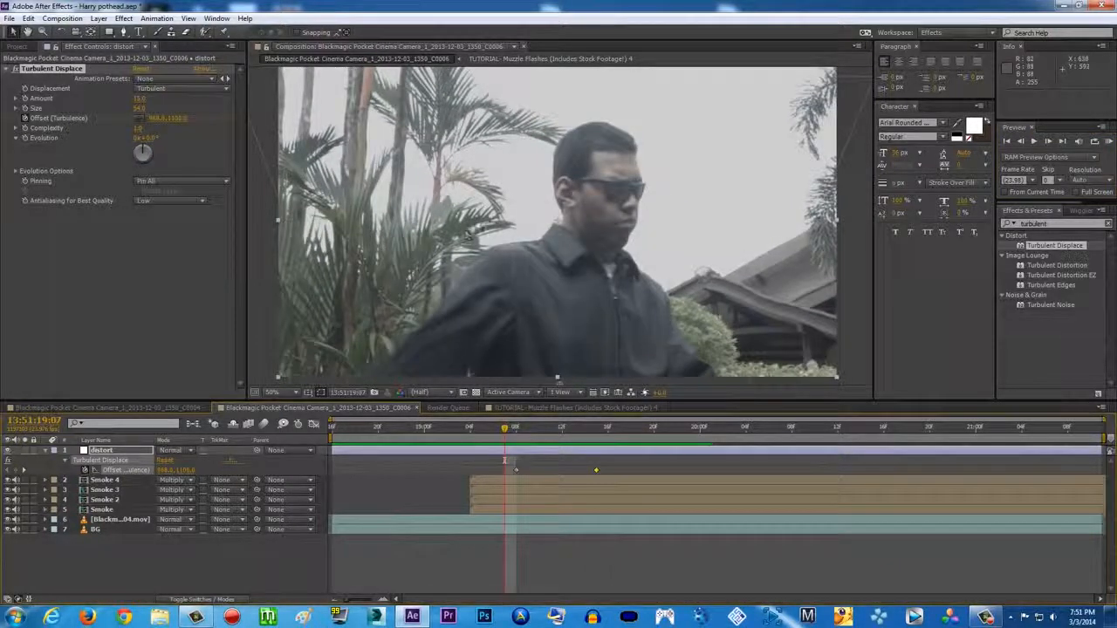
pyautogui.moveTo(506, 430)
pyautogui.mouseDown()
pyautogui.moveTo(597, 430)
pyautogui.moveTo(494, 429)
pyautogui.mouseUp()
pyautogui.click(420, 534)
pyautogui.click(1108, 142)
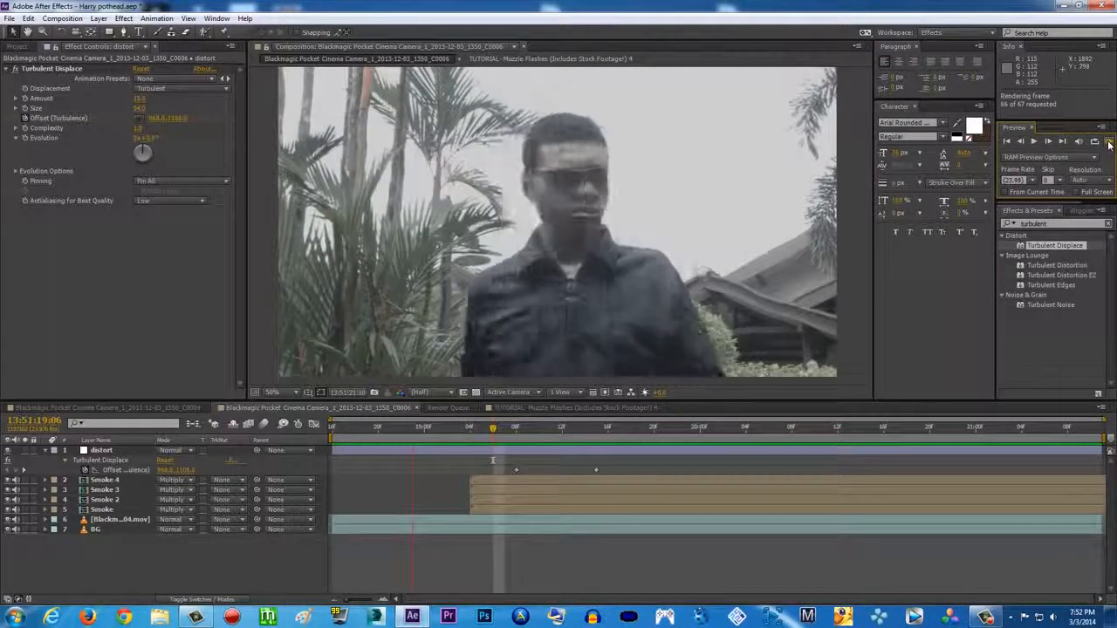
pyautogui.moveTo(492, 429); pyautogui.dragTo(549, 431)
pyautogui.click(444, 440)
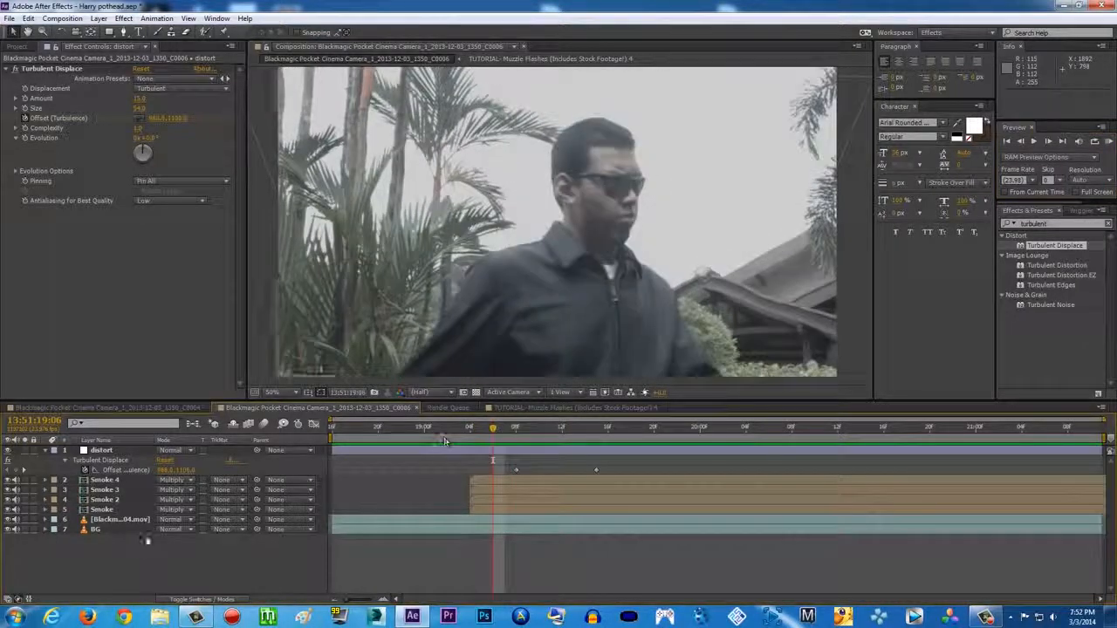
# - Pre-compose all the layers, including distort, the smoke clips and BG, into a composition named HP and preview it
pyautogui.moveTo(184, 564); pyautogui.dragTo(141, 442)
pyautogui.rightClick(132, 500)
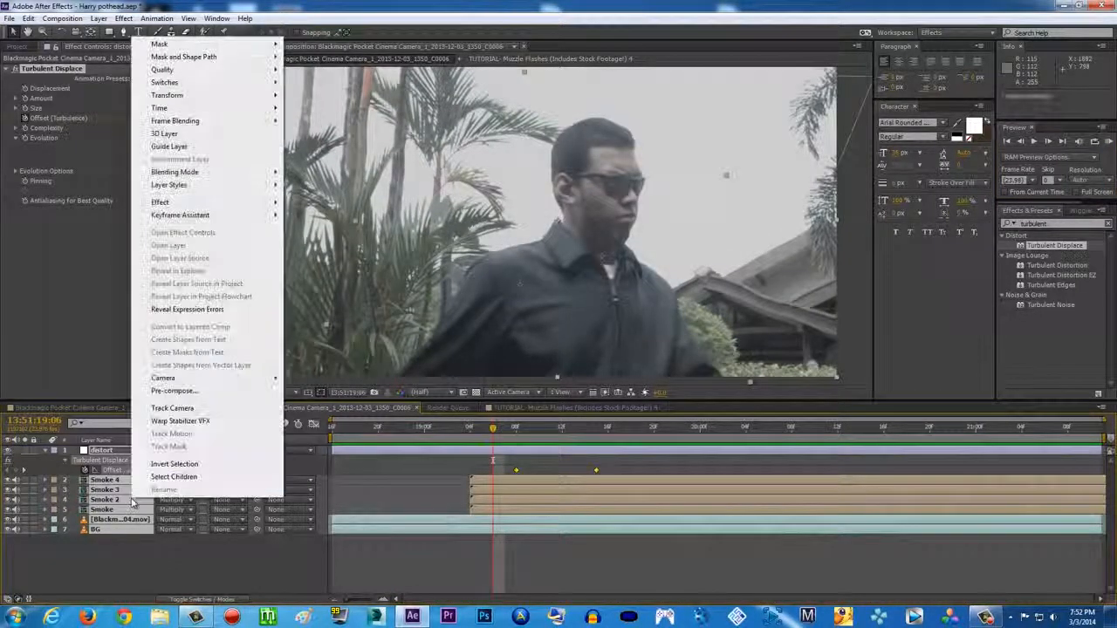
pyautogui.click(200, 392)
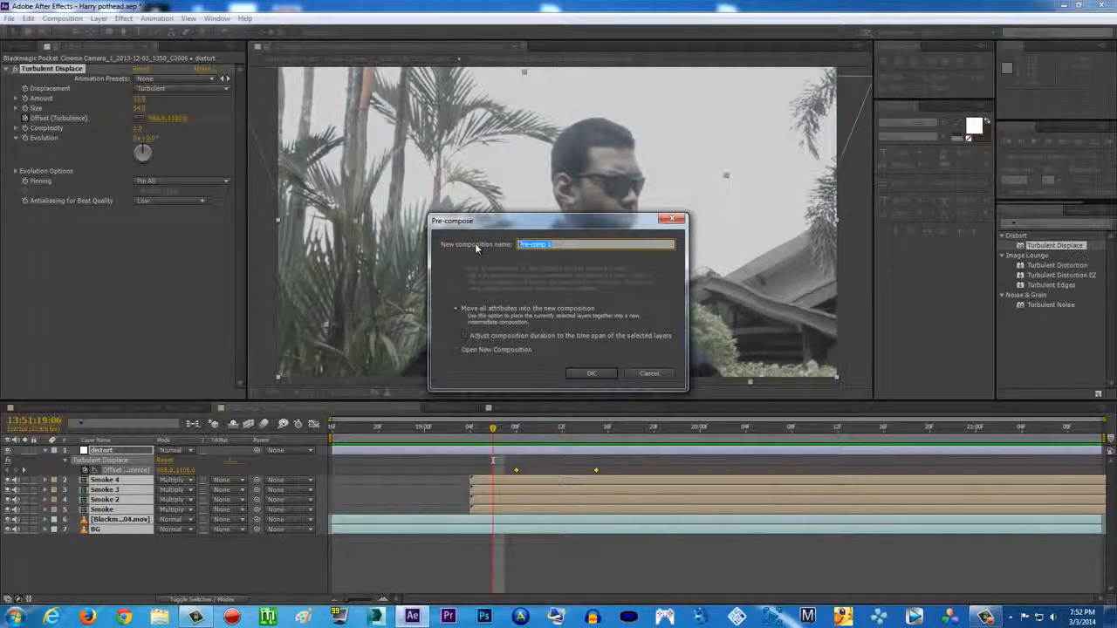
pyautogui.write('HP')
pyautogui.press('Return')
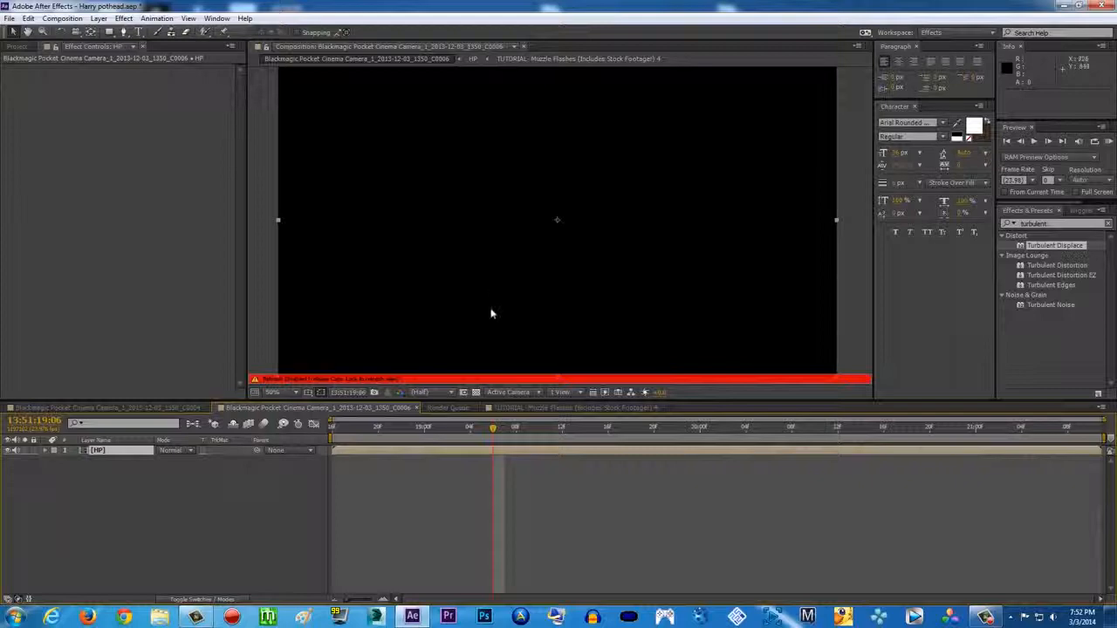
pyautogui.click(1108, 140)
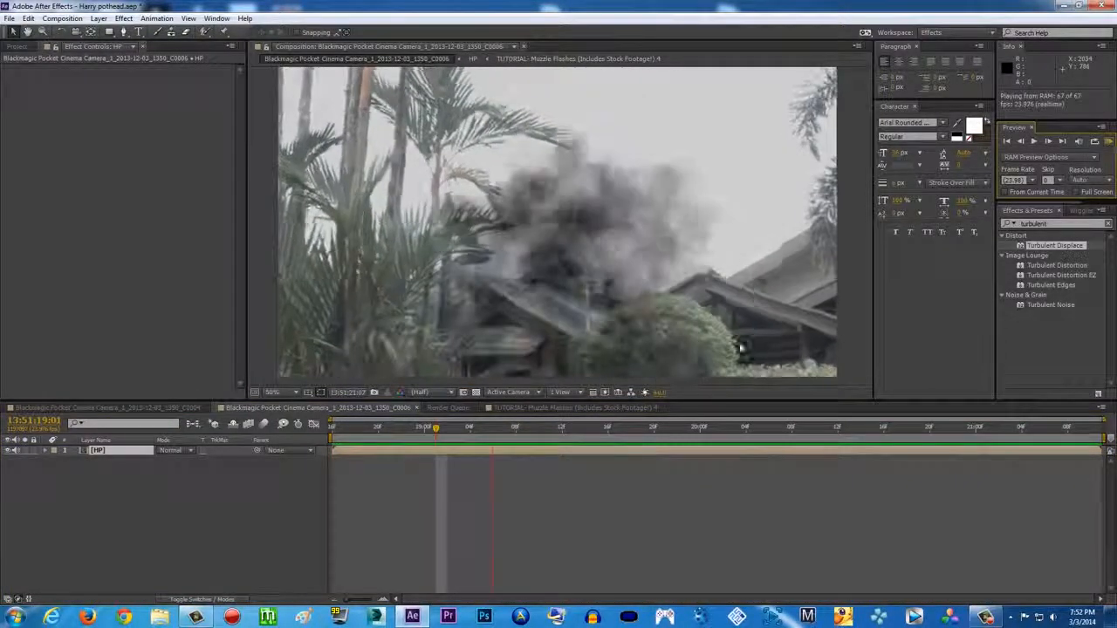
# - Keyframe the HP layer's Position at 13:51:19:08 and add a second keyframe with the same position at 13:51:19:17
pyautogui.moveTo(485, 435); pyautogui.dragTo(515, 440)
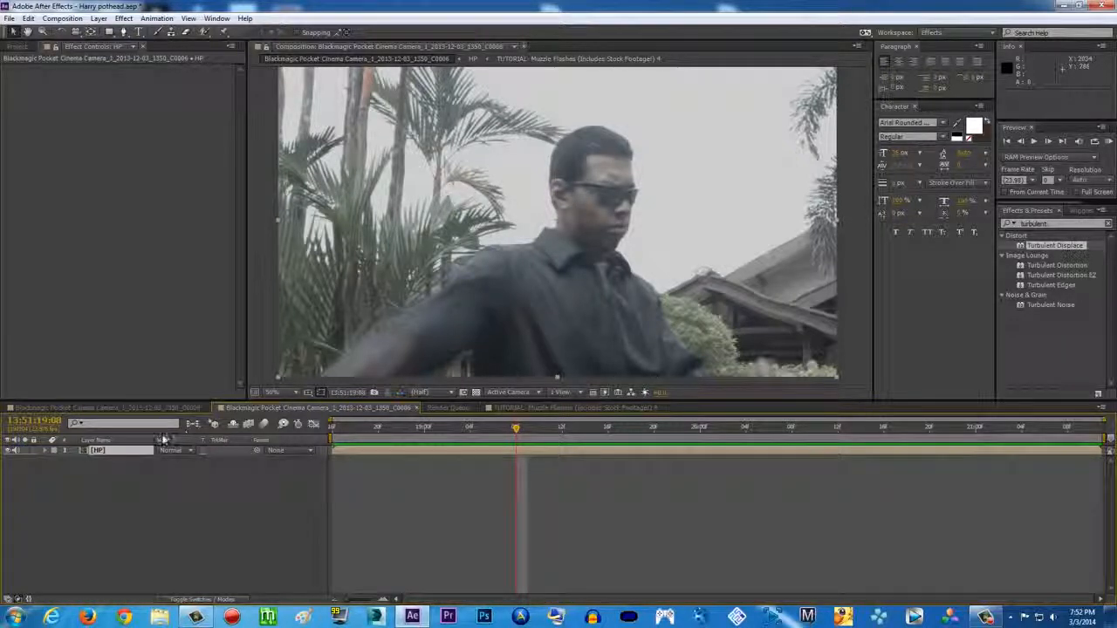
pyautogui.press('p')
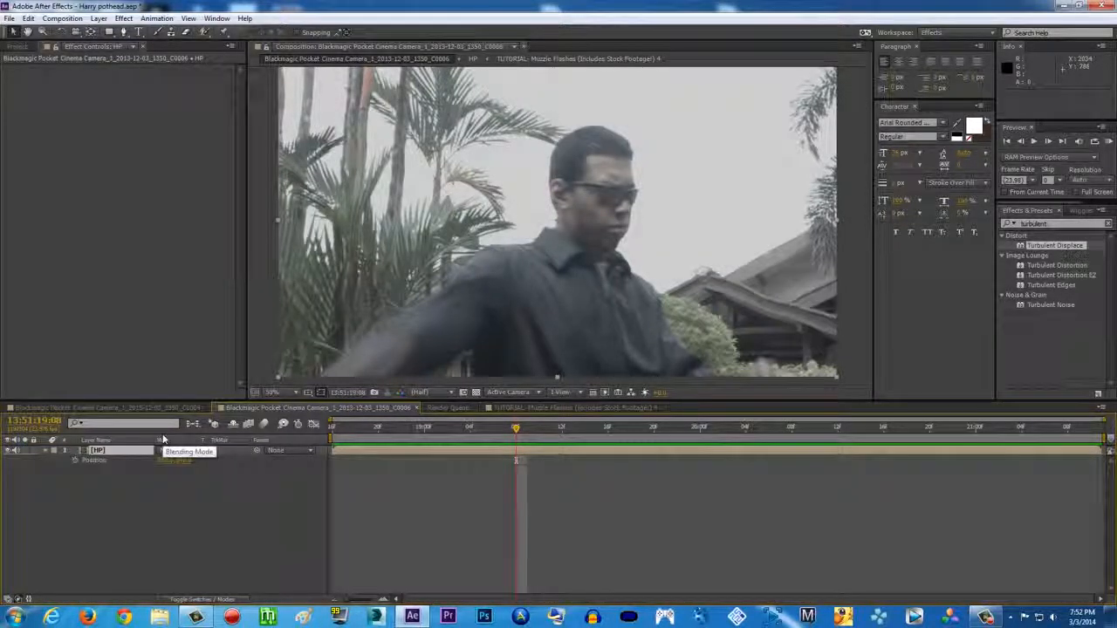
pyautogui.click(75, 461)
pyautogui.moveTo(516, 428); pyautogui.dragTo(621, 431)
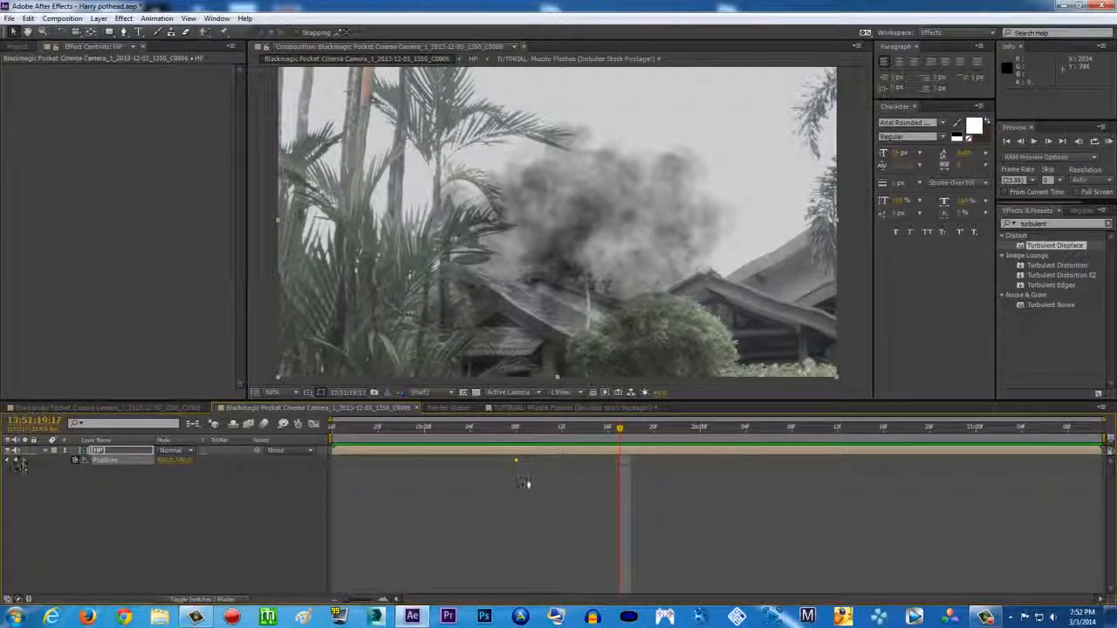
# - Find the Wiggler and bring it to the front, docked beside Effects & Presets
pyautogui.click(123, 19)
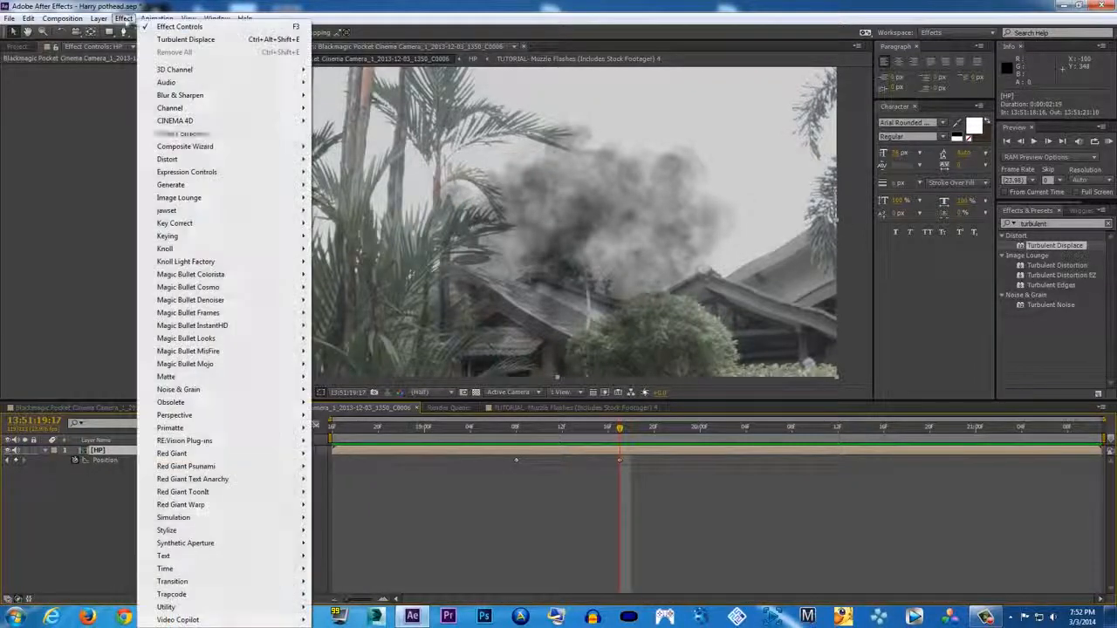
pyautogui.click(522, 433)
pyautogui.moveTo(521, 429); pyautogui.dragTo(539, 429)
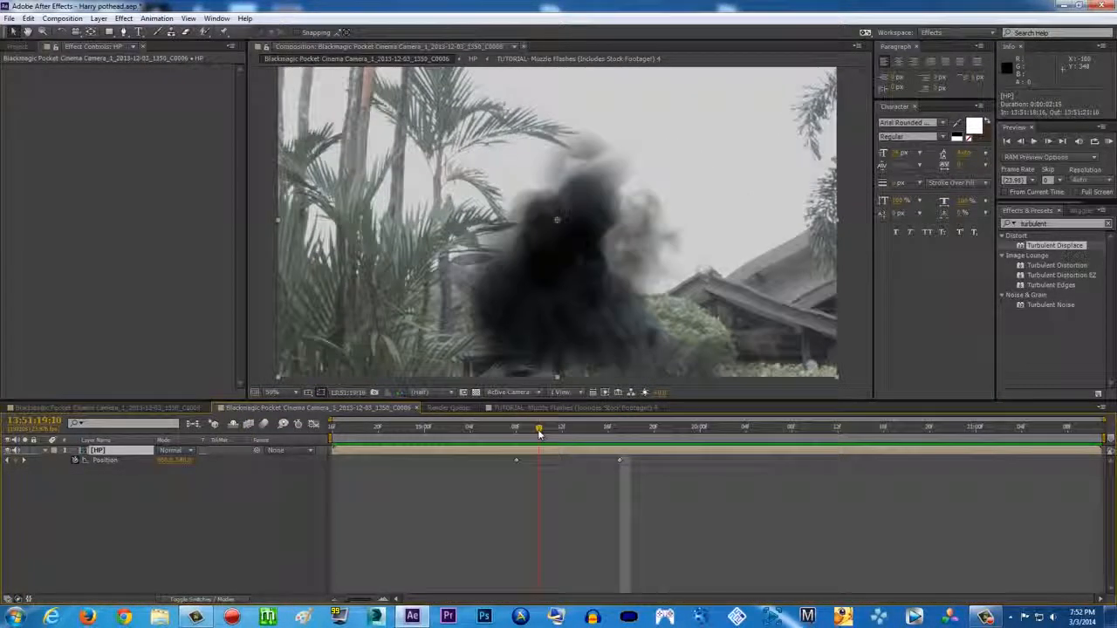
pyautogui.click(1069, 211)
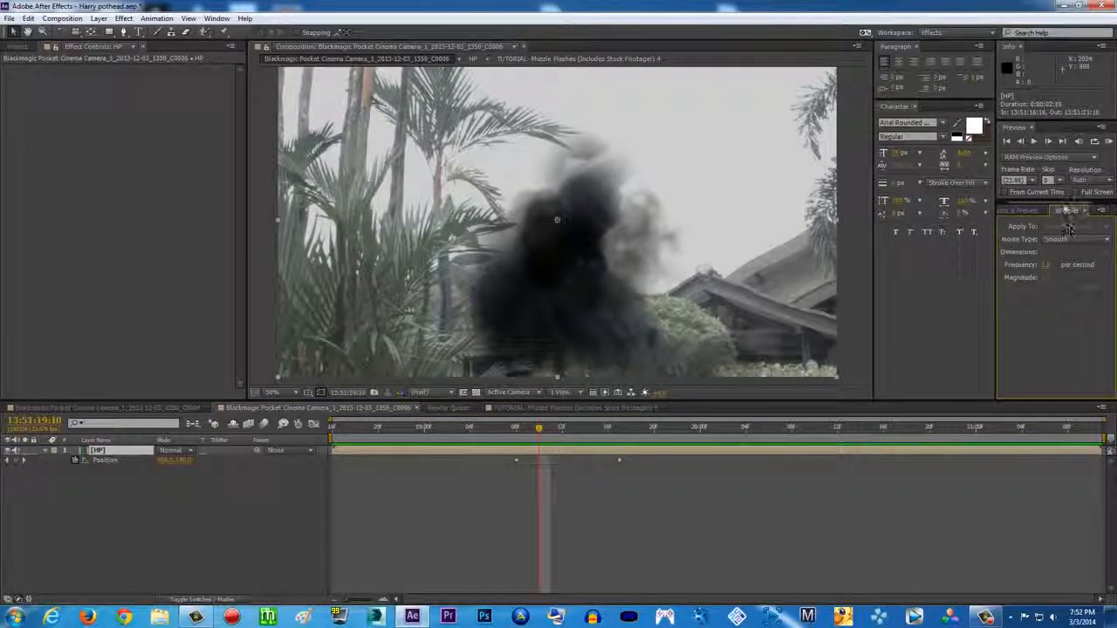
pyautogui.click(216, 18)
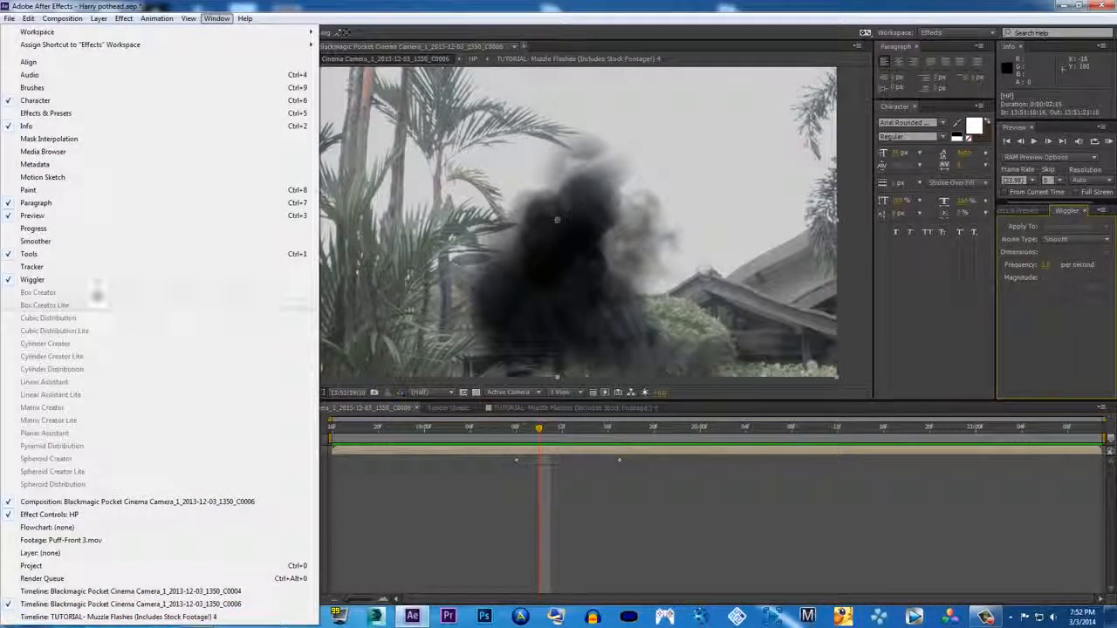
pyautogui.click(82, 281)
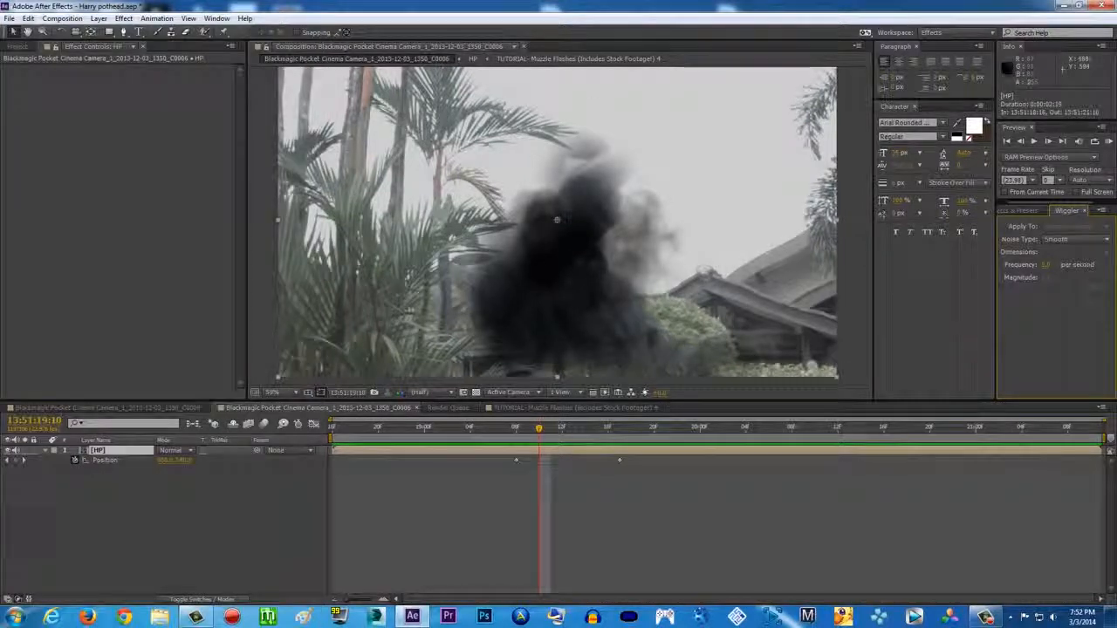
pyautogui.moveTo(1057, 215); pyautogui.dragTo(558, 44)
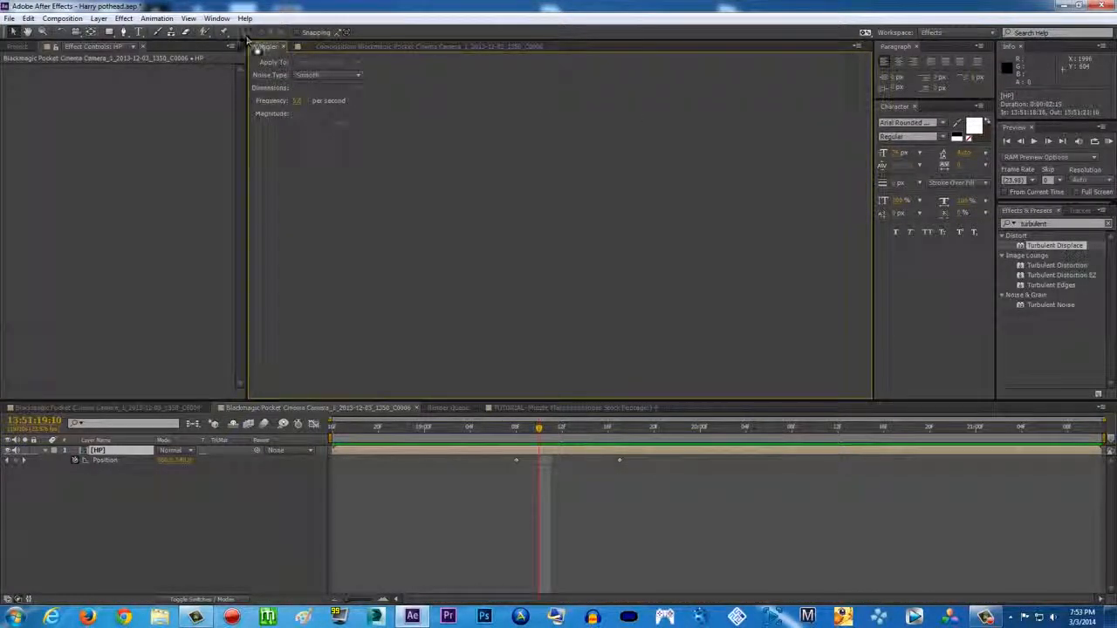
pyautogui.moveTo(253, 50); pyautogui.dragTo(1079, 215)
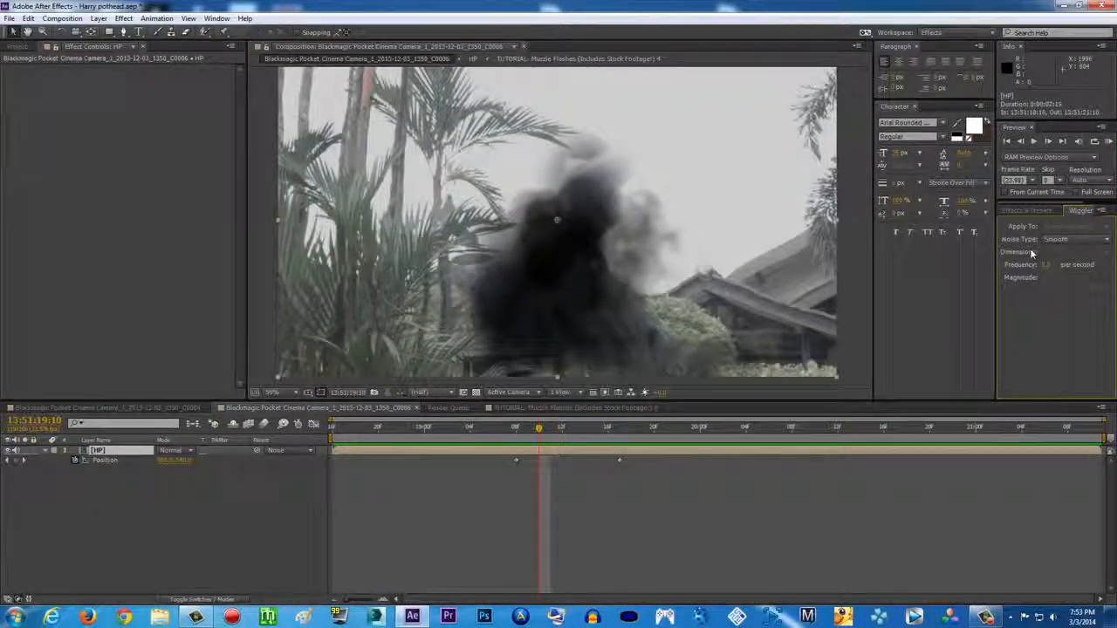
# - Wiggle the spatial path between both HP Position keyframes with smooth noise, all dimensions independent, a frequency of about 19 per second and a raised magnitude
pyautogui.moveTo(496, 482); pyautogui.dragTo(647, 458)
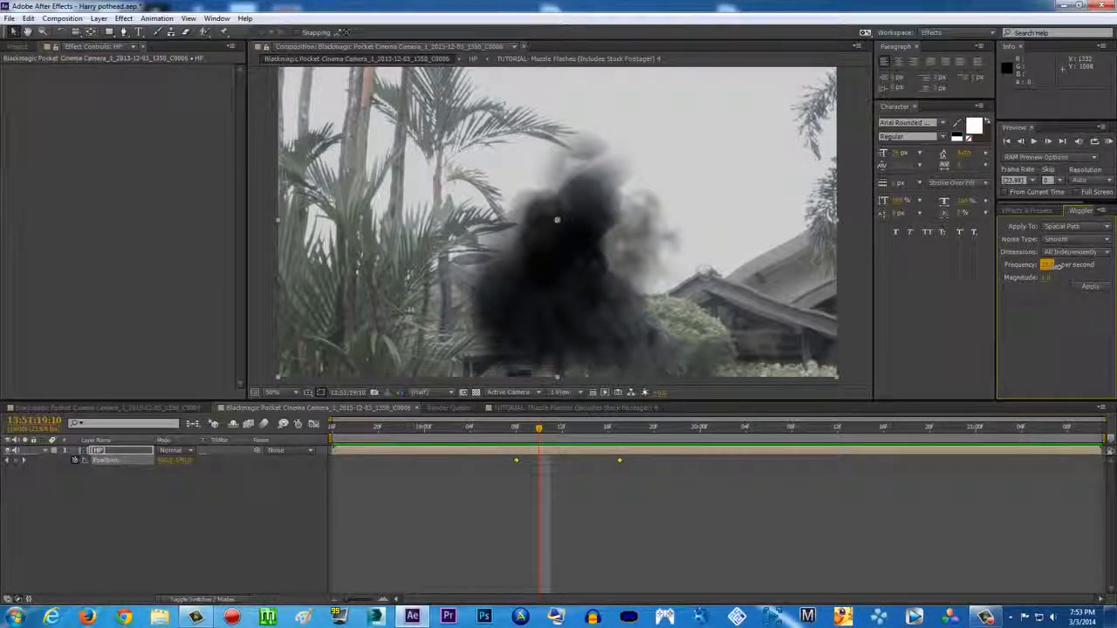
pyautogui.click(1046, 276)
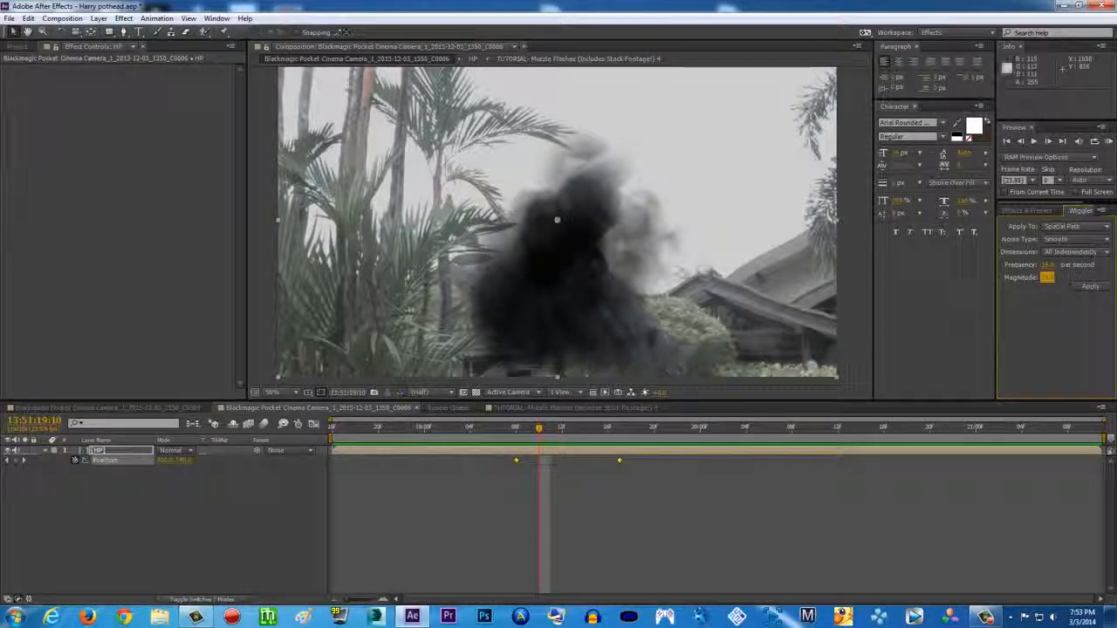
pyautogui.click(1091, 287)
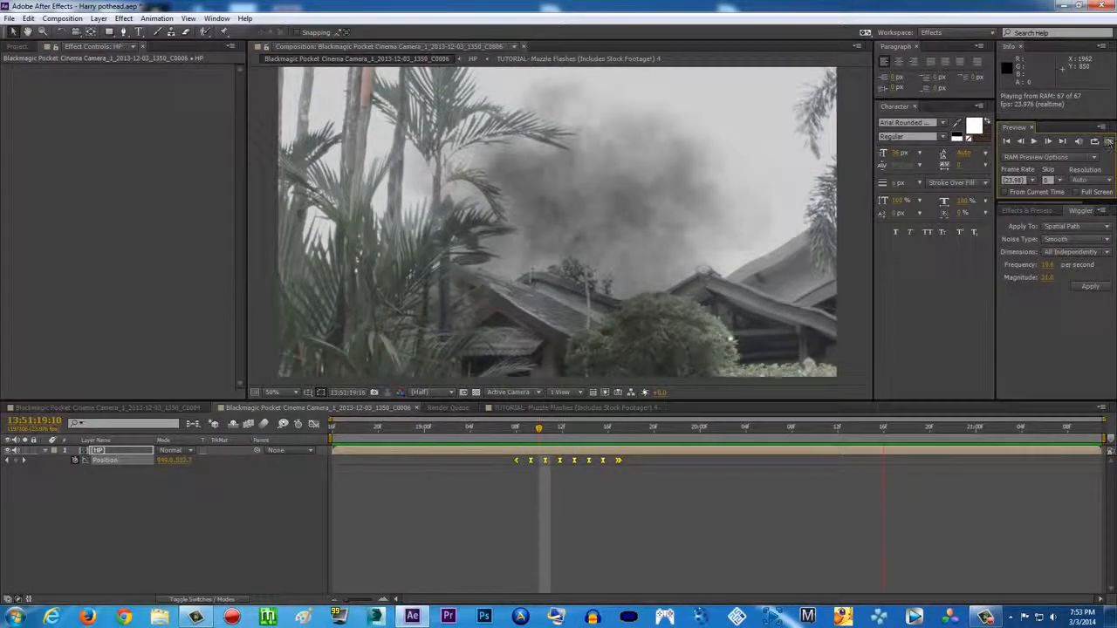
# - Apply Motion Tile to the HP layer, enlarge its Output Width and Output Height, enable Mirror Edges, and preview the shake
pyautogui.moveTo(536, 430); pyautogui.dragTo(552, 429)
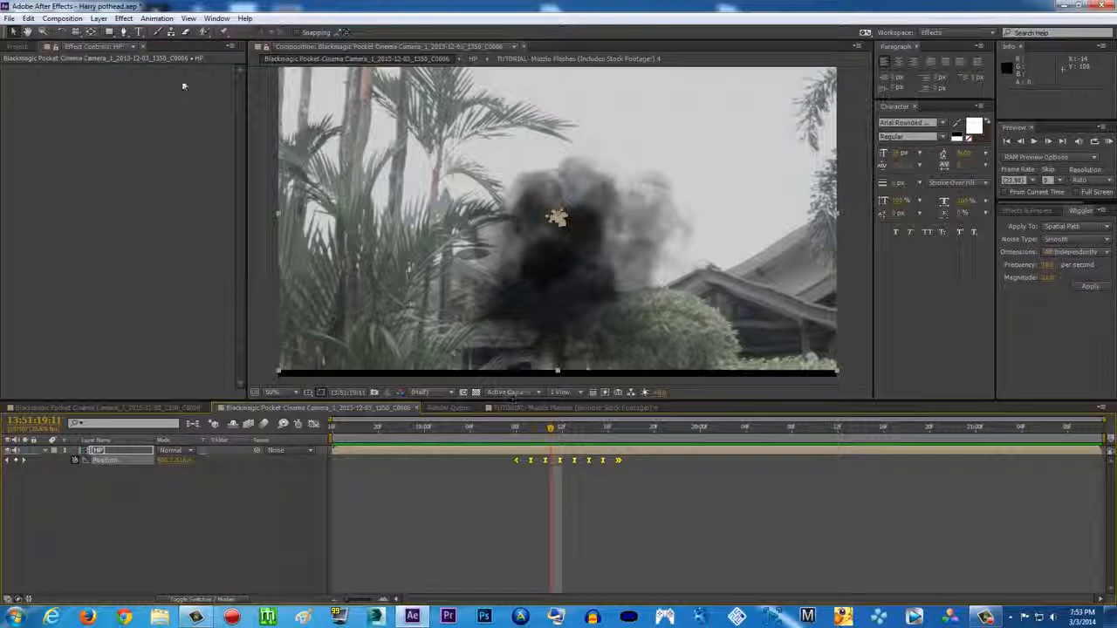
pyautogui.click(123, 18)
pyautogui.moveTo(227, 100)
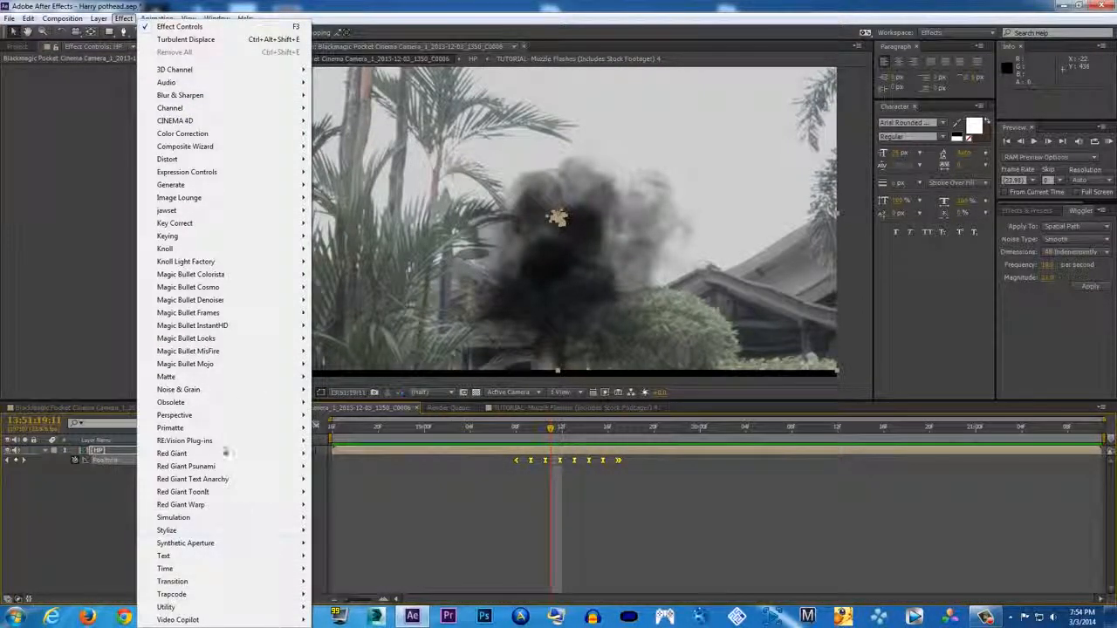
pyautogui.moveTo(218, 534)
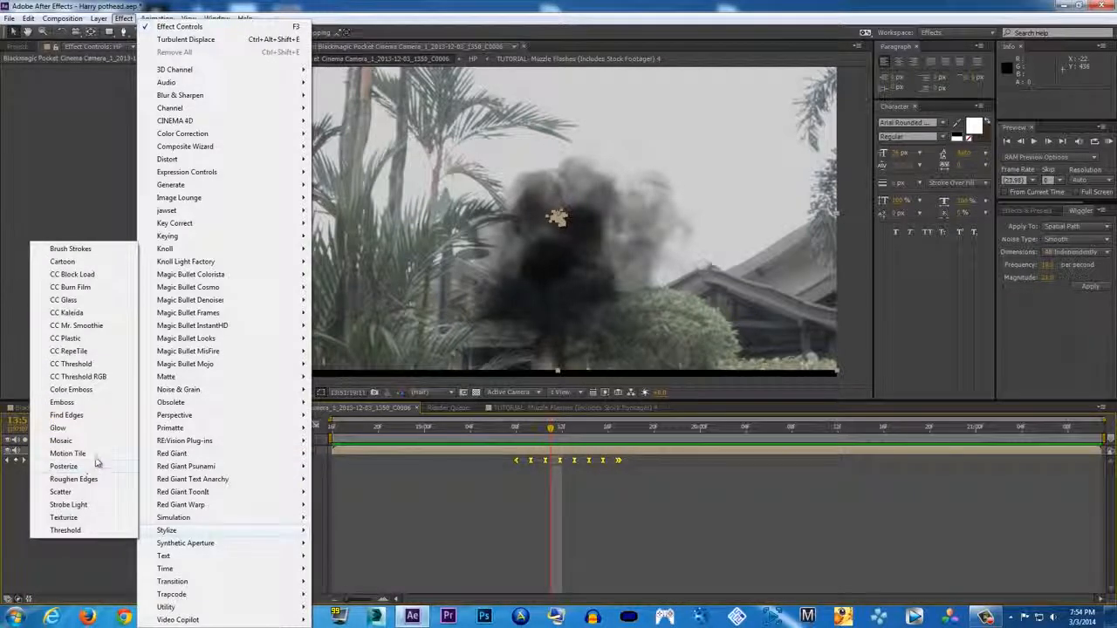
pyautogui.click(87, 454)
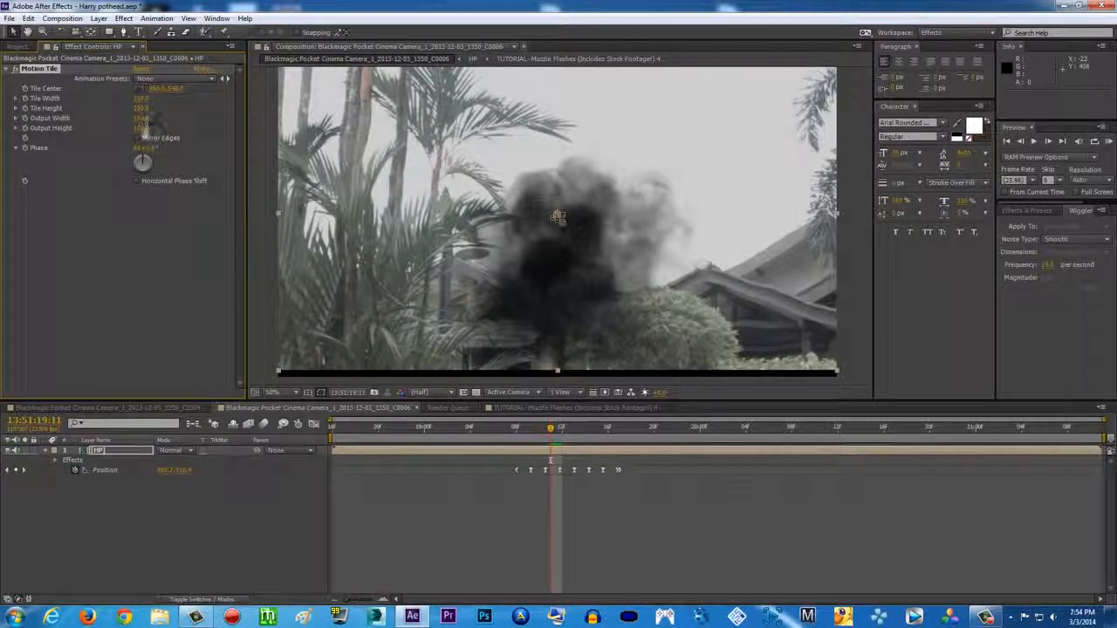
pyautogui.moveTo(143, 128); pyautogui.dragTo(157, 128)
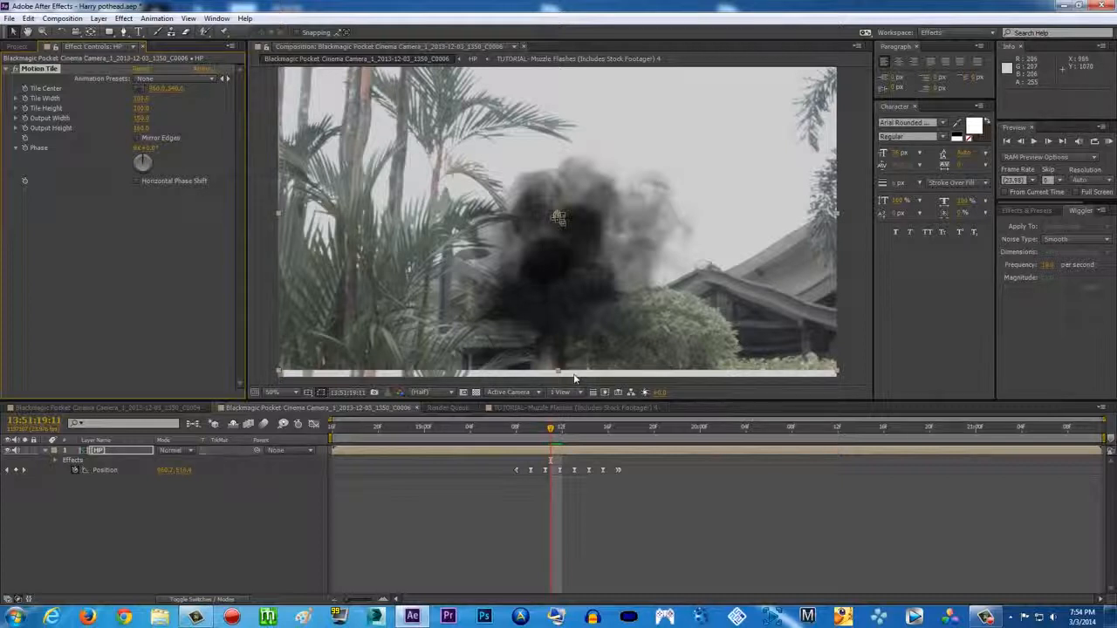
pyautogui.click(136, 138)
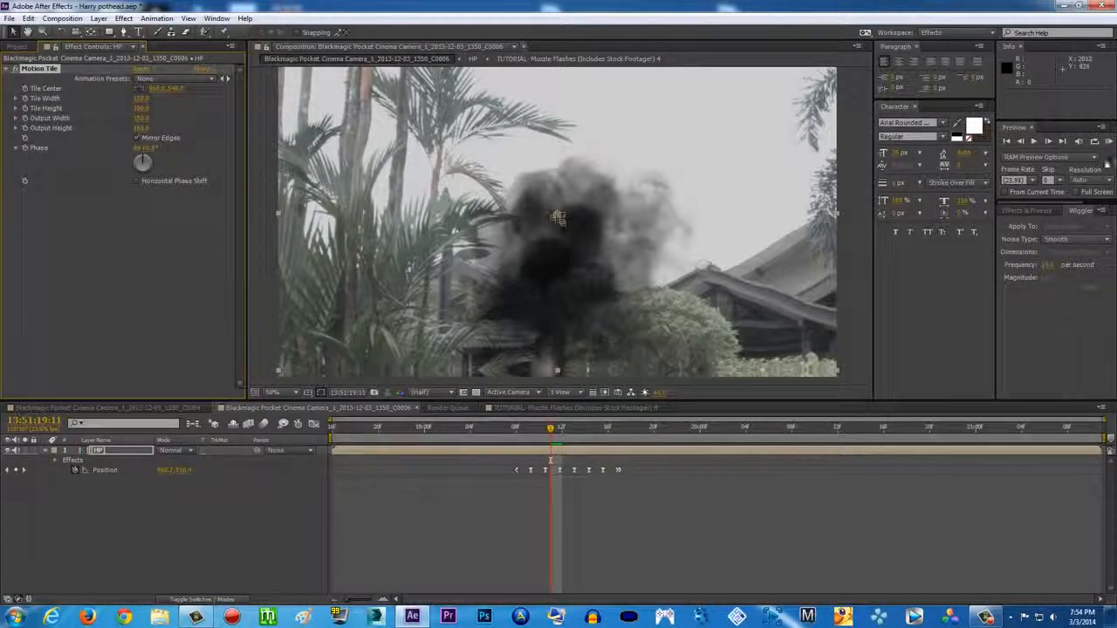
pyautogui.click(1108, 143)
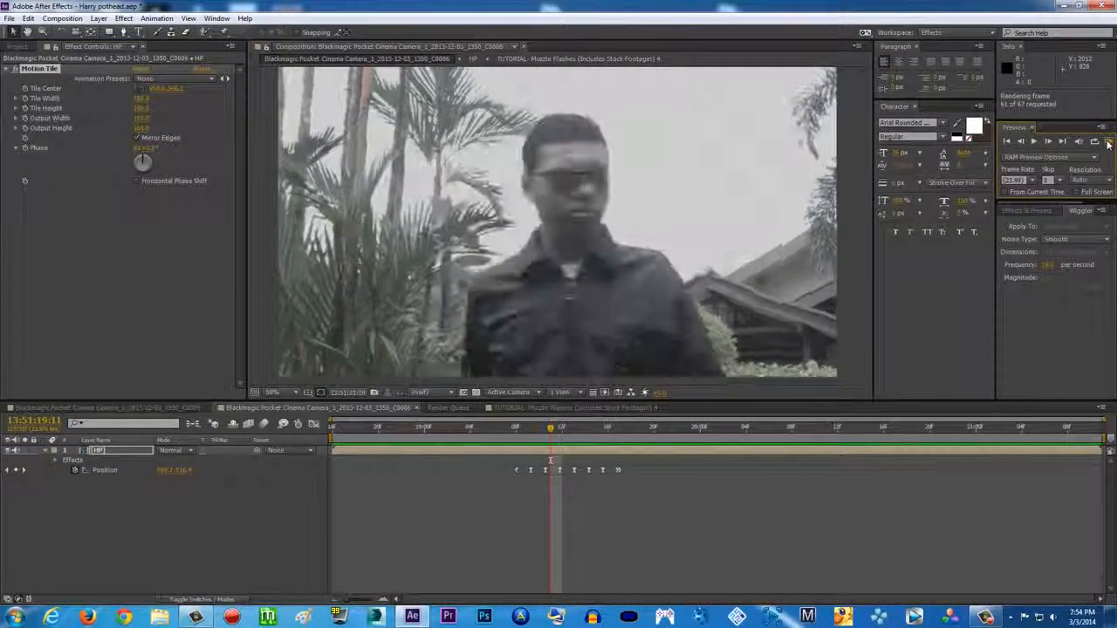
# - Enable motion blur for the composition and the HP layer, and preview the blurred shake
pyautogui.moveTo(548, 428)
pyautogui.mouseDown()
pyautogui.moveTo(498, 429)
pyautogui.moveTo(562, 429)
pyautogui.mouseUp()
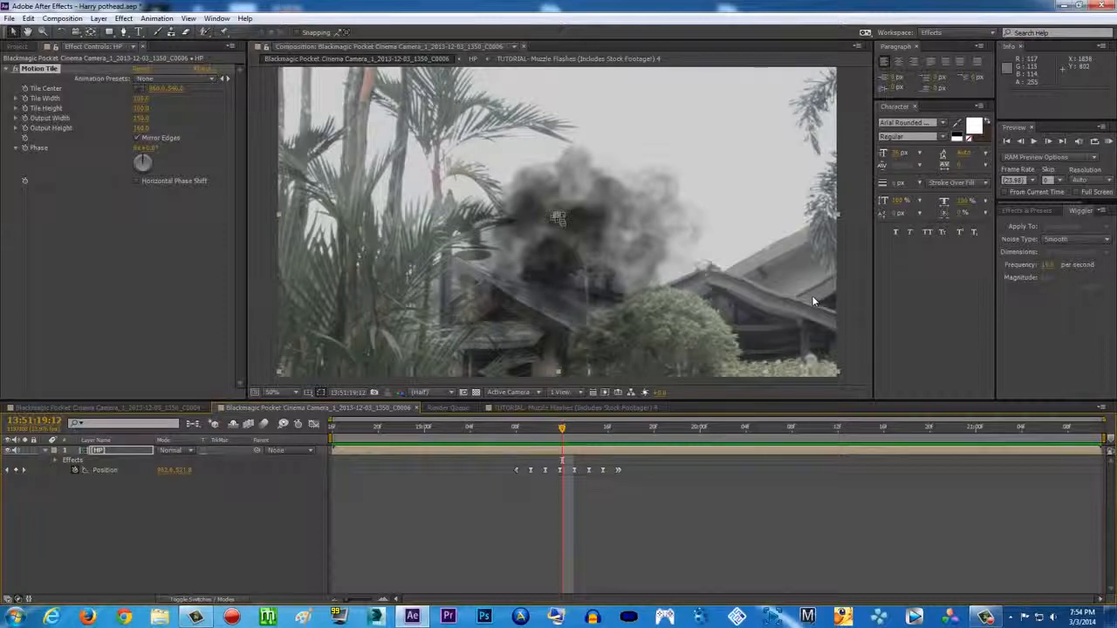
pyautogui.press('pageup')
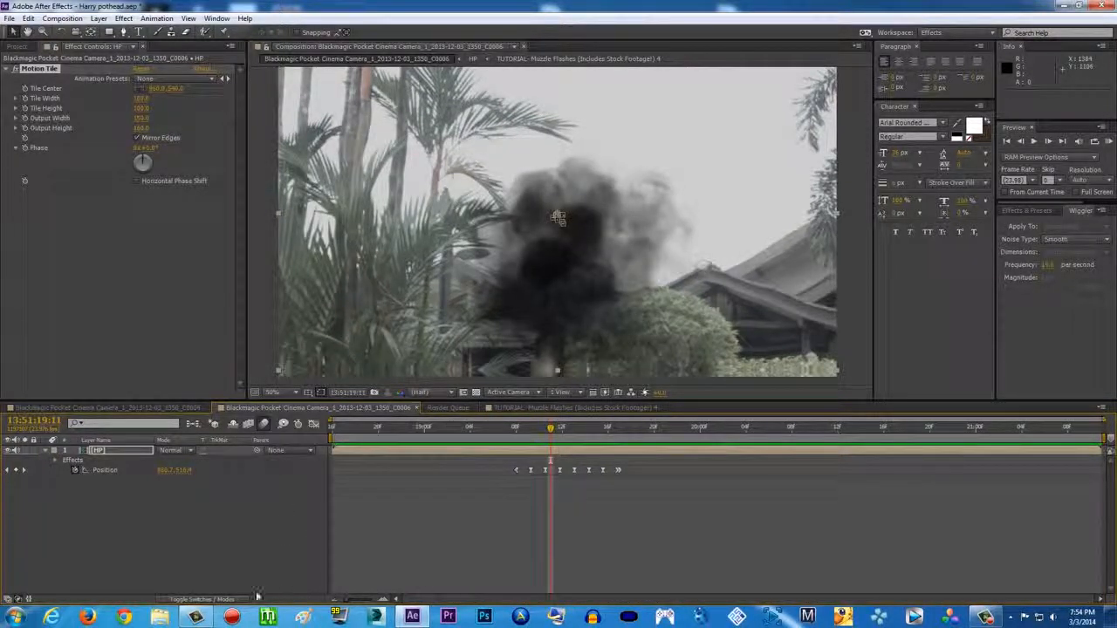
pyautogui.click(221, 601)
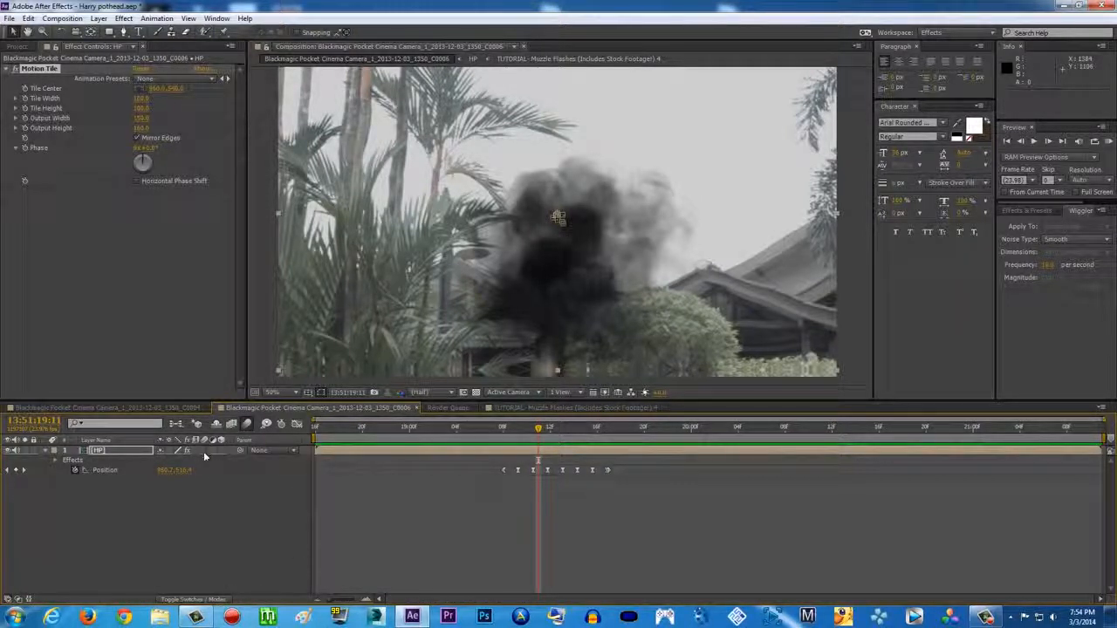
pyautogui.moveTo(537, 427); pyautogui.dragTo(573, 427)
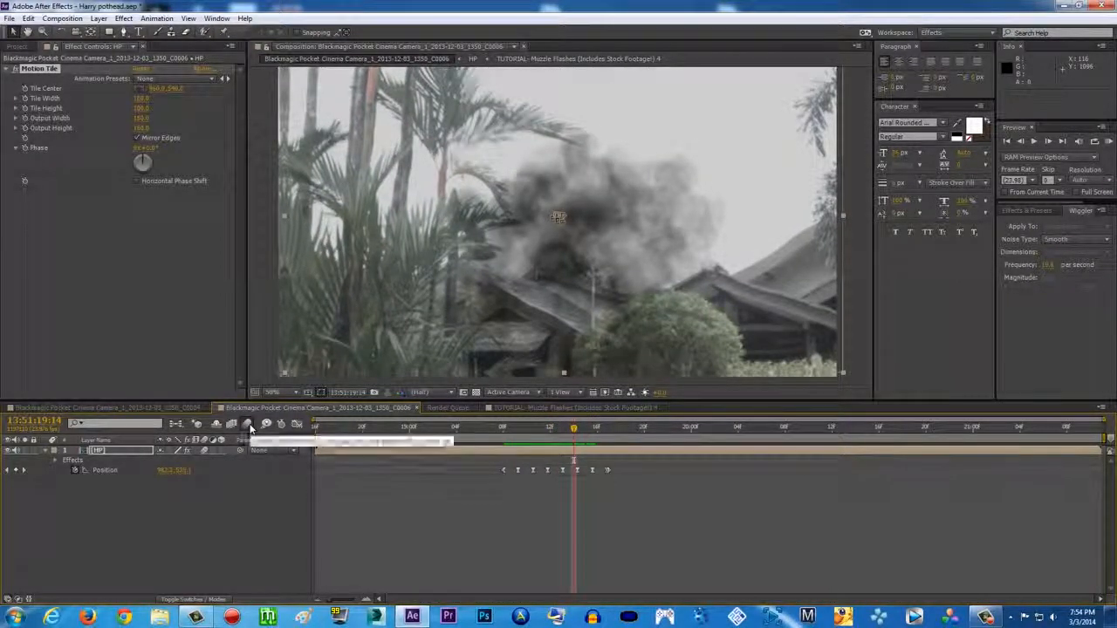
pyautogui.click(1108, 142)
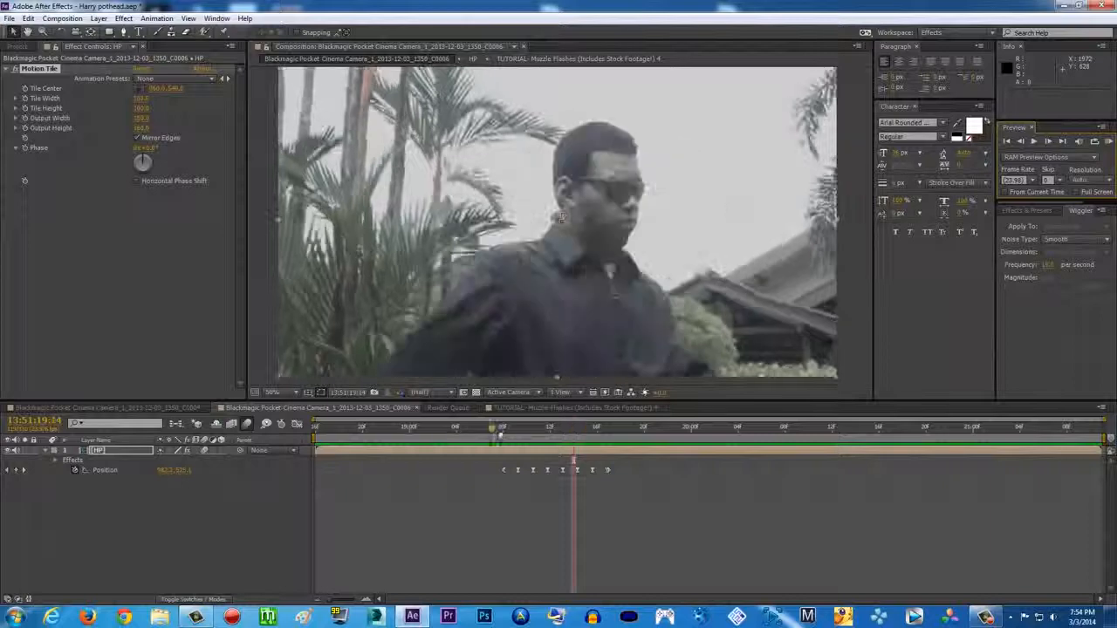
pyautogui.click(603, 429)
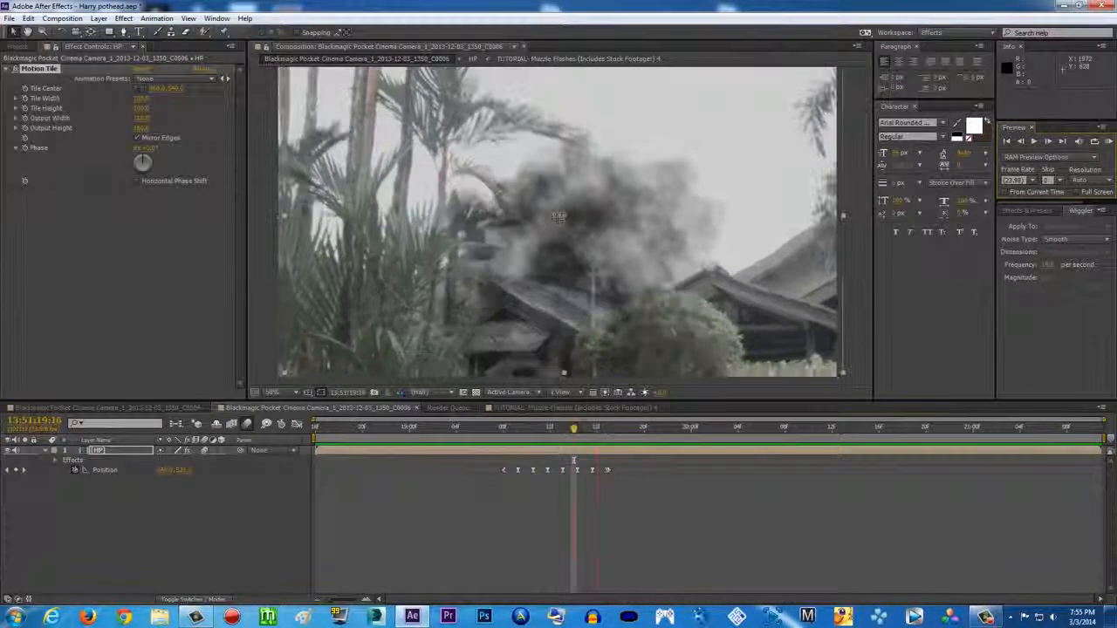
# - Compare the C0004 and C0006 compositions by scrubbing through the smoke disappearance in each
pyautogui.click(175, 409)
pyautogui.moveTo(460, 430); pyautogui.dragTo(387, 432)
pyautogui.click(390, 410)
pyautogui.moveTo(521, 424)
pyautogui.mouseDown()
pyautogui.moveTo(479, 428)
pyautogui.moveTo(547, 437)
pyautogui.moveTo(526, 431)
pyautogui.mouseUp()
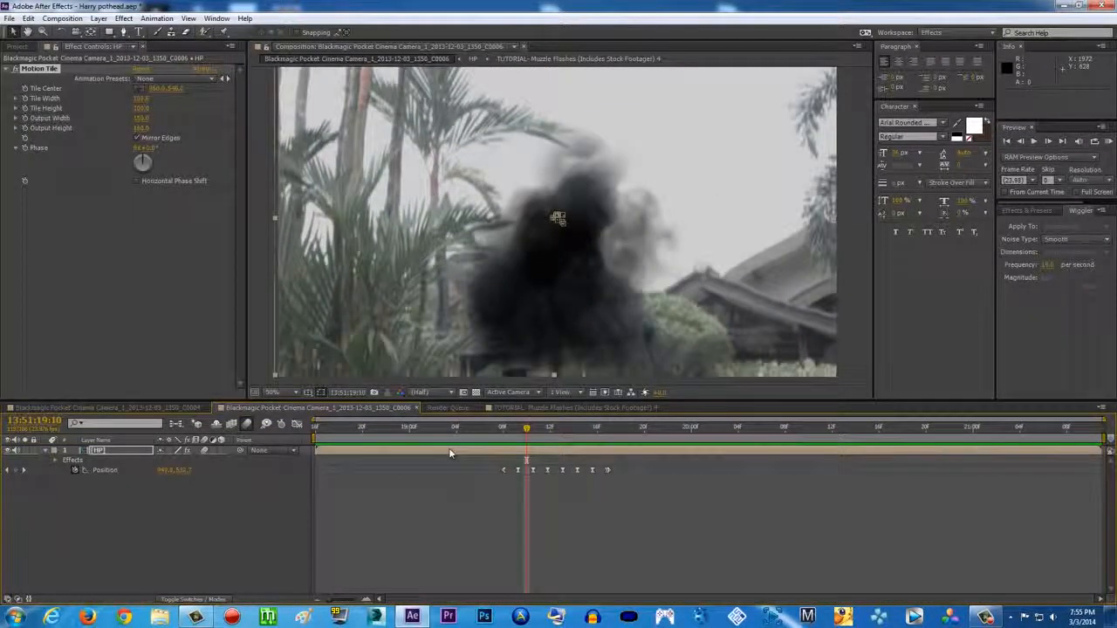
pyautogui.click(523, 408)
pyautogui.click(343, 409)
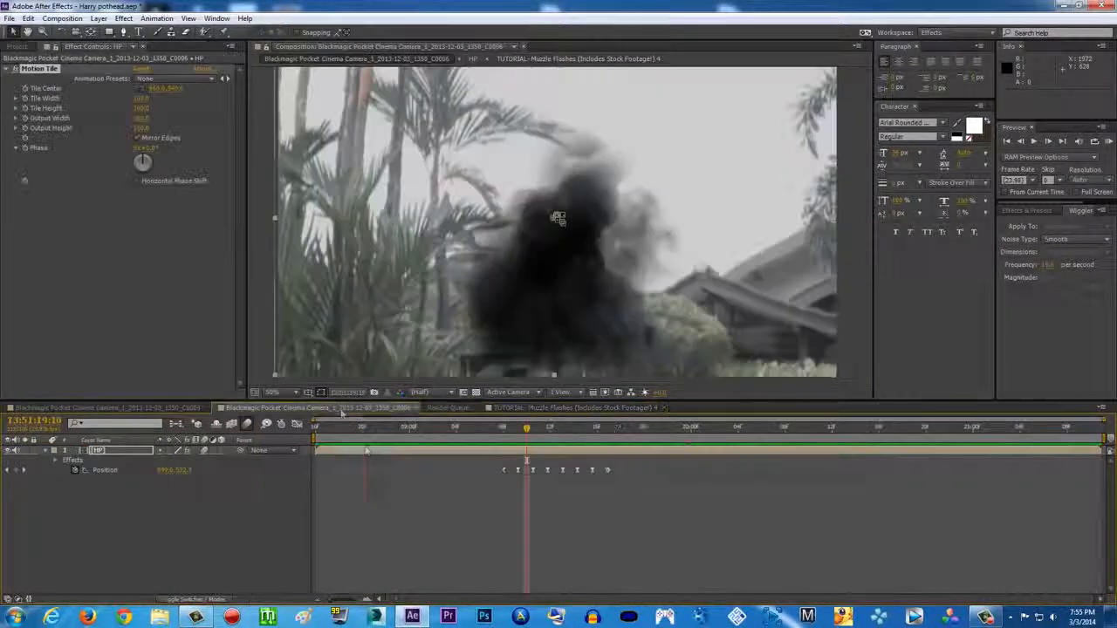
pyautogui.doubleClick(368, 454)
# - In the C0004 composition, enable Radial Blur on Adjustment Layer 3, compare the smoke frames with and without it, and fit the view
pyautogui.click(149, 408)
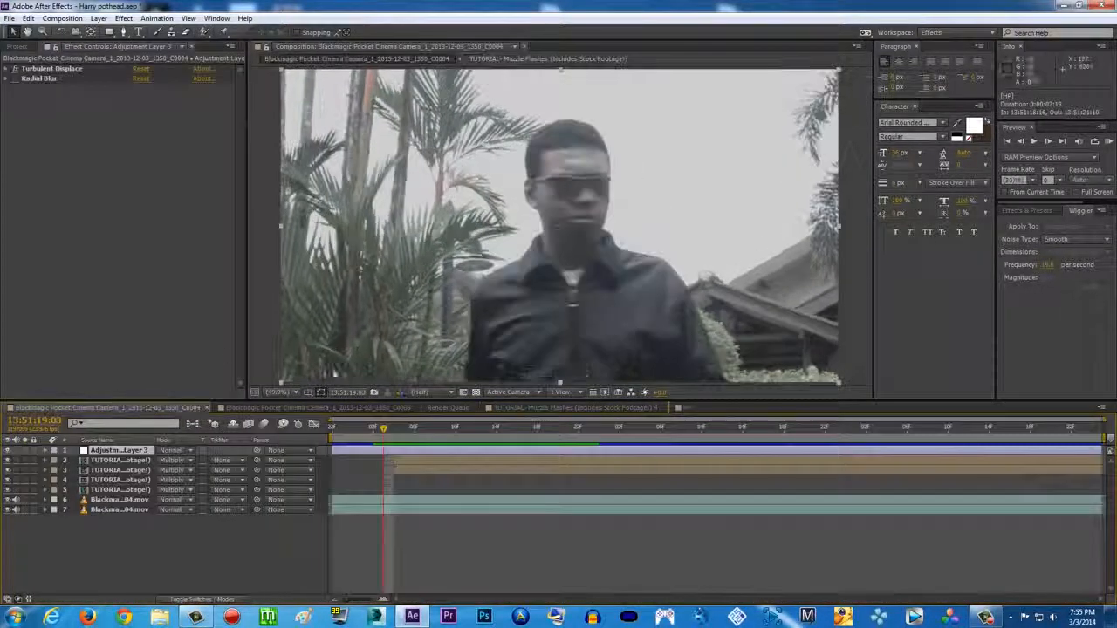
pyautogui.moveTo(406, 434); pyautogui.dragTo(466, 432)
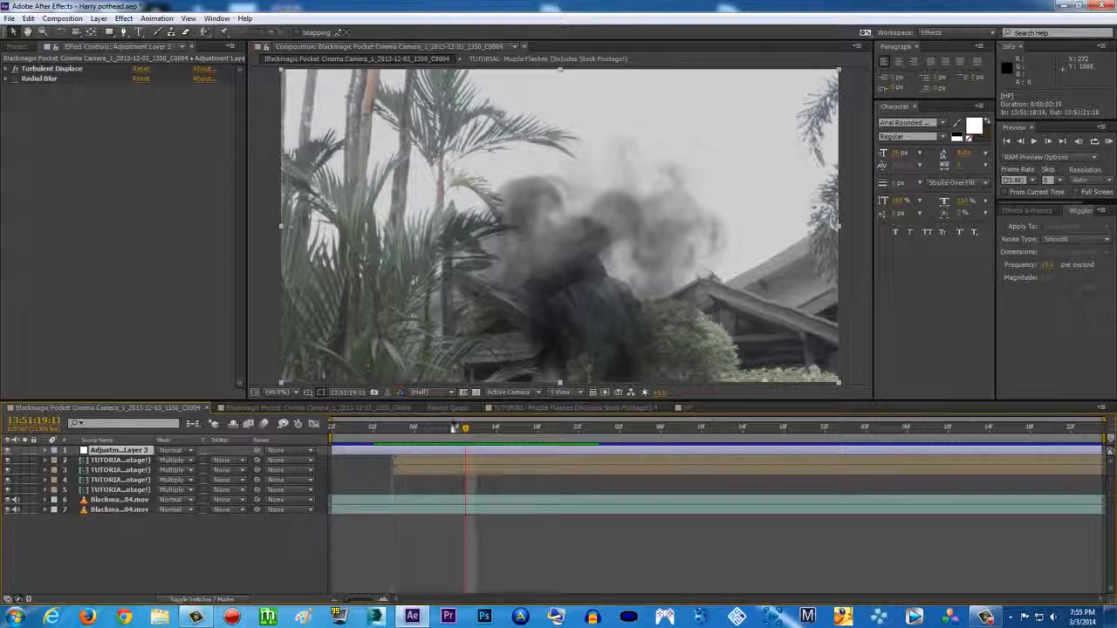
pyautogui.click(15, 78)
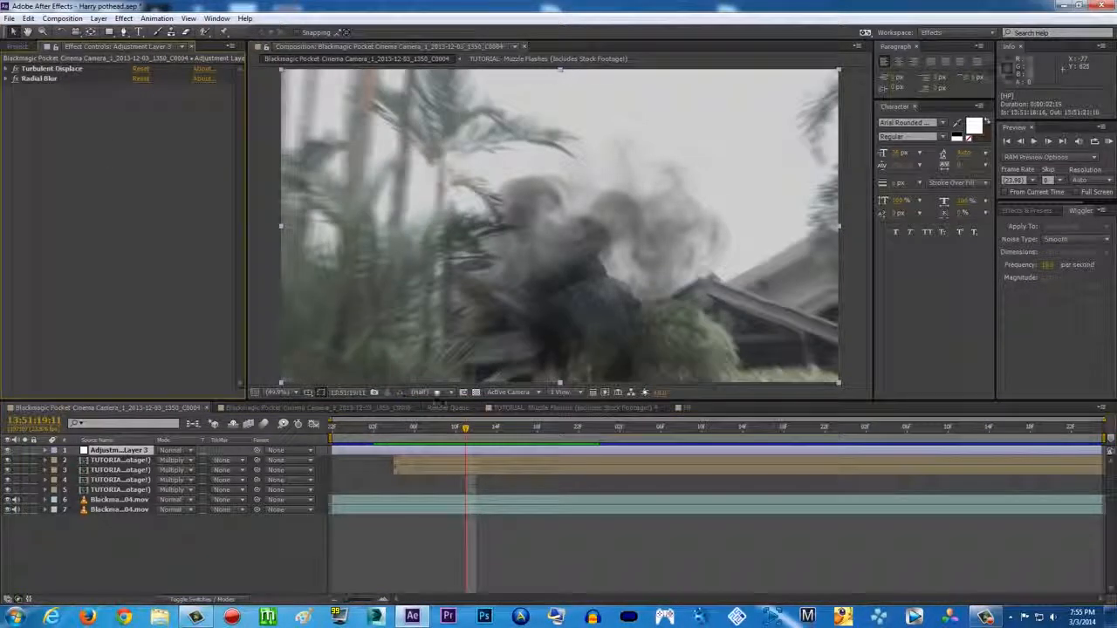
pyautogui.moveTo(443, 433)
pyautogui.mouseDown()
pyautogui.moveTo(402, 428)
pyautogui.moveTo(454, 430)
pyautogui.mouseUp()
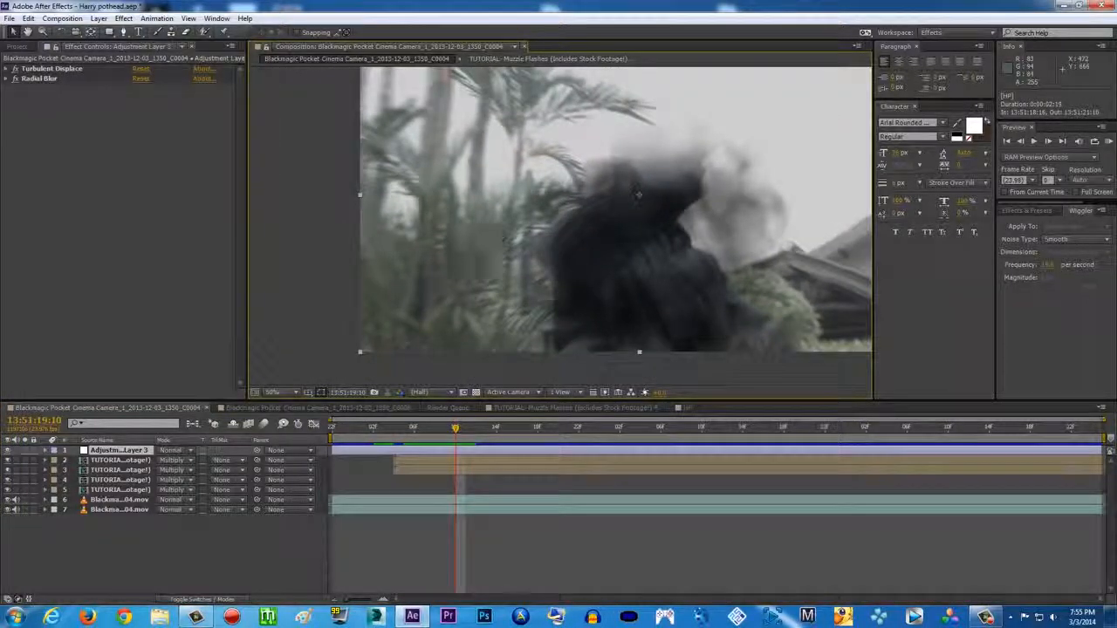
pyautogui.scroll(2, 426, 258)
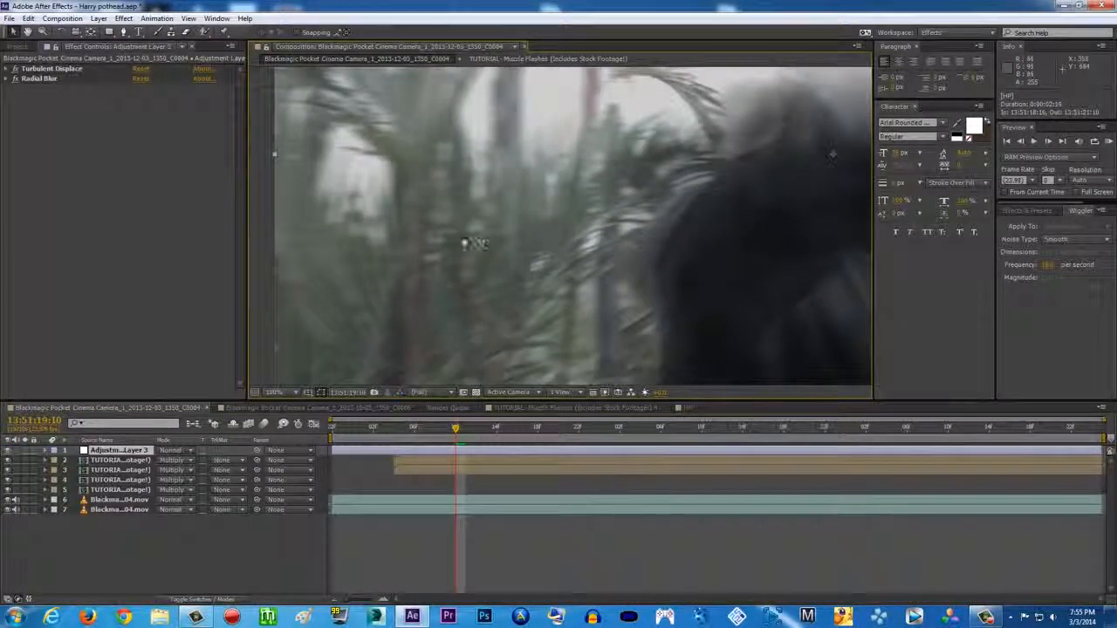
pyautogui.click(15, 79)
pyautogui.click(15, 79)
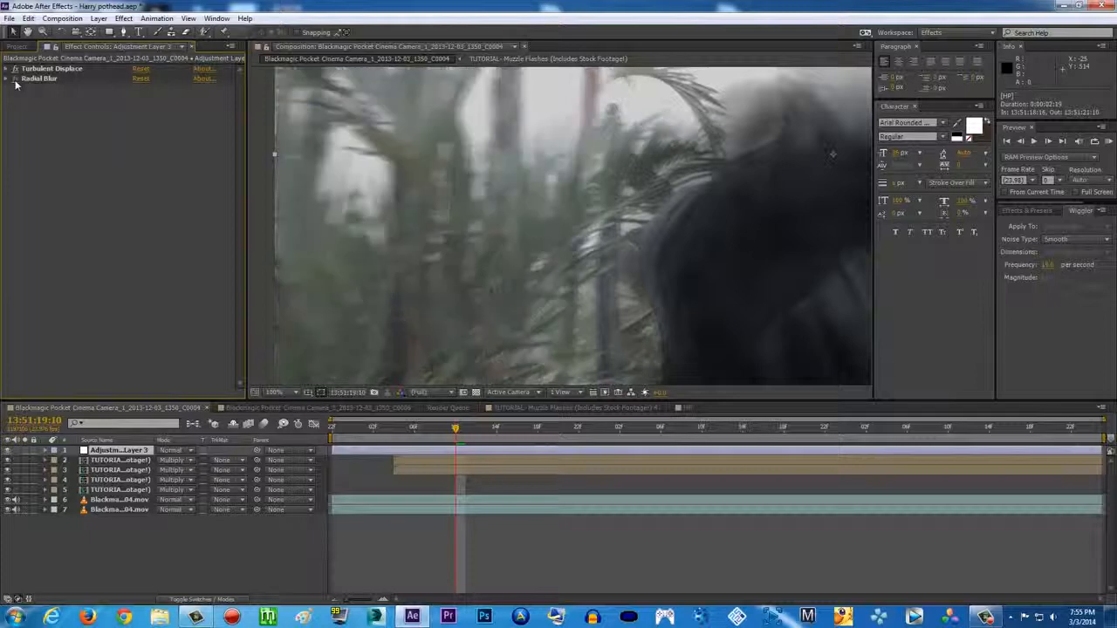
pyautogui.scroll(-1, 424, 240)
pyautogui.click(274, 391)
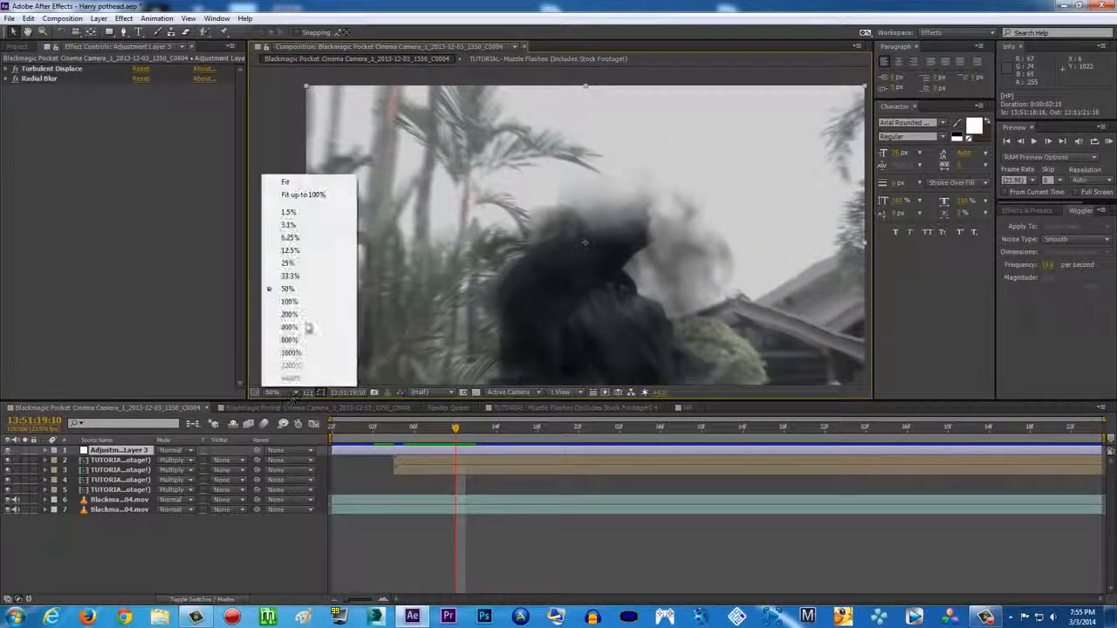
pyautogui.click(314, 198)
pyautogui.click(380, 422)
pyautogui.moveTo(378, 427); pyautogui.dragTo(497, 431)
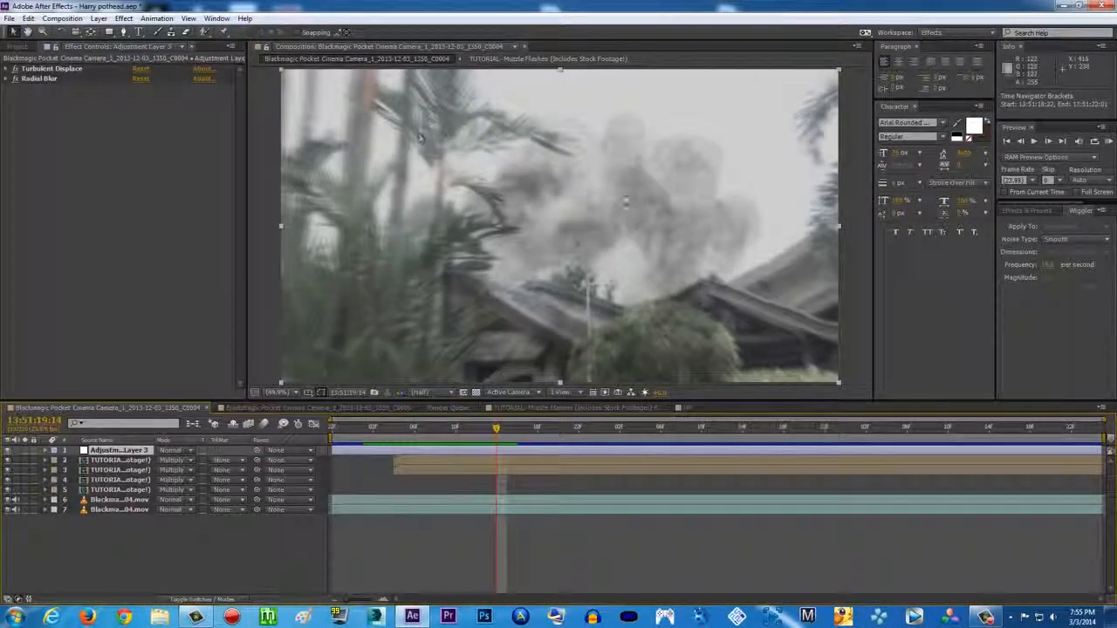
# - Open the HP precomposition from the C0006 composition and scrub to 13:51:19:09, where the smoke covers the man
pyautogui.click(260, 408)
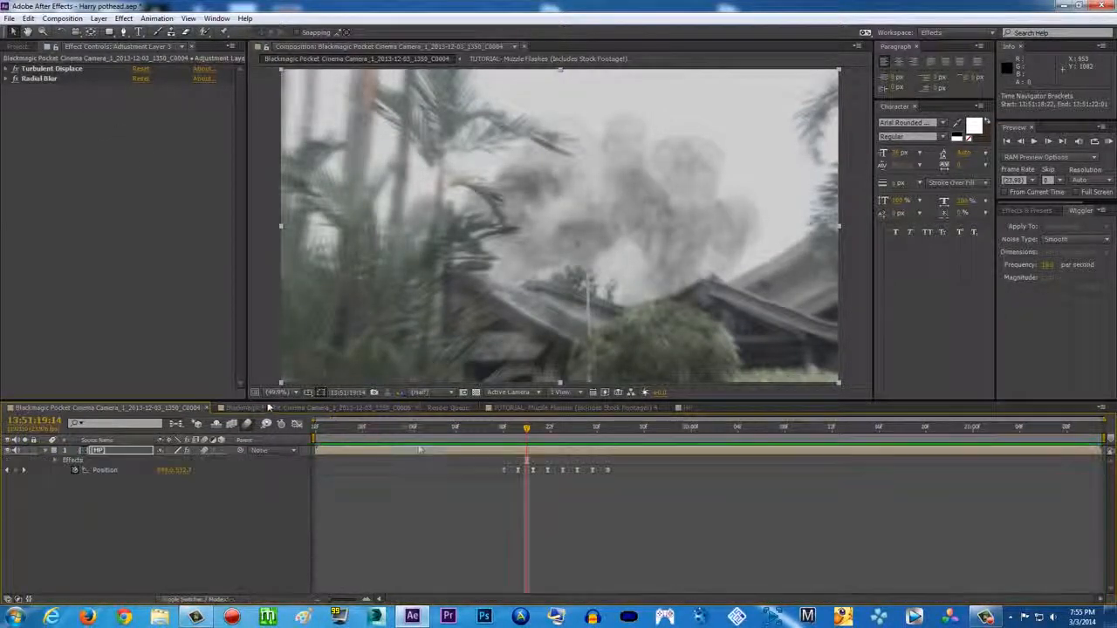
pyautogui.click(567, 407)
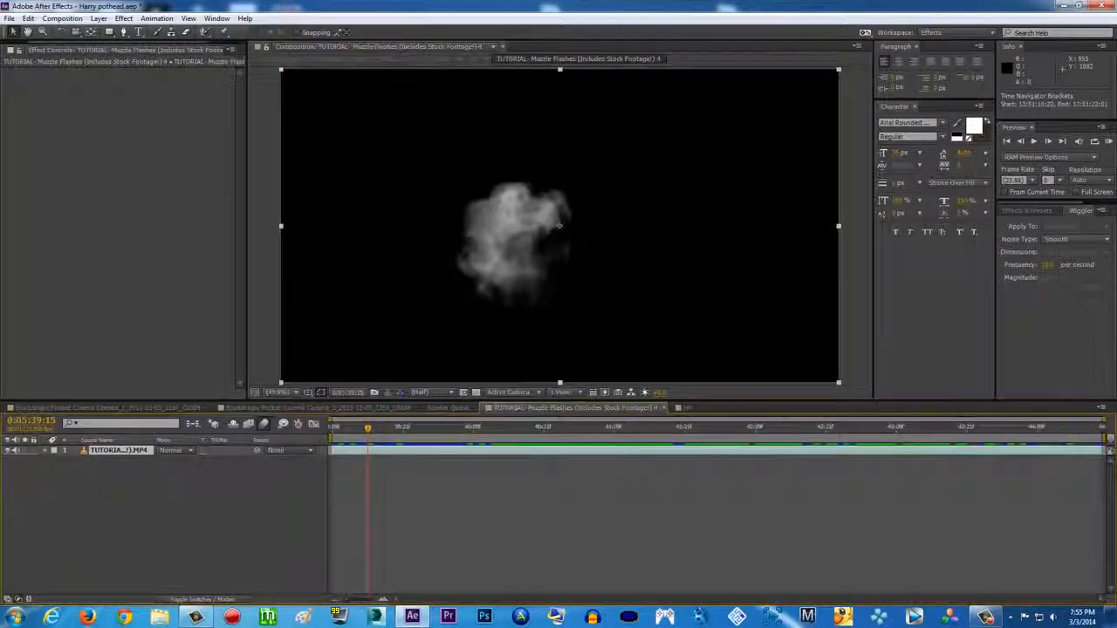
pyautogui.click(349, 408)
pyautogui.doubleClick(382, 452)
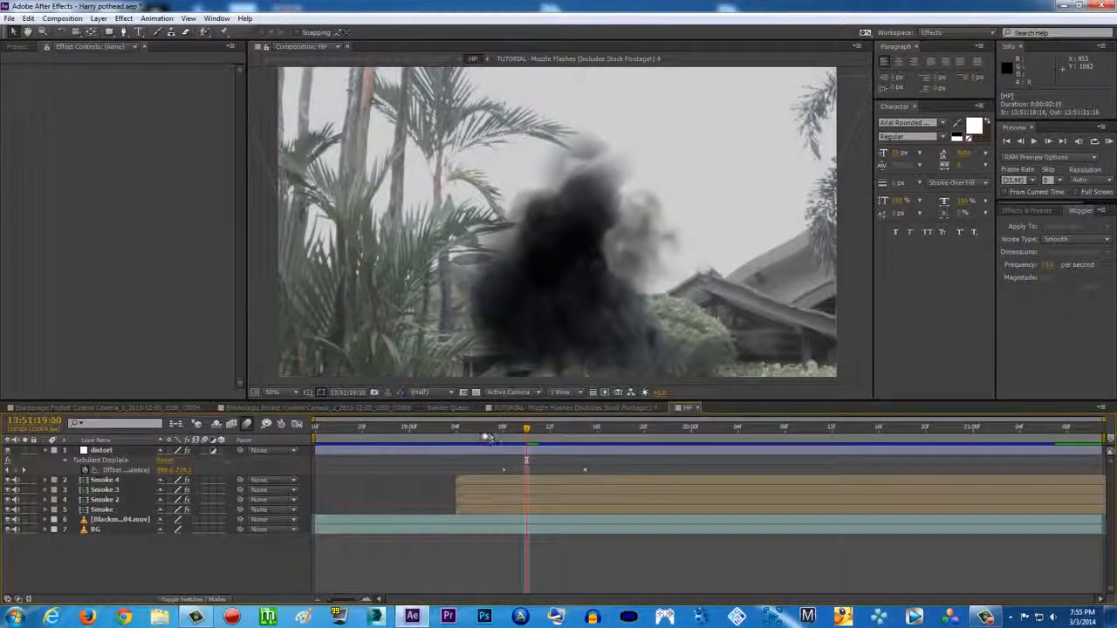
pyautogui.click(467, 429)
pyautogui.moveTo(465, 433); pyautogui.dragTo(515, 430)
# - Find the Radial Blur effect and apply it to the distort adjustment layer
pyautogui.click(101, 450)
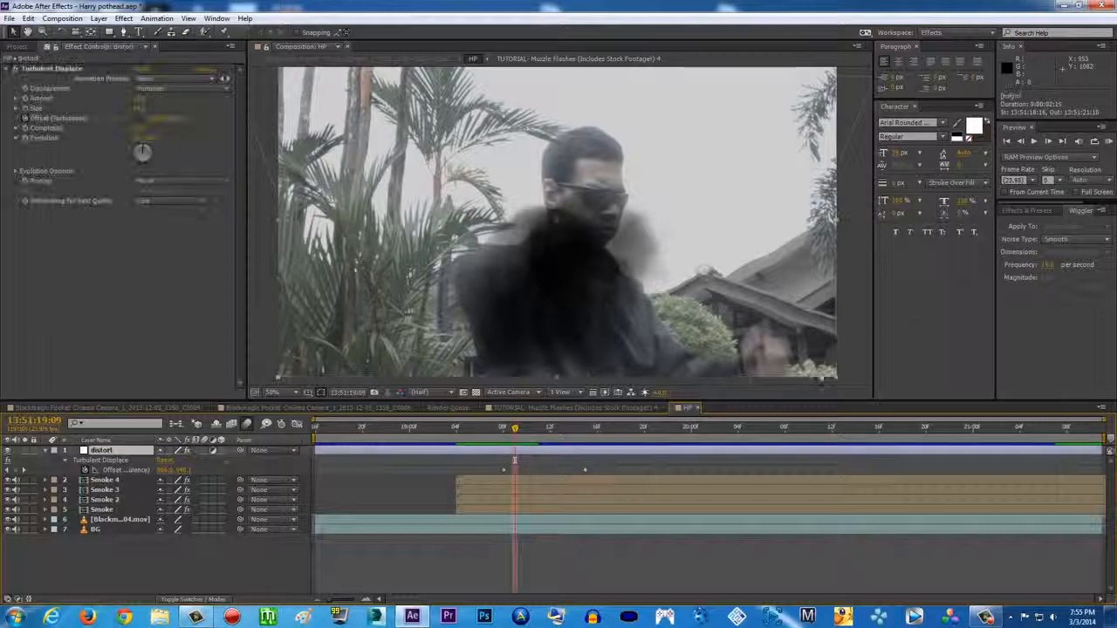
pyautogui.click(1032, 212)
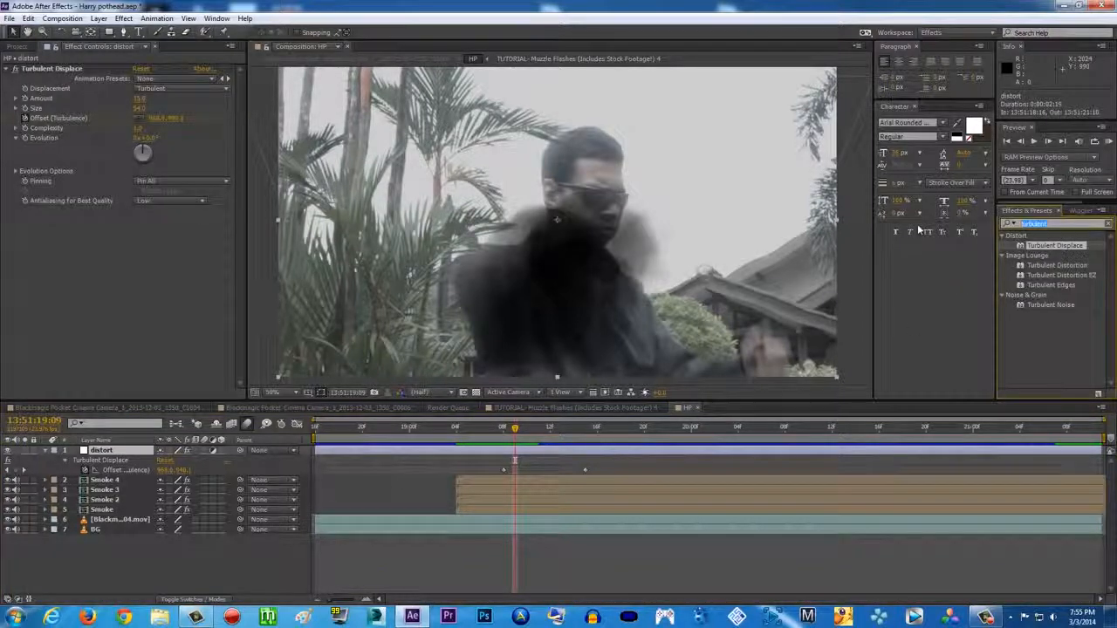
pyautogui.write('radial blur')
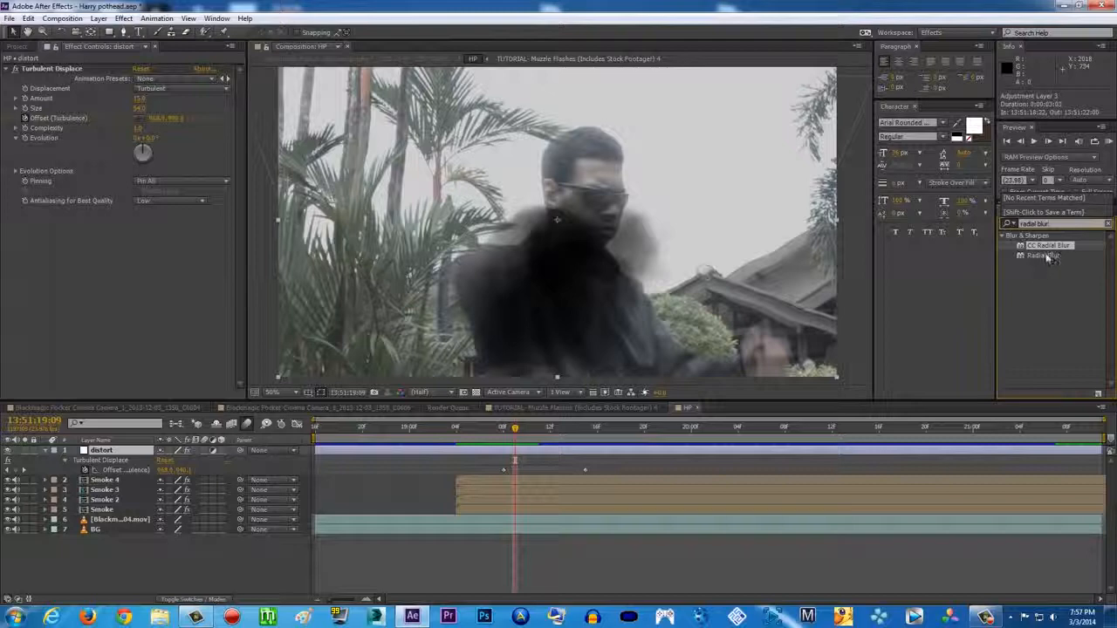
pyautogui.click(1034, 257)
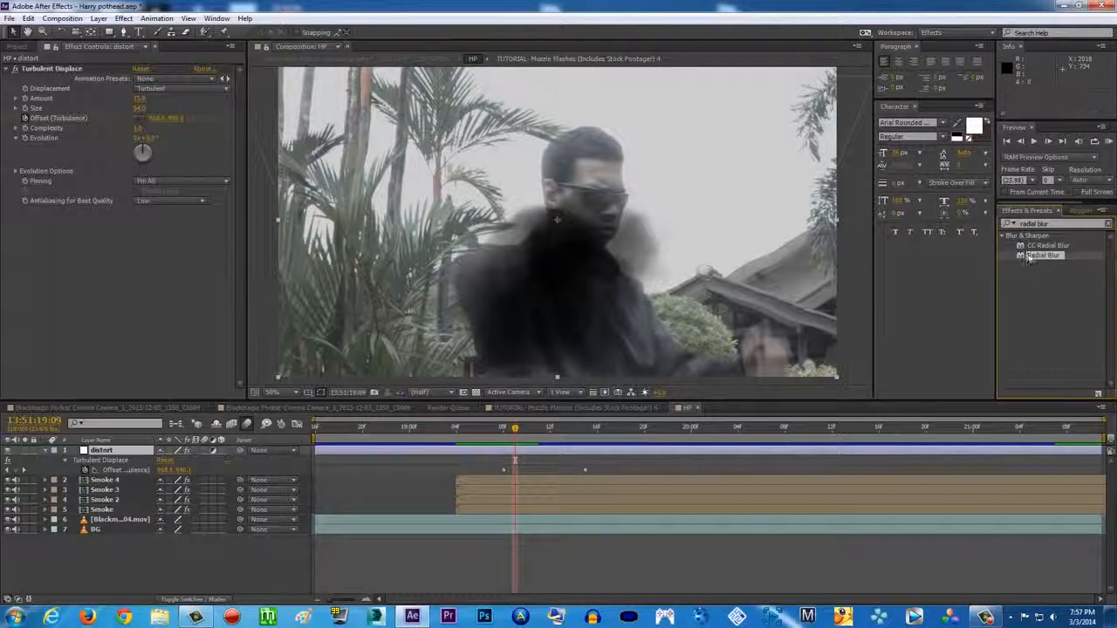
pyautogui.moveTo(523, 465); pyautogui.dragTo(521, 463)
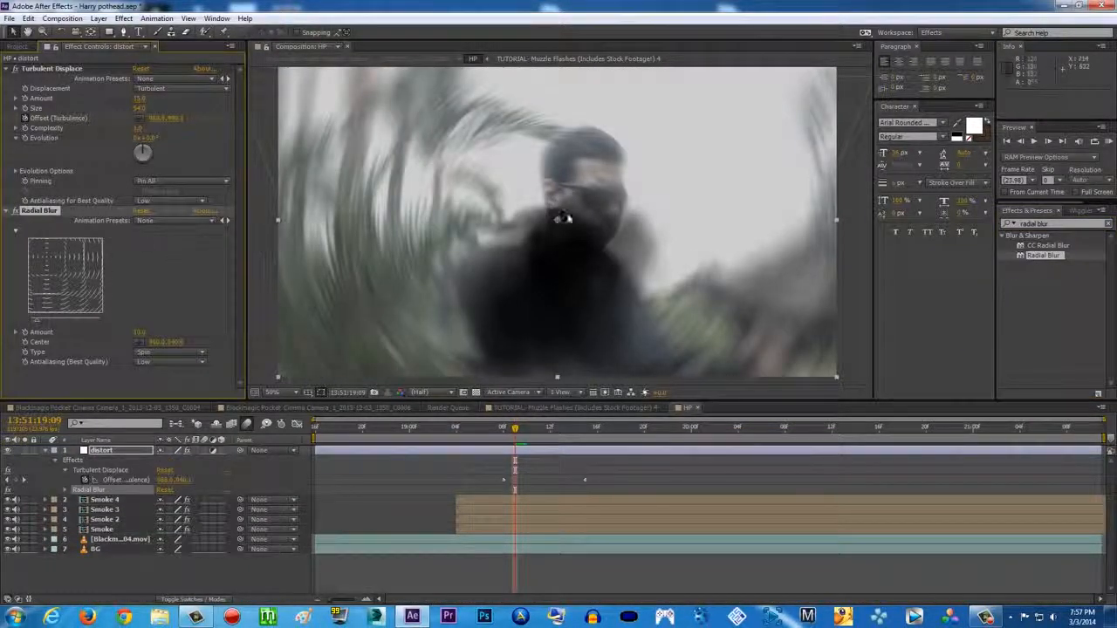
# - Center the Radial Blur at about 956, 539, set its Amount to about 12 and its Type to Zoom
pyautogui.moveTo(57, 271)
pyautogui.mouseDown()
pyautogui.moveTo(75, 292)
pyautogui.moveTo(68, 280)
pyautogui.mouseUp()
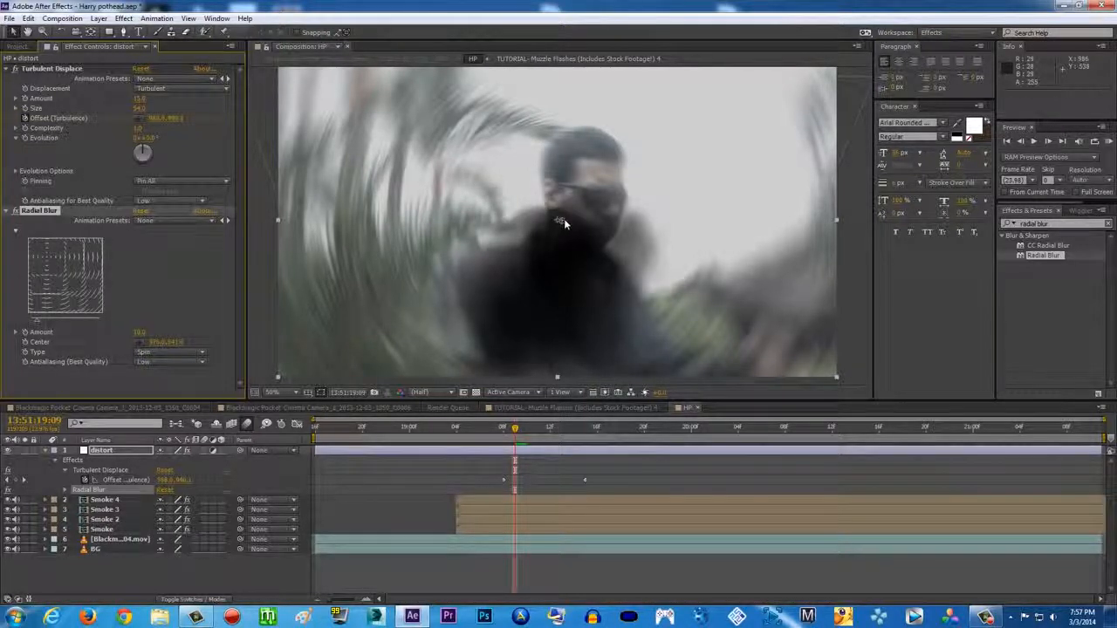
pyautogui.click(558, 218)
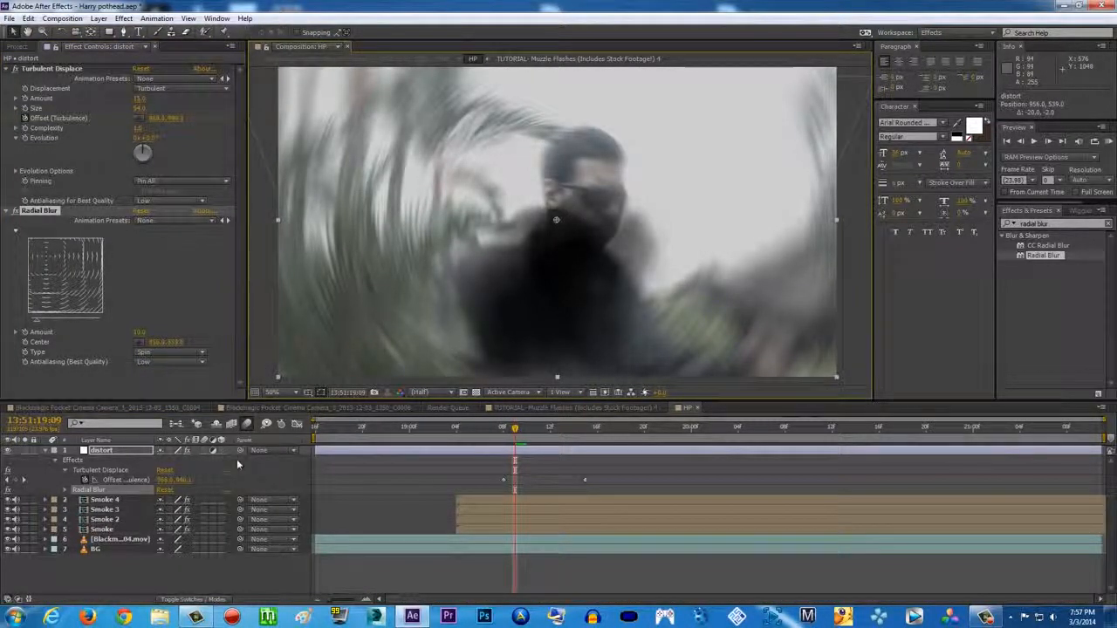
pyautogui.moveTo(142, 335); pyautogui.dragTo(133, 335)
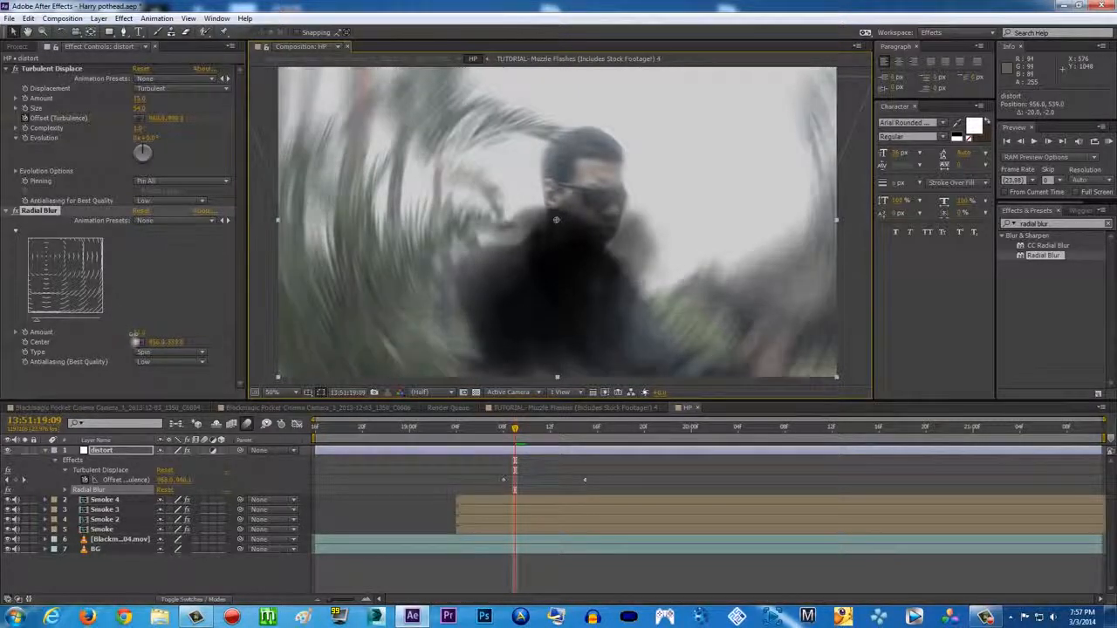
pyautogui.click(199, 353)
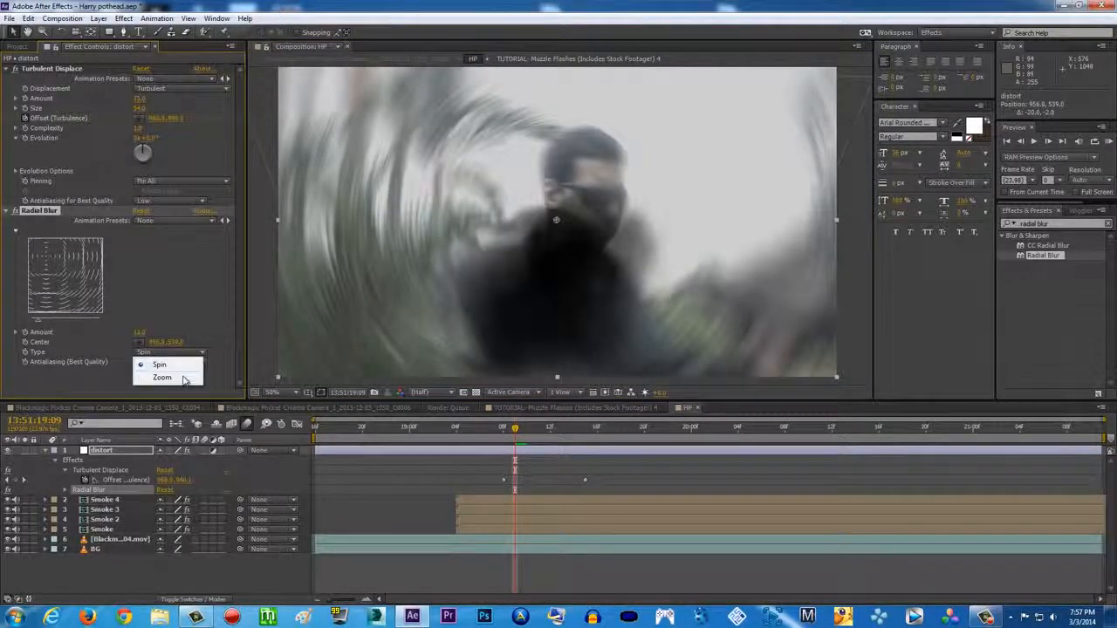
pyautogui.click(163, 377)
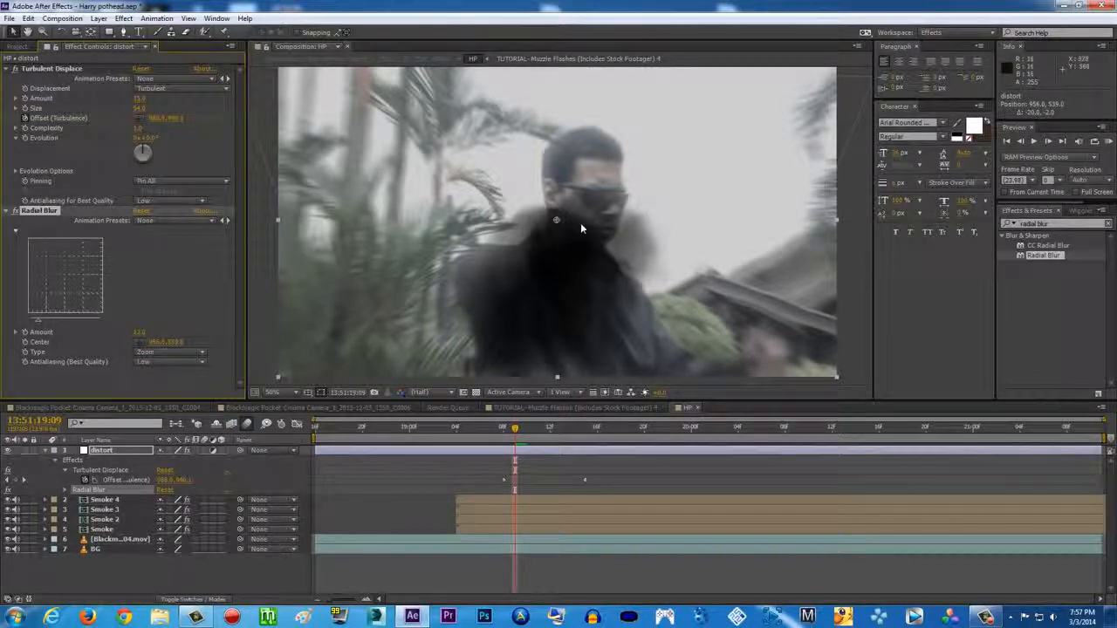
# - Keyframe the Radial Blur Amount at 13:51:19:09, show only the keyframed properties, and lower the Amount at 13:51:19:08
pyautogui.click(505, 430)
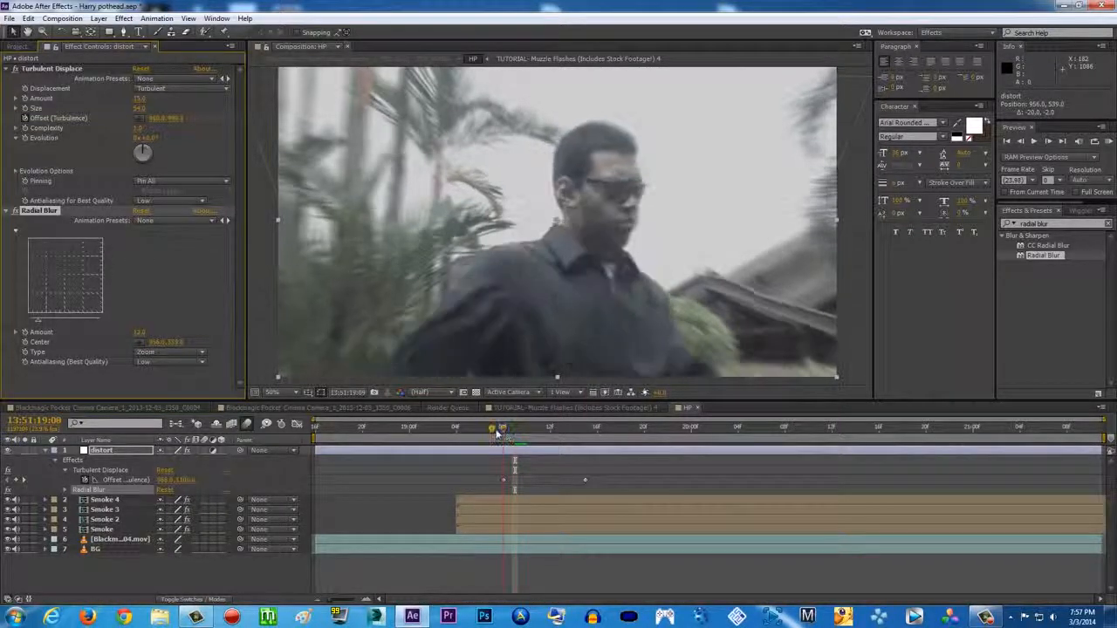
pyautogui.moveTo(507, 432); pyautogui.dragTo(512, 431)
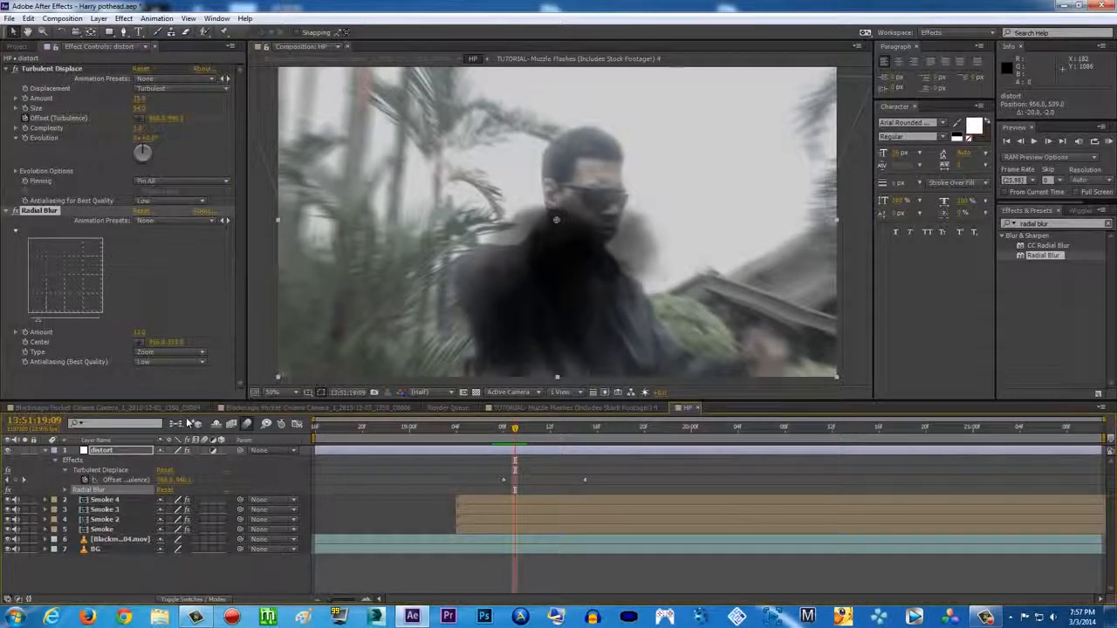
pyautogui.click(26, 332)
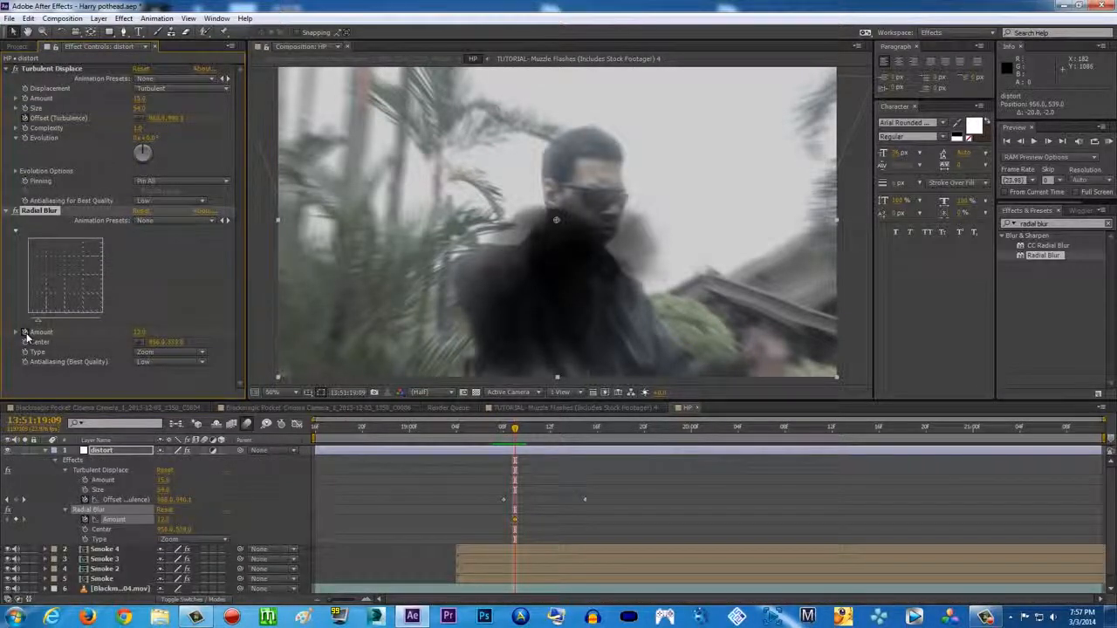
pyautogui.press('u')
pyautogui.press('u')
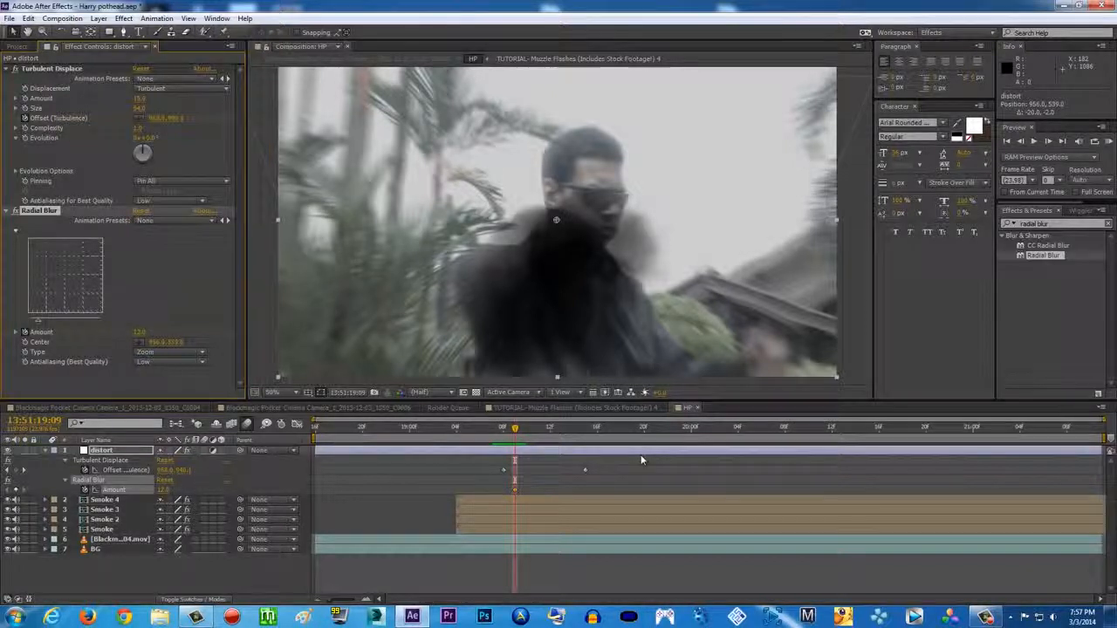
pyautogui.moveTo(514, 432); pyautogui.dragTo(504, 435)
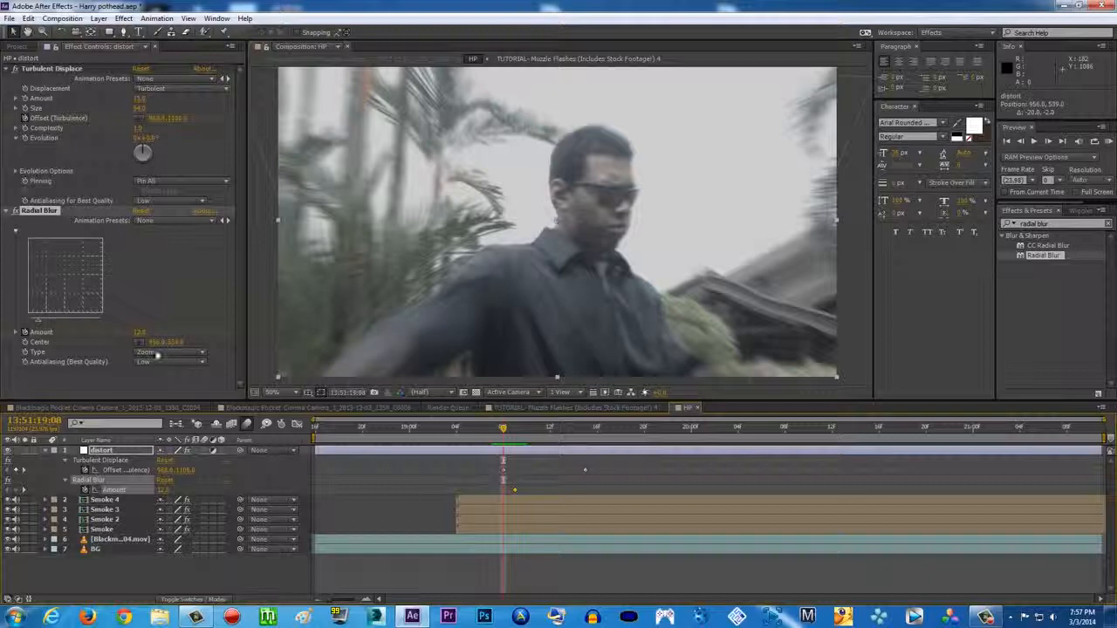
pyautogui.moveTo(140, 333); pyautogui.dragTo(128, 333)
# - Shift the peak Radial Blur Amount keyframe to 13:51:19:11, fade the Amount to 0 just past the last Turbulent Displace keyframe, and preview
pyautogui.moveTo(509, 433); pyautogui.dragTo(538, 431)
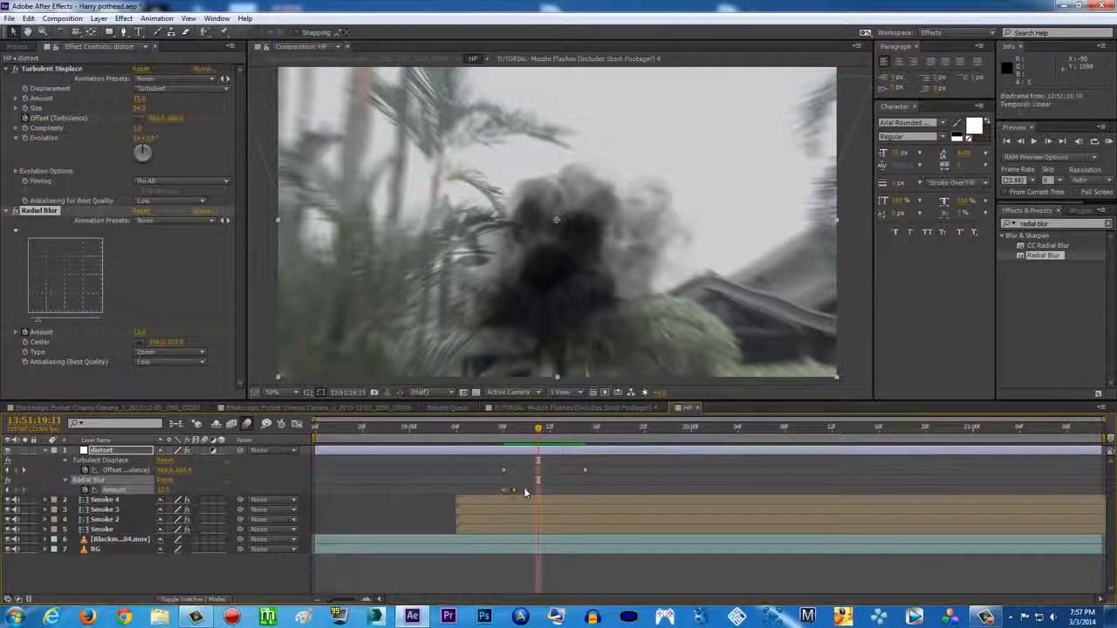
pyautogui.moveTo(511, 435); pyautogui.dragTo(615, 440)
pyautogui.moveTo(141, 333); pyautogui.dragTo(124, 333)
pyautogui.moveTo(495, 428); pyautogui.dragTo(541, 429)
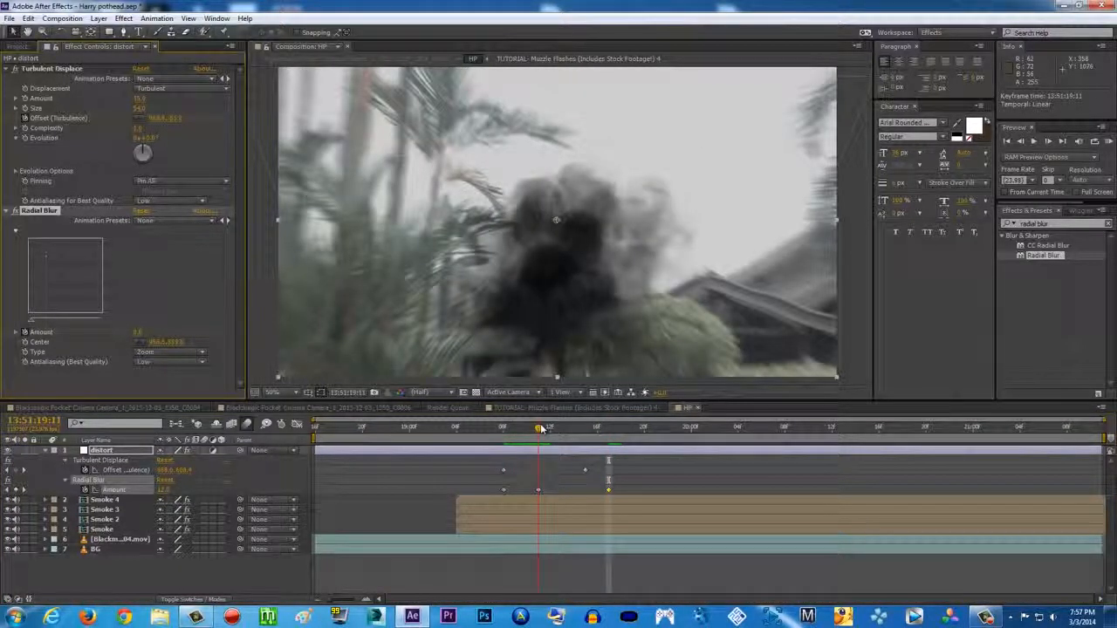
pyautogui.moveTo(541, 428); pyautogui.dragTo(621, 428)
pyautogui.click(1108, 141)
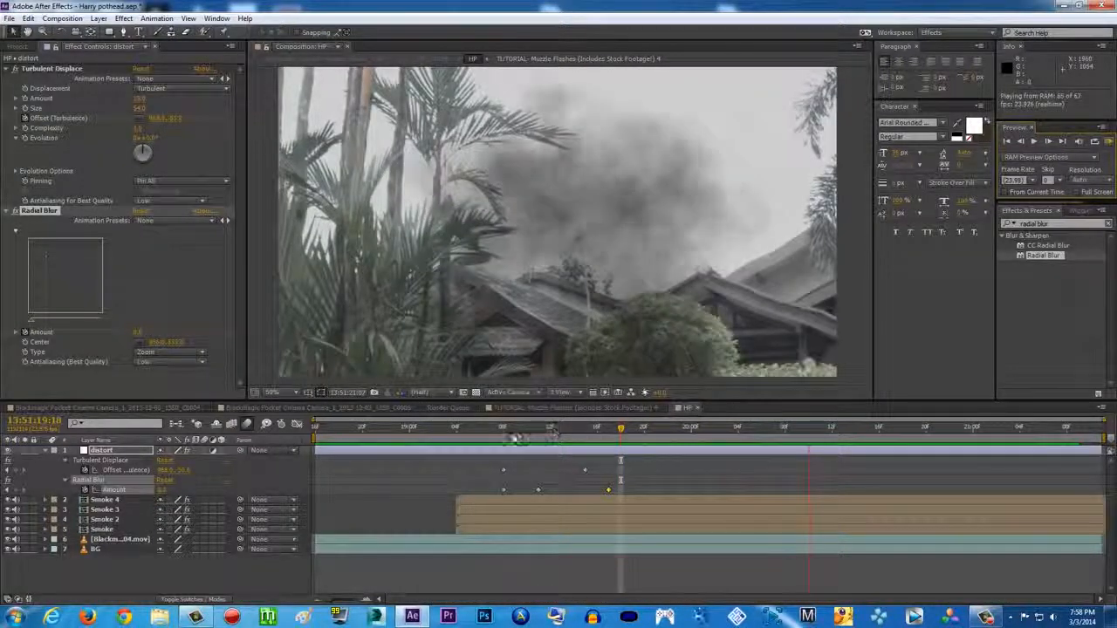
pyautogui.press('space')
# - Preview the C0004 composition and compare the smoke frame at 13:51:19:11 with and without its Radial Blur
pyautogui.click(139, 408)
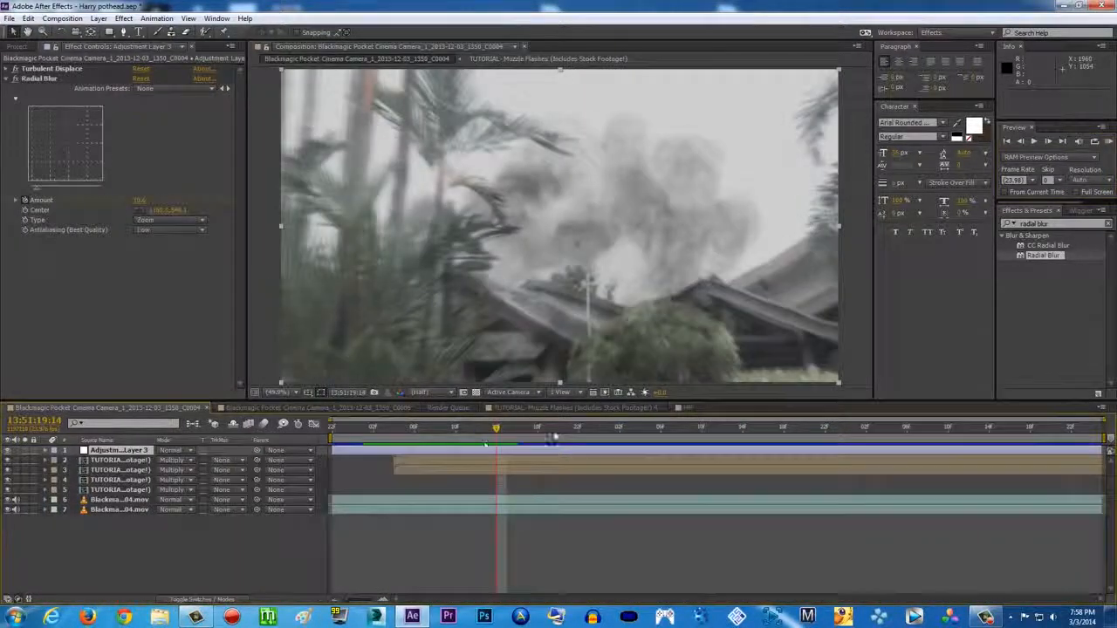
pyautogui.click(1109, 142)
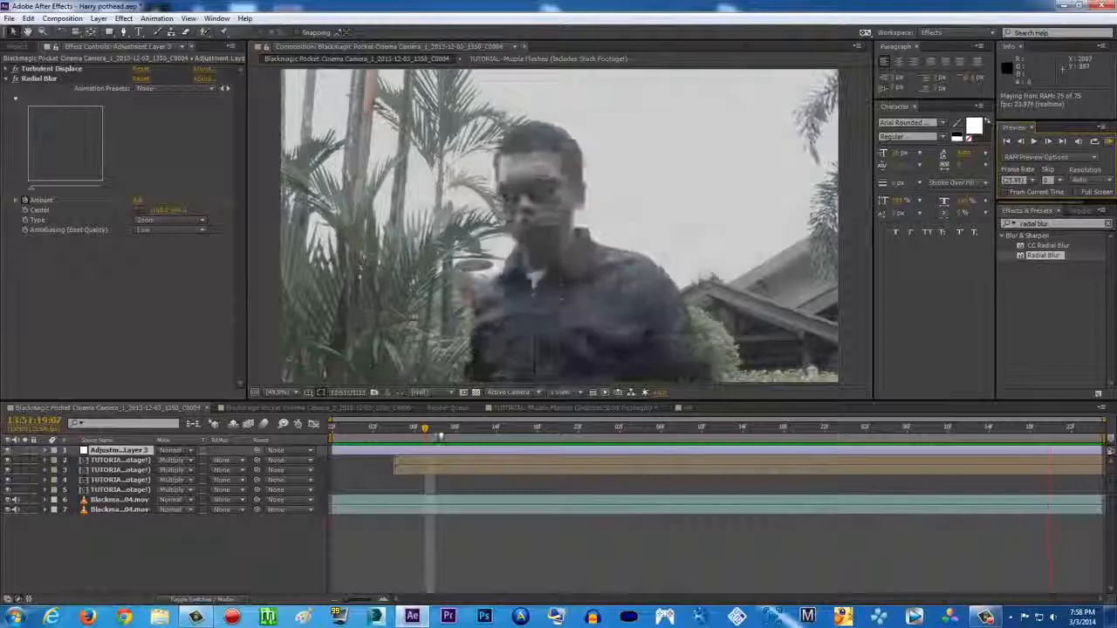
pyautogui.moveTo(408, 433); pyautogui.dragTo(466, 443)
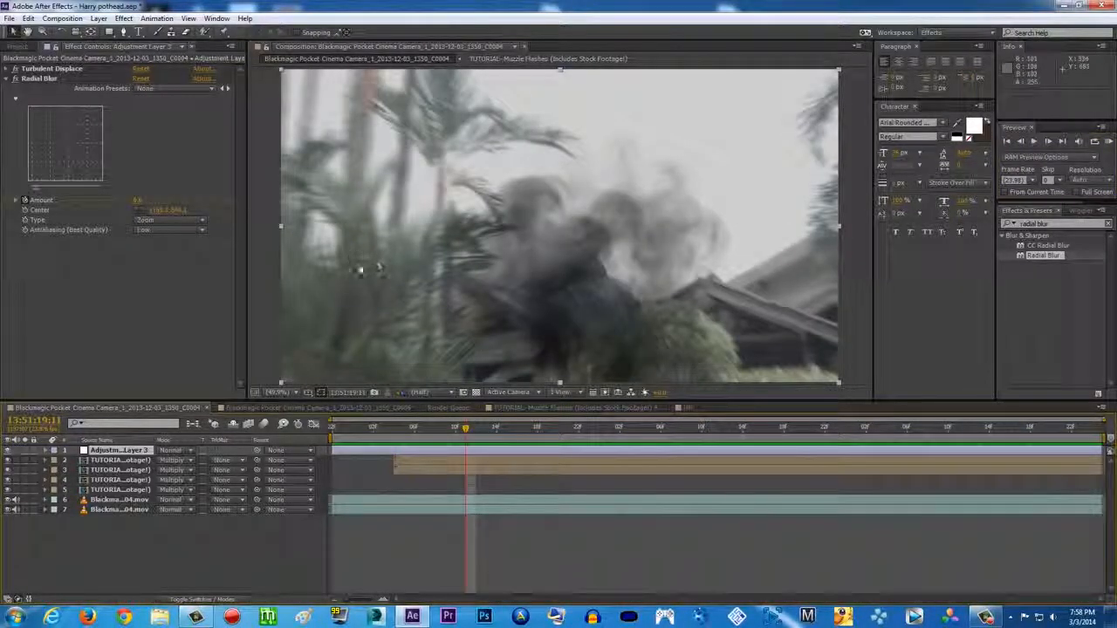
pyautogui.click(15, 79)
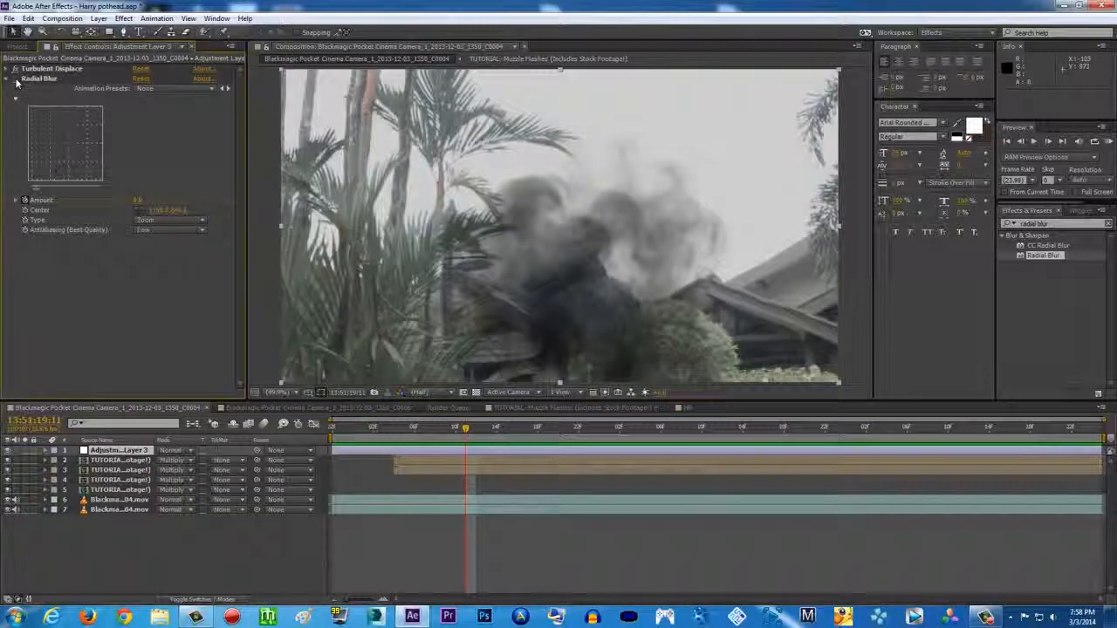
pyautogui.click(15, 79)
pyautogui.click(1108, 142)
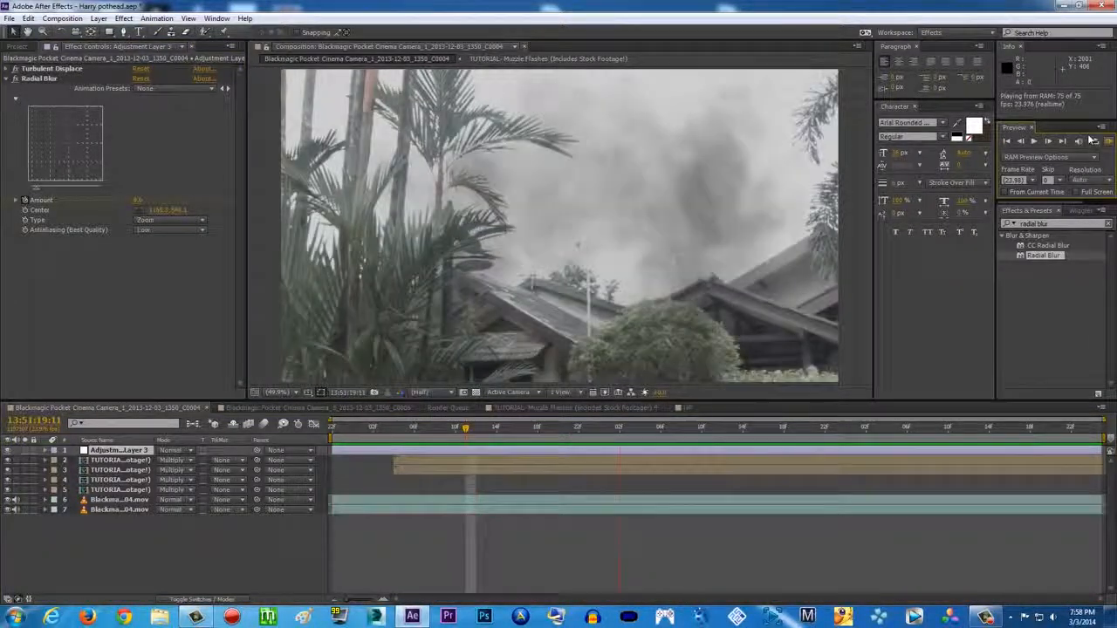